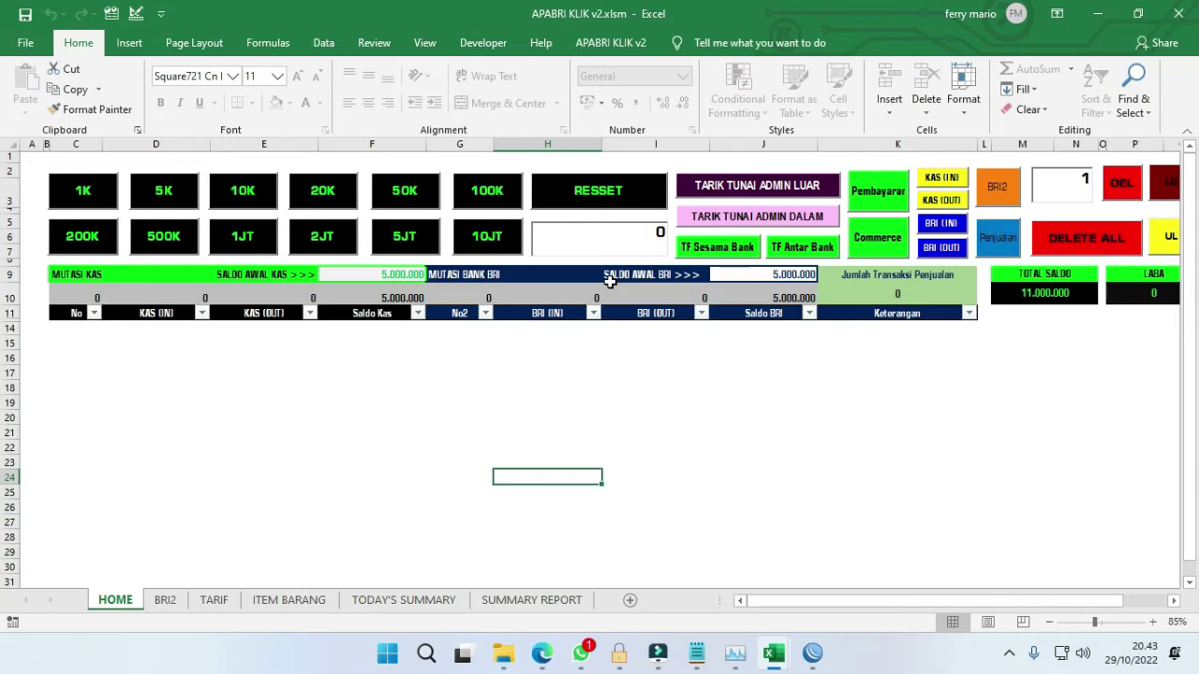
left_click(24, 43)
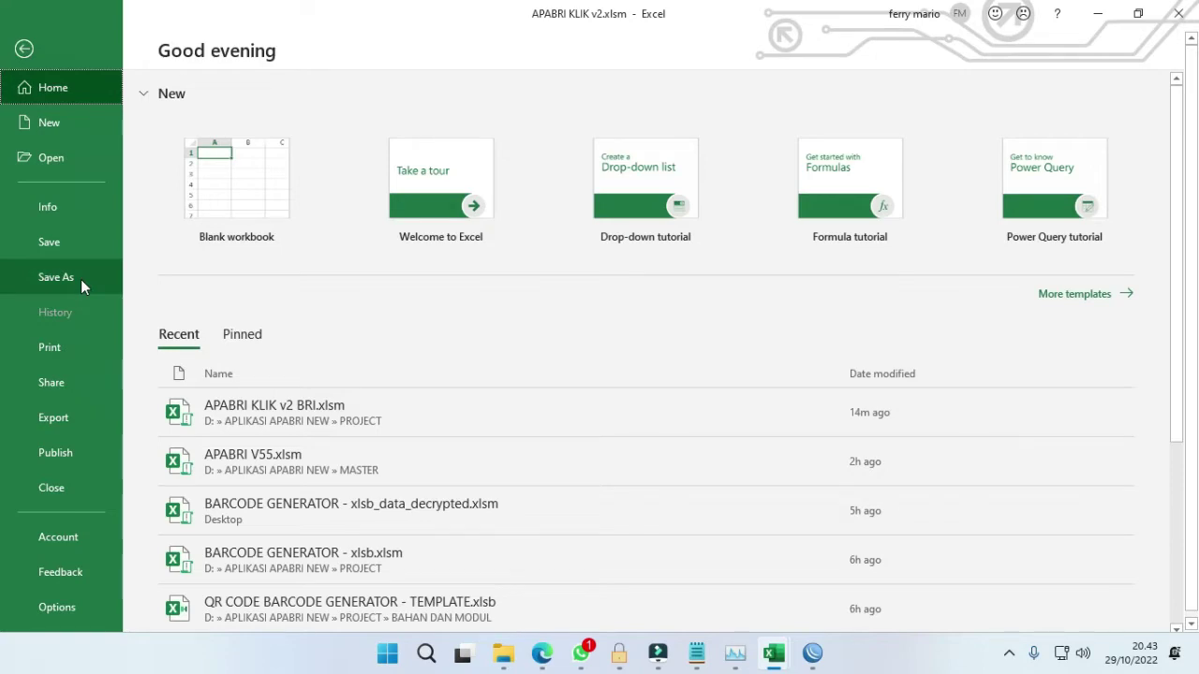
left_click(54, 610)
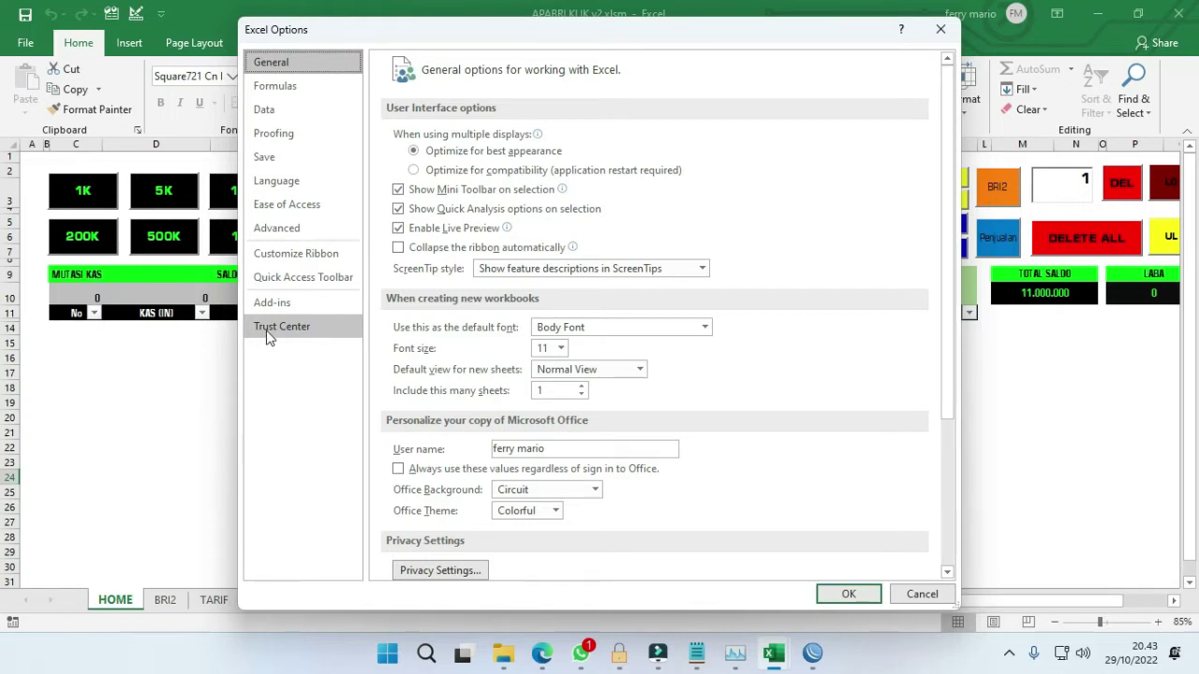
left_click(939, 29)
- Review the Macro Settings, Protected View and External Content pages of the Trust Center, and close the options with the settings accepted
left_click(39, 44)
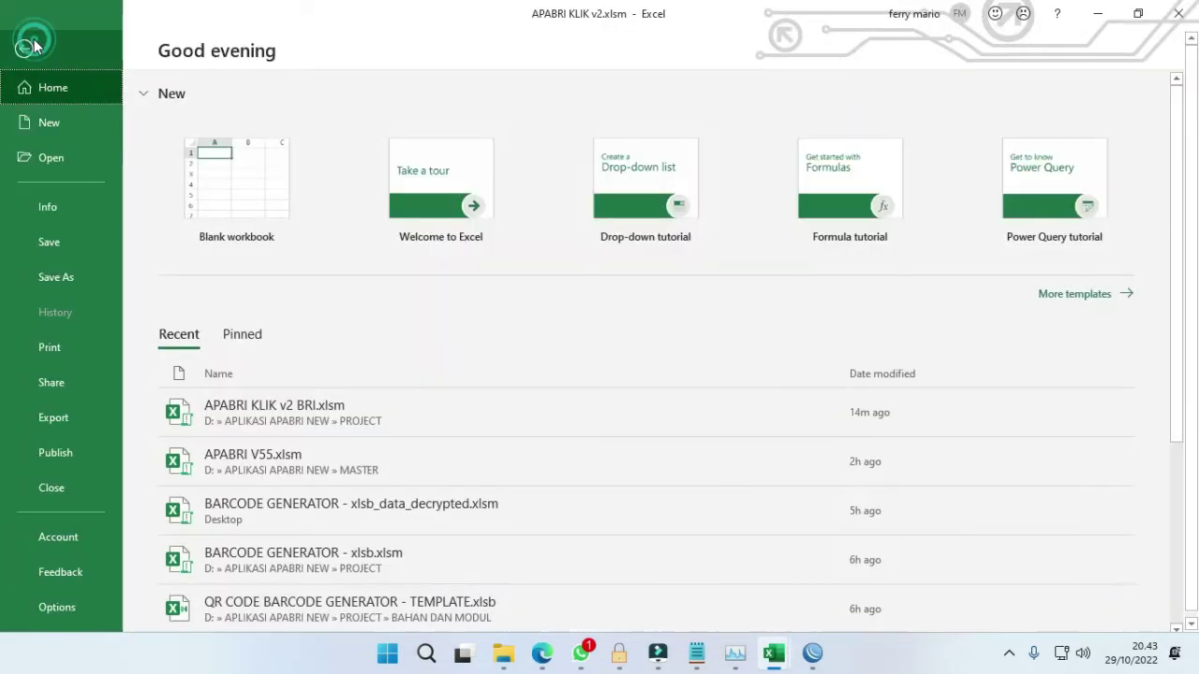
left_click(51, 609)
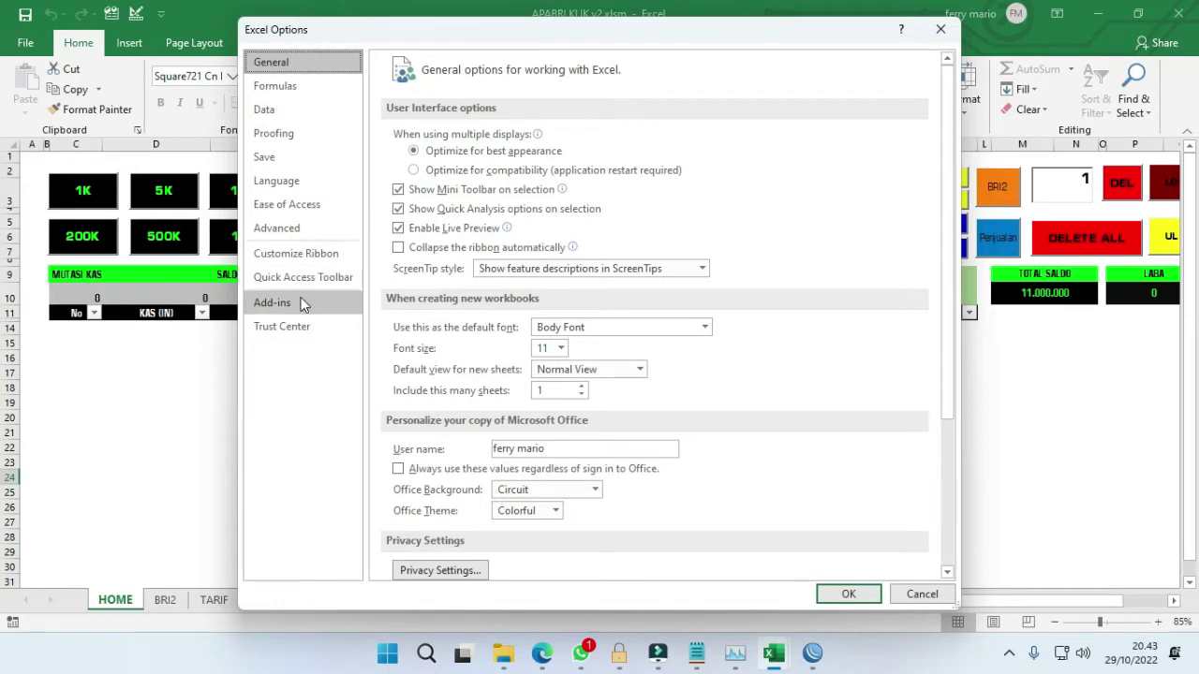
left_click(298, 326)
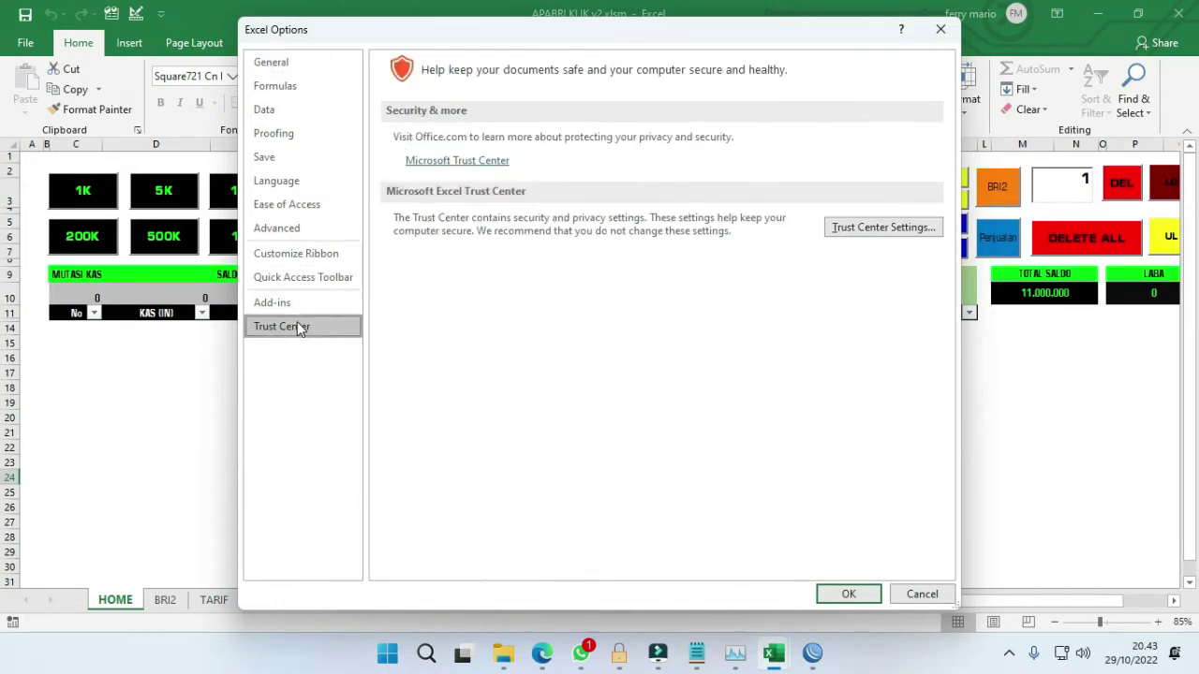
left_click(883, 228)
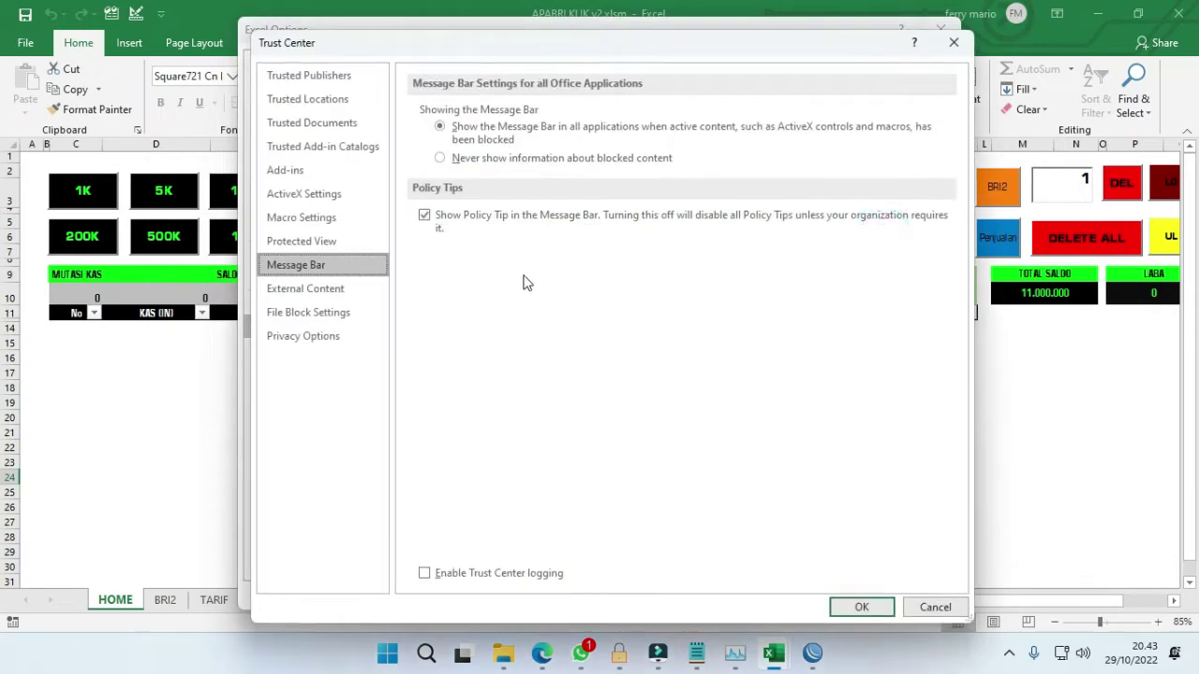
left_click(347, 217)
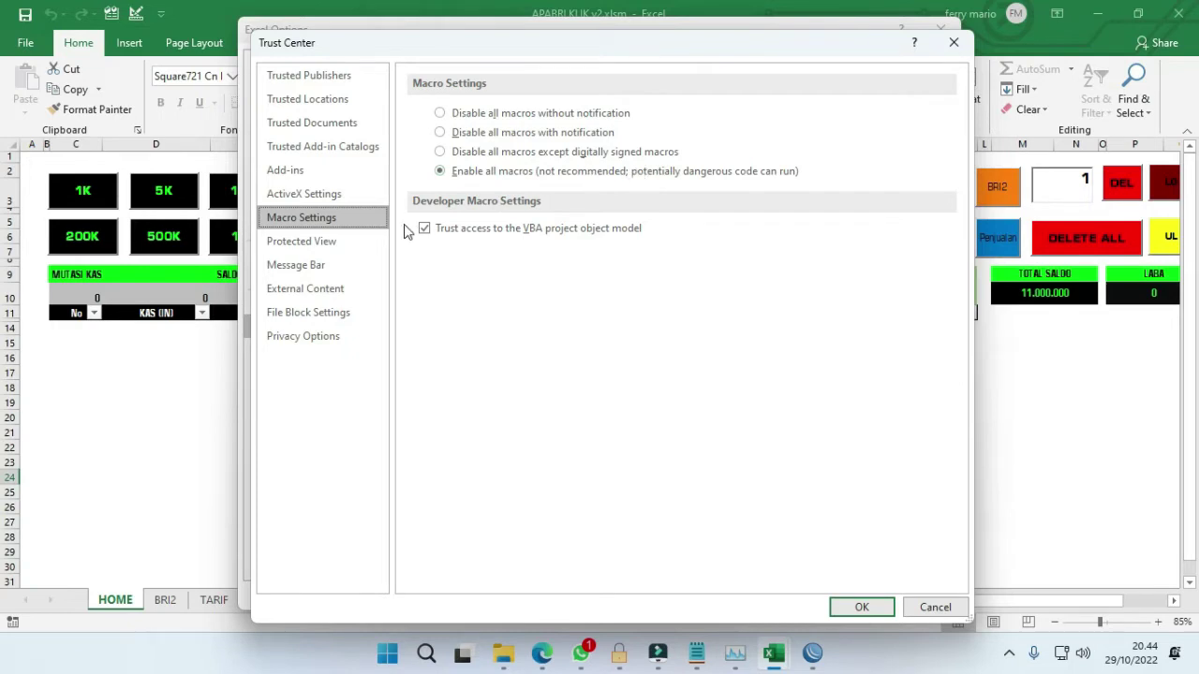
left_click(352, 245)
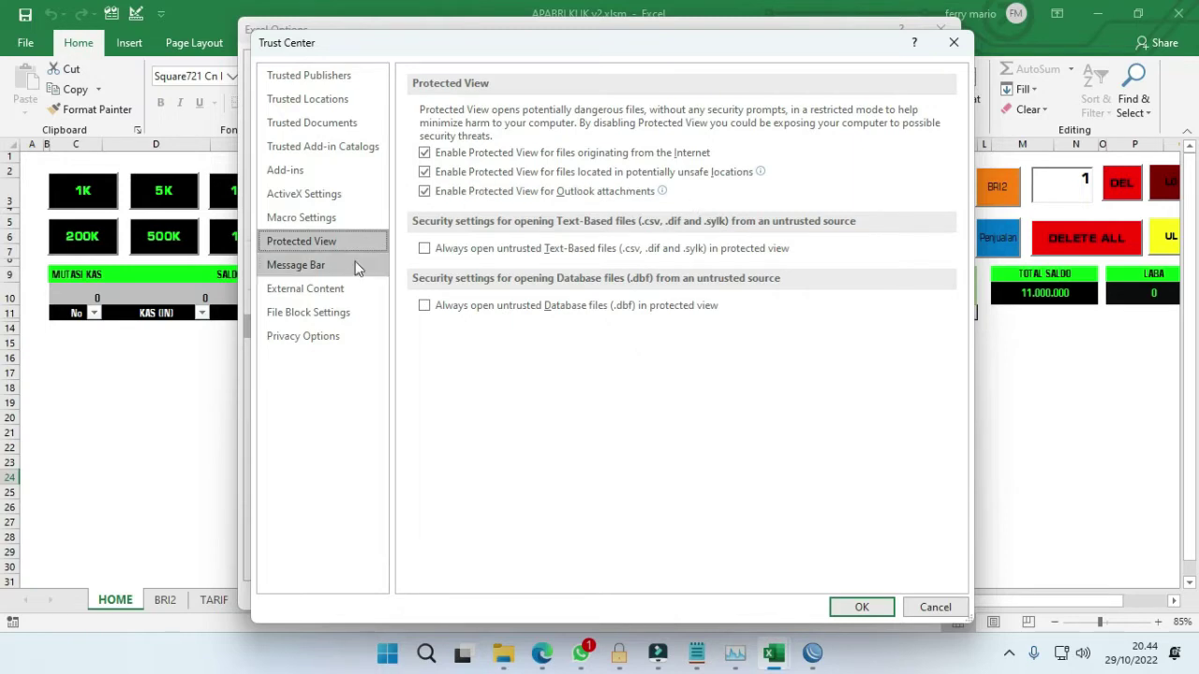
left_click(337, 295)
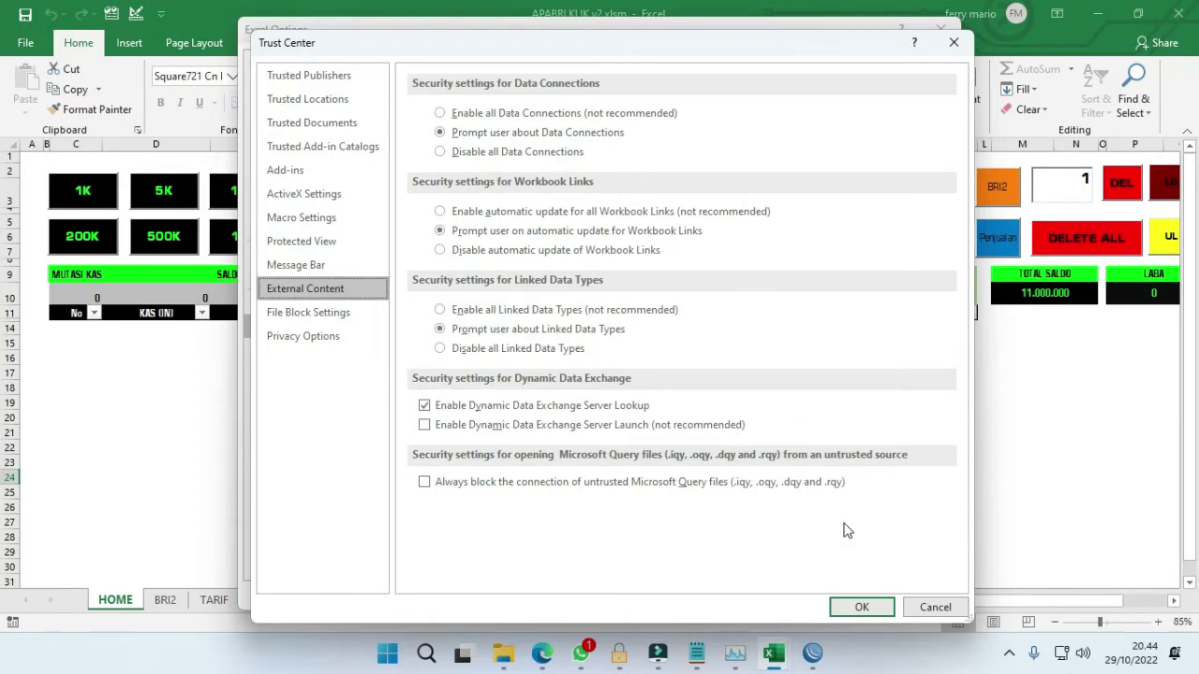
left_click(860, 606)
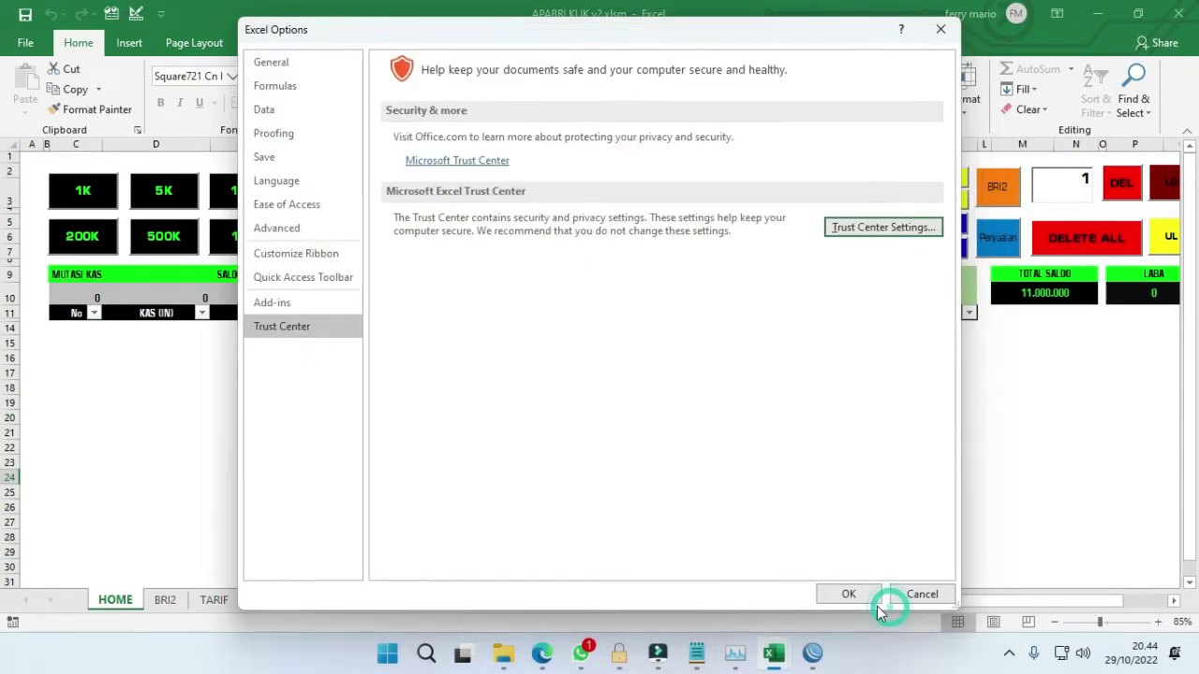
left_click(853, 595)
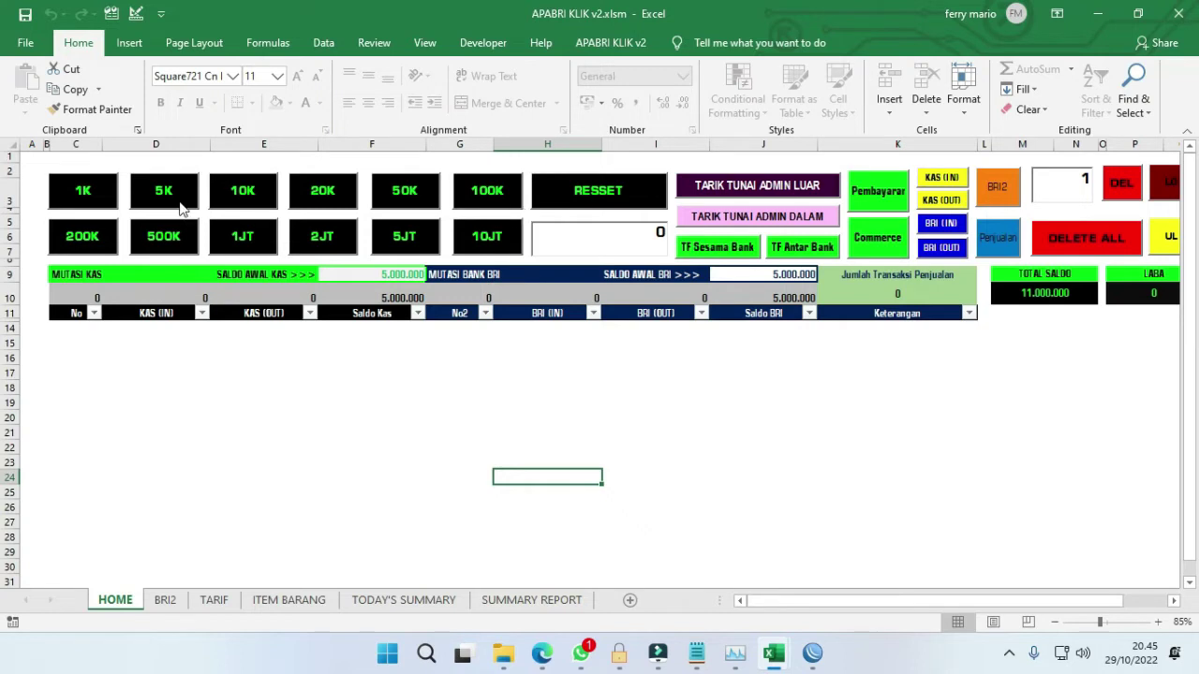
- Enter 50.000 by hand as the transaction amount on the HOME sheet and reset the amount
left_click(644, 237)
type("500000")
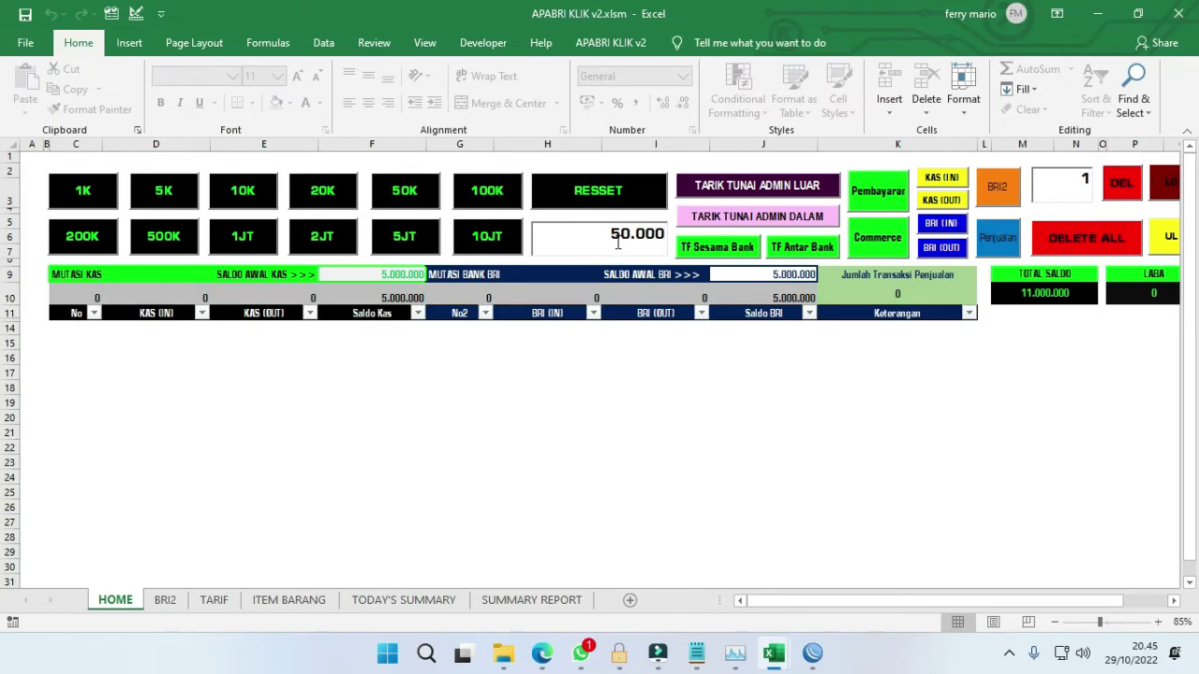
double_click(602, 245)
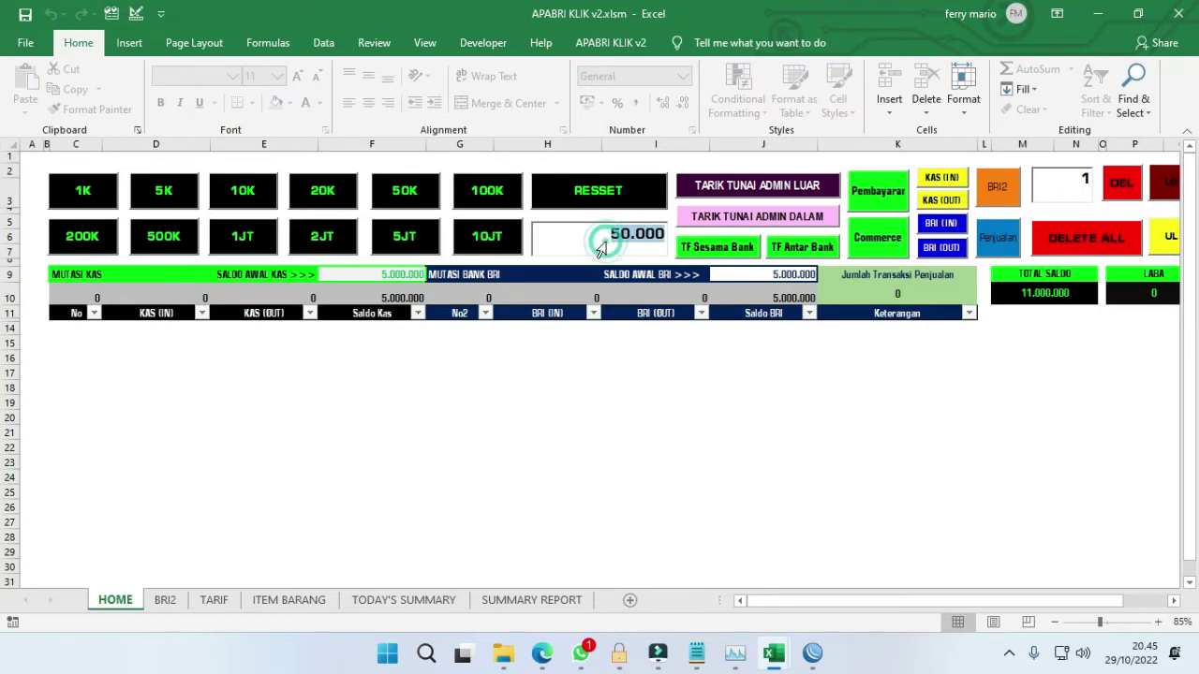
left_click(663, 201)
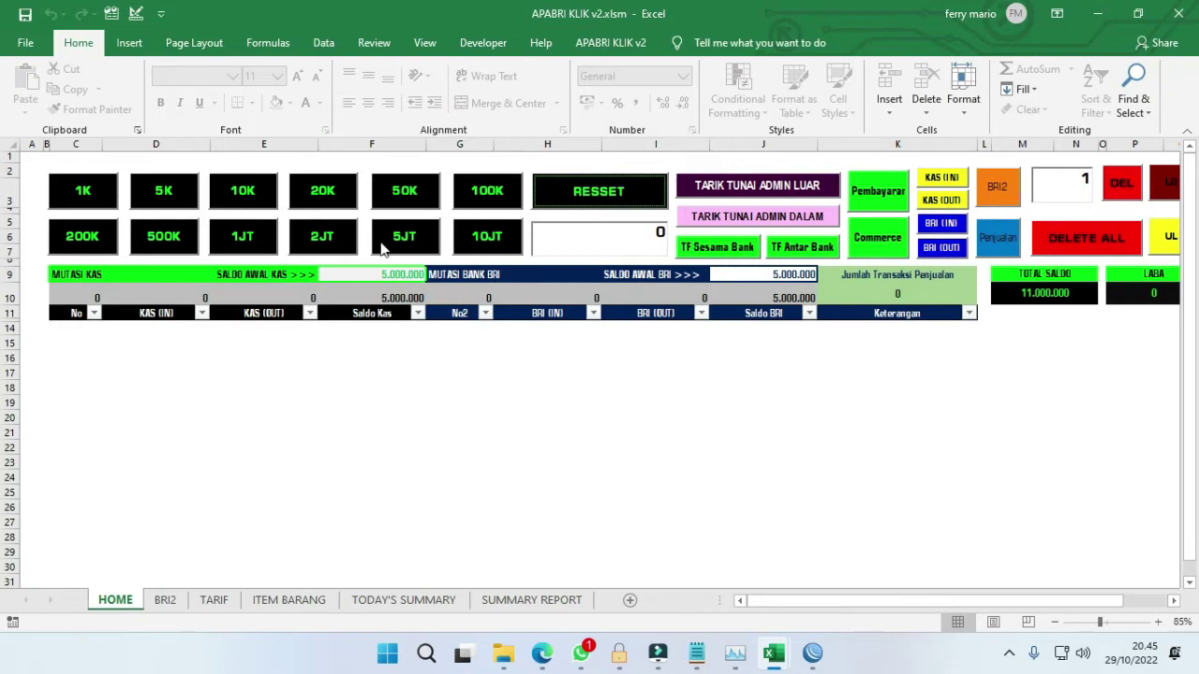
- Build a transaction amount of 105.000 from the 100K and 5K presets and reset it
left_click(492, 195)
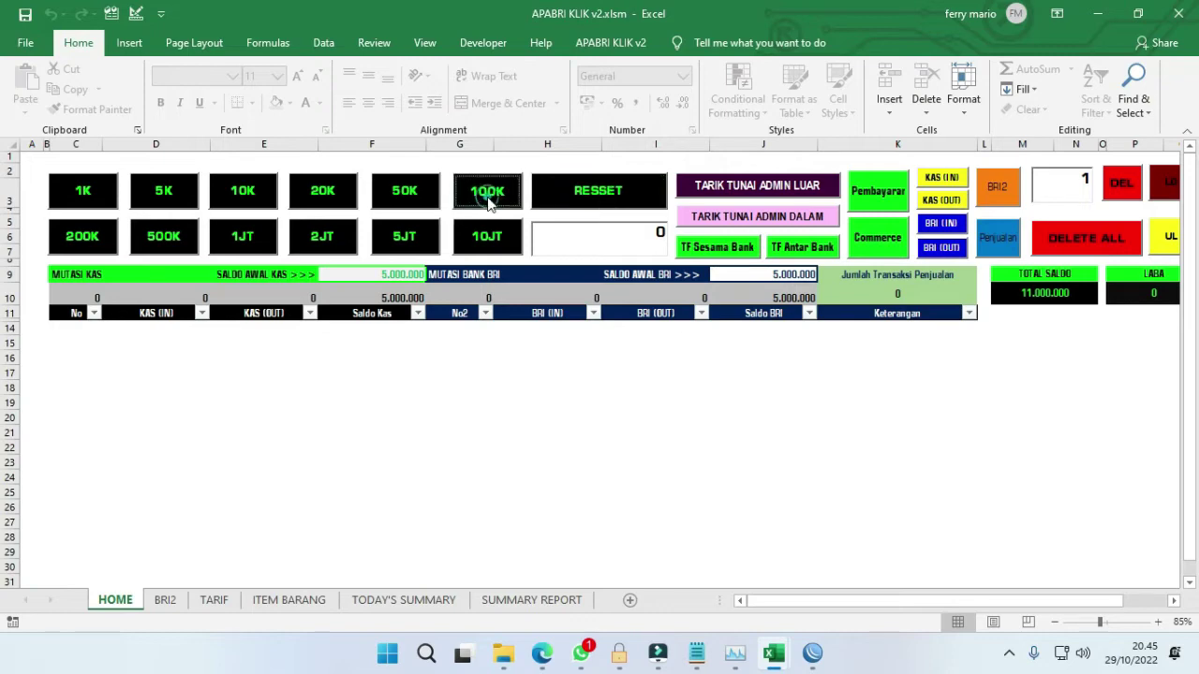
left_click(162, 198)
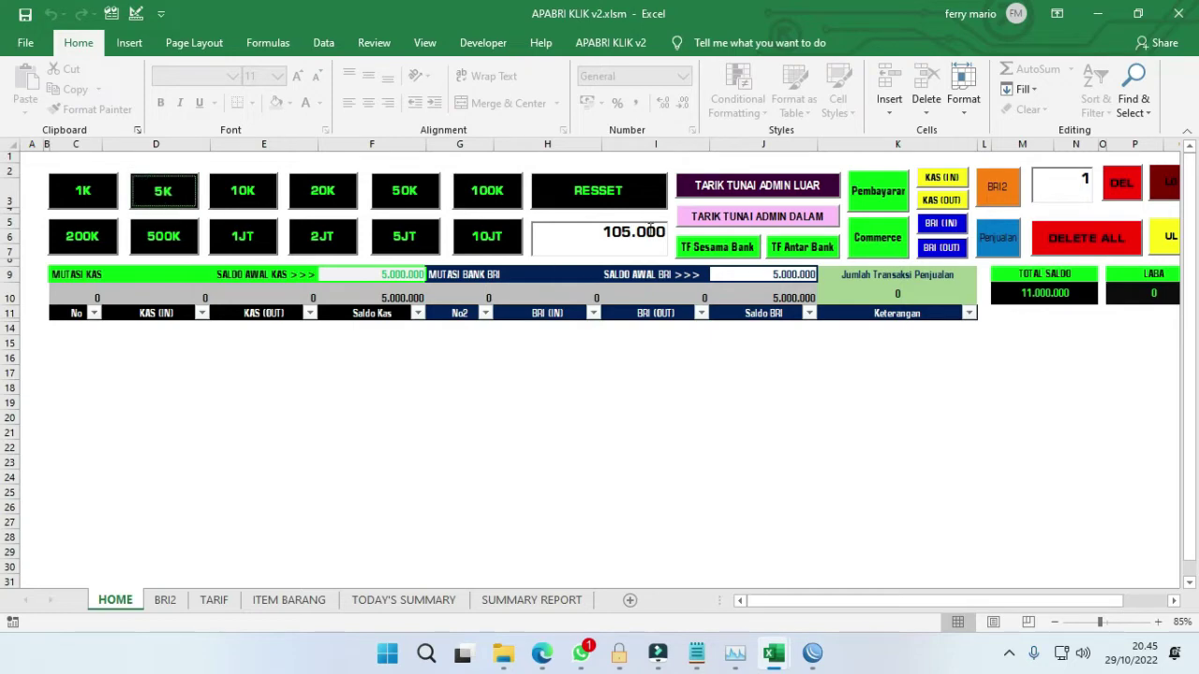
left_click(605, 193)
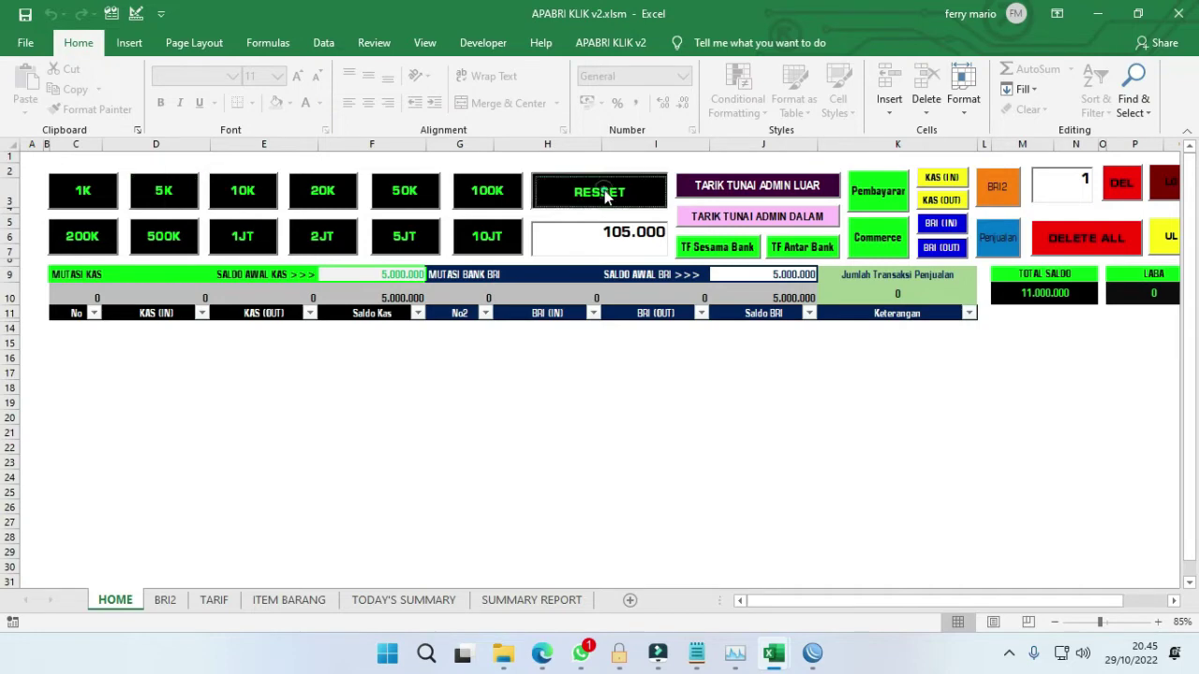
- Build a transaction amount of 1.250.000 by adding the 1JT, 200K and 50K presets
left_click(655, 236)
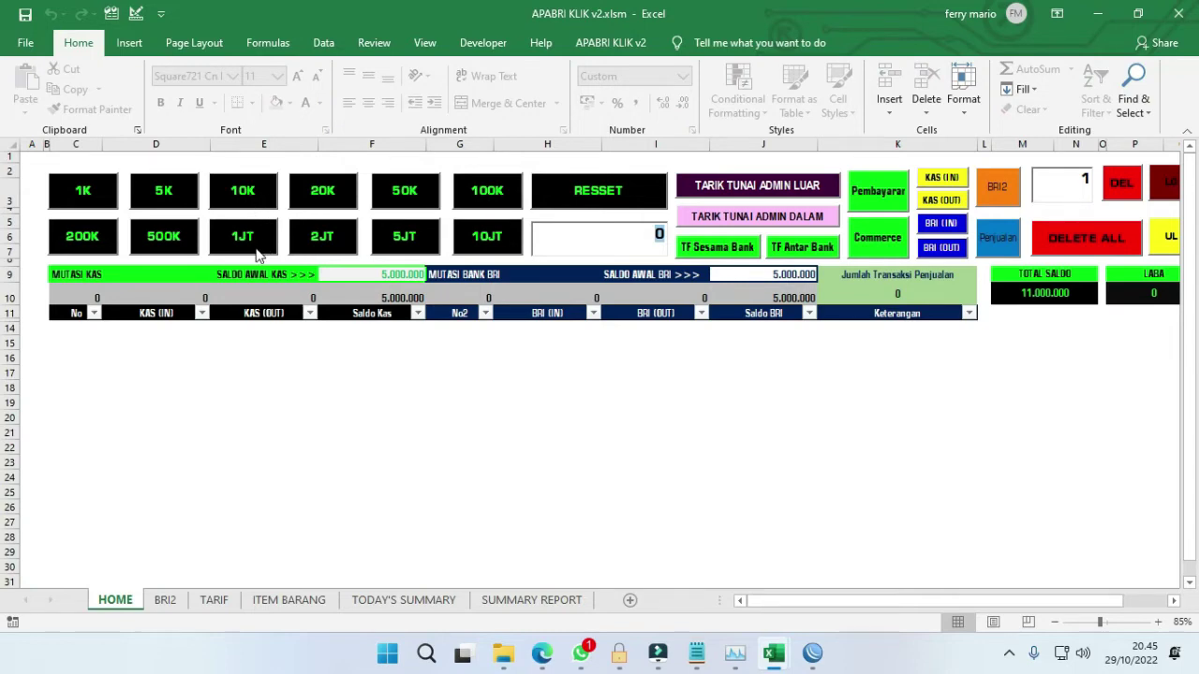
left_click(248, 243)
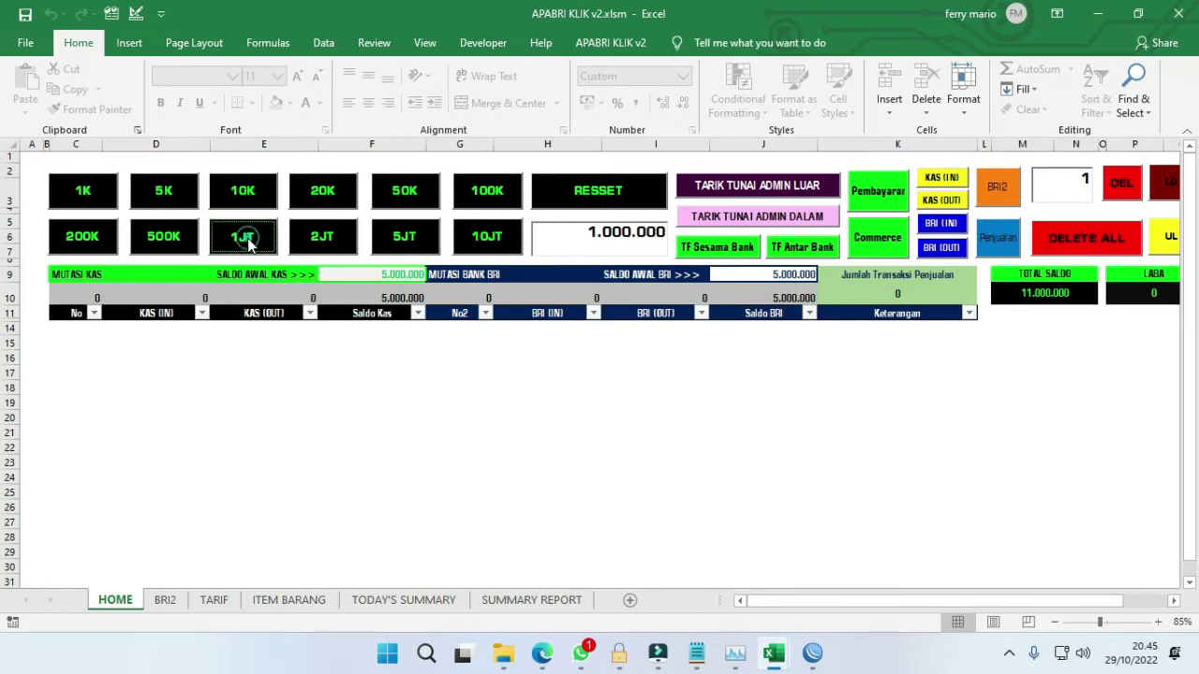
left_click(89, 239)
left_click(407, 194)
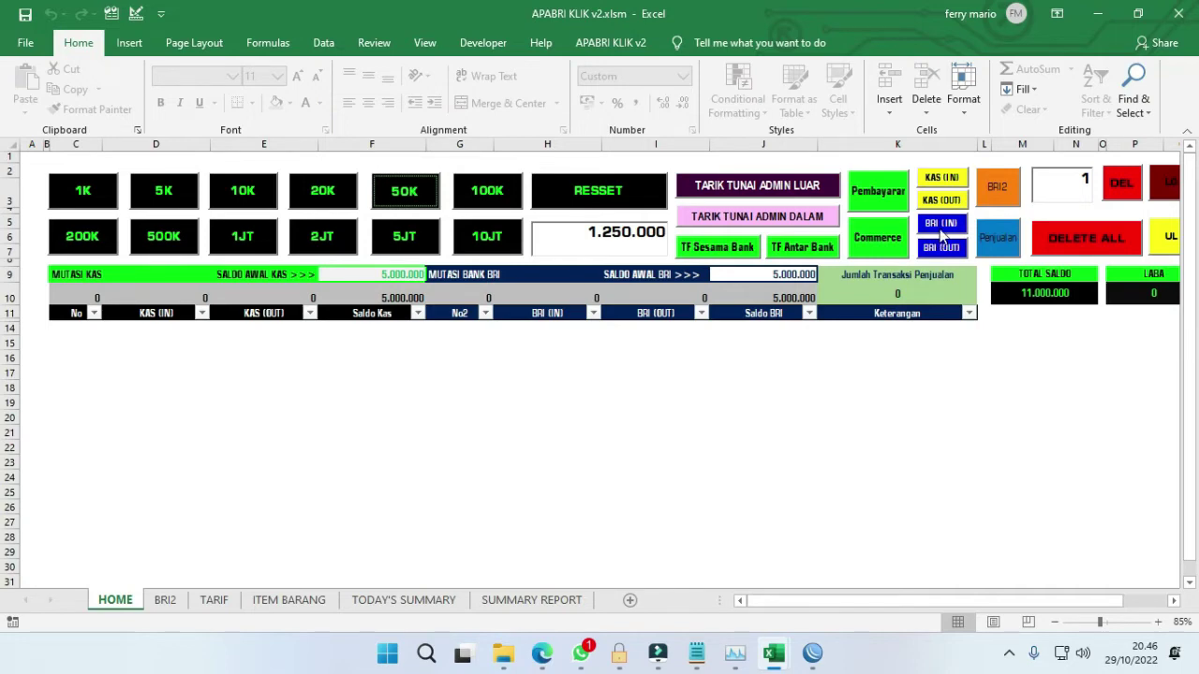
- Open the Penjualan form and fill in a sale of the item Perdana As with a quantity of 1
left_click(986, 249)
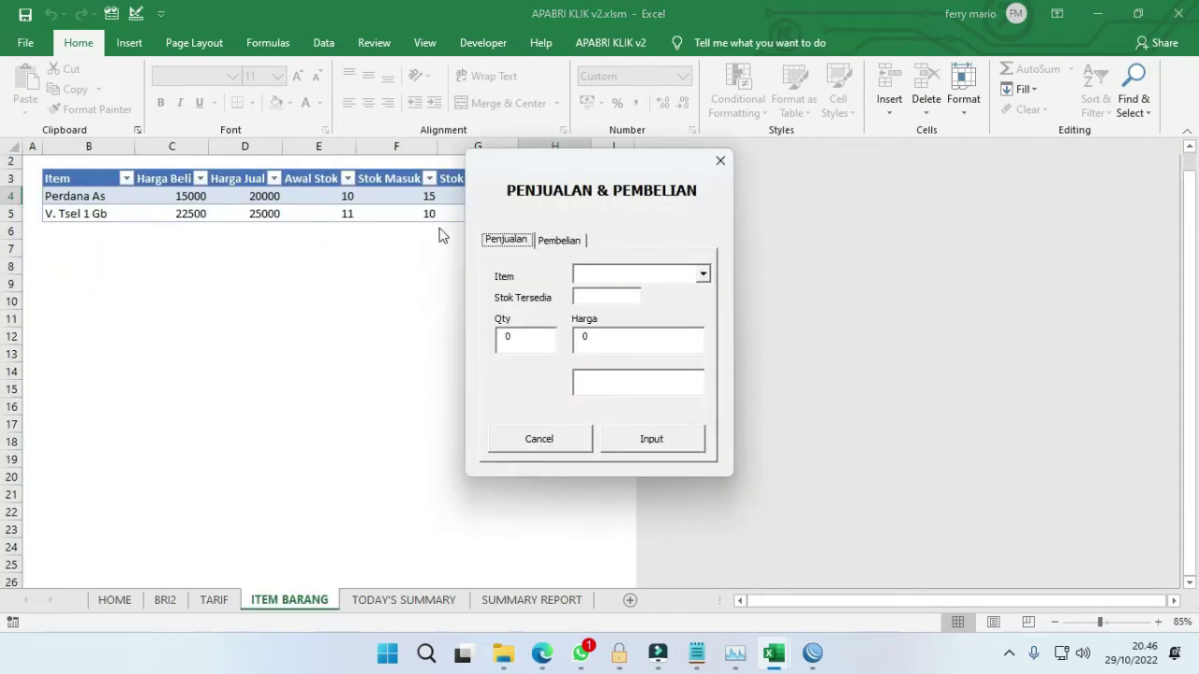
left_click(702, 273)
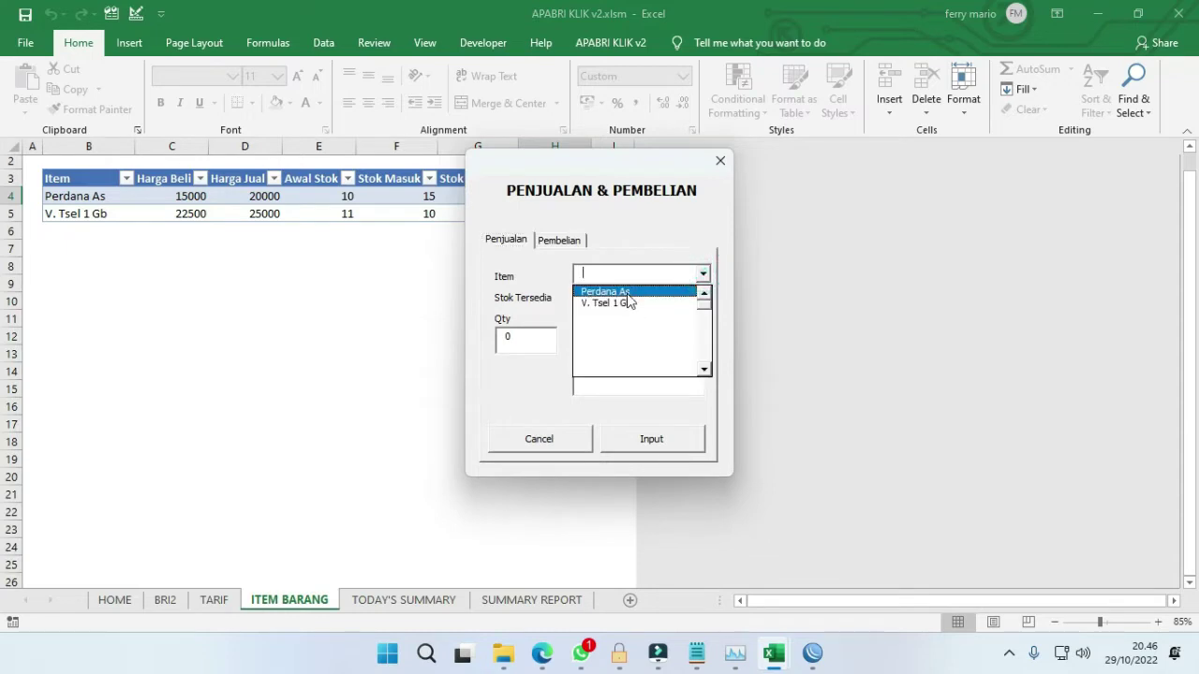
left_click(626, 293)
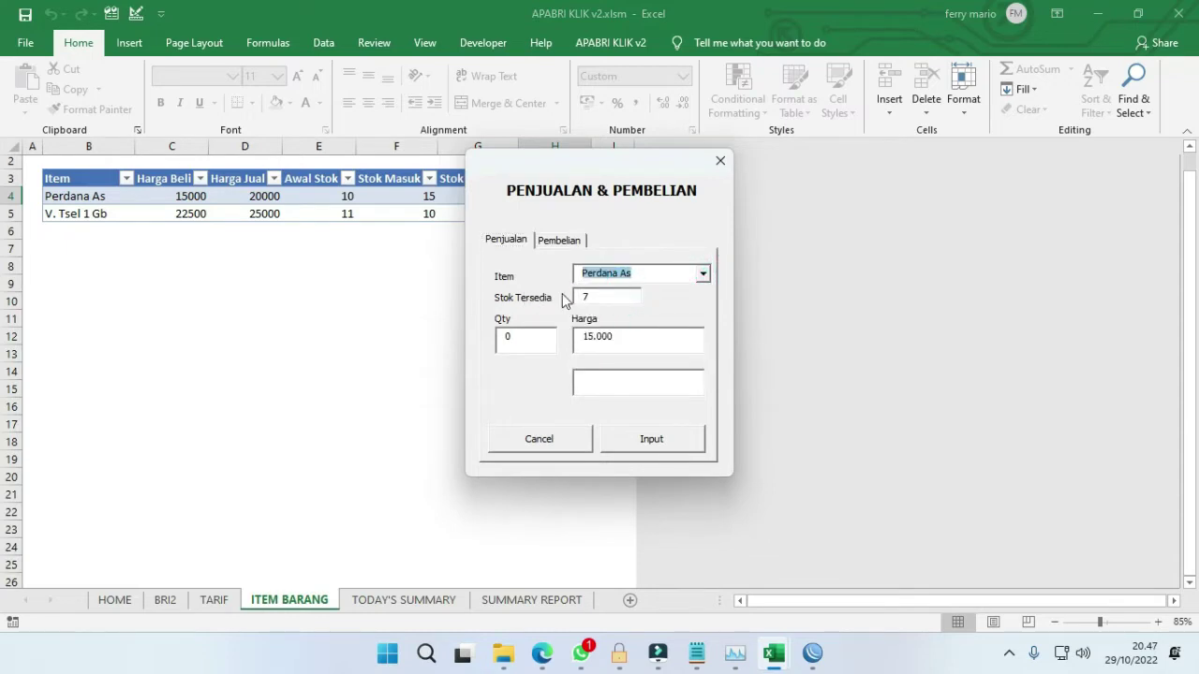
left_click(526, 294)
left_click(539, 341)
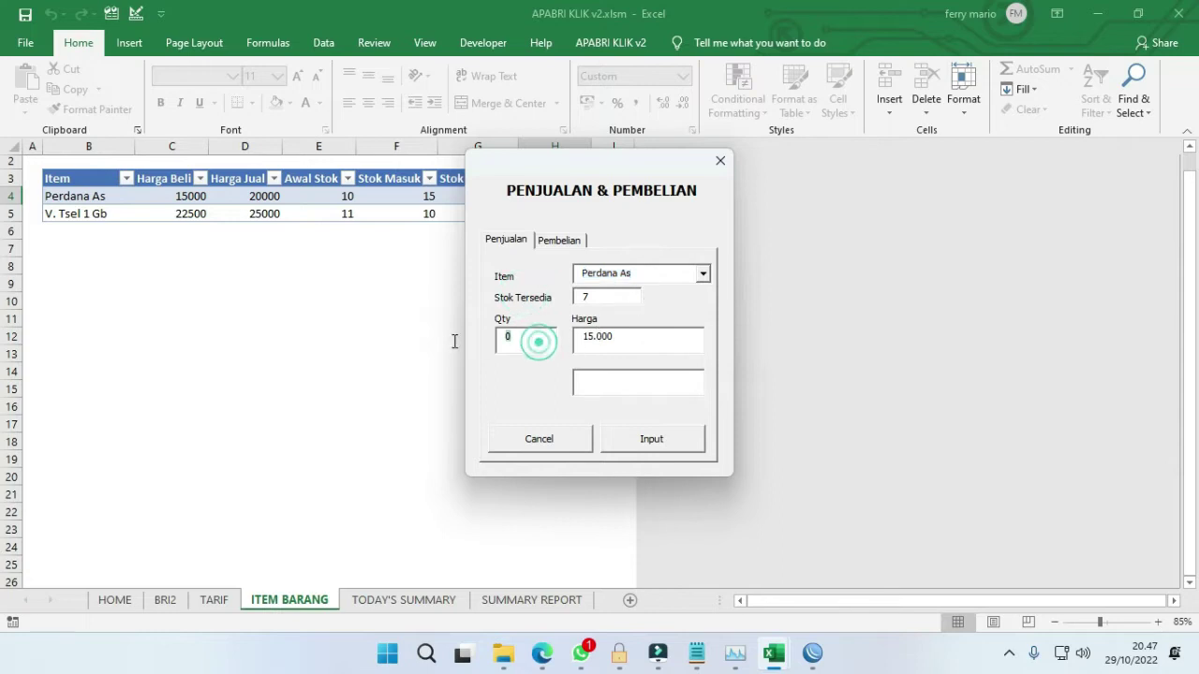
type("1")
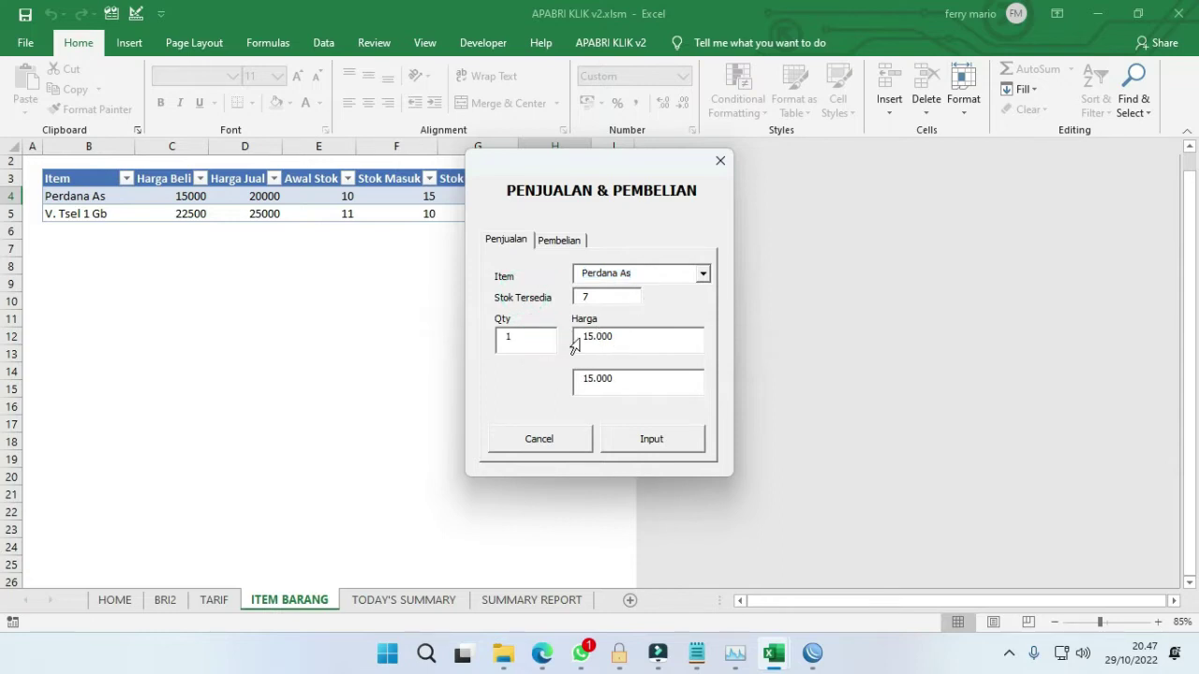
- Change the sale quantity of Perdana As to 2 and cancel the form without recording the sale
left_click(538, 341)
type("21")
key("BackSpace")
left_click(552, 444)
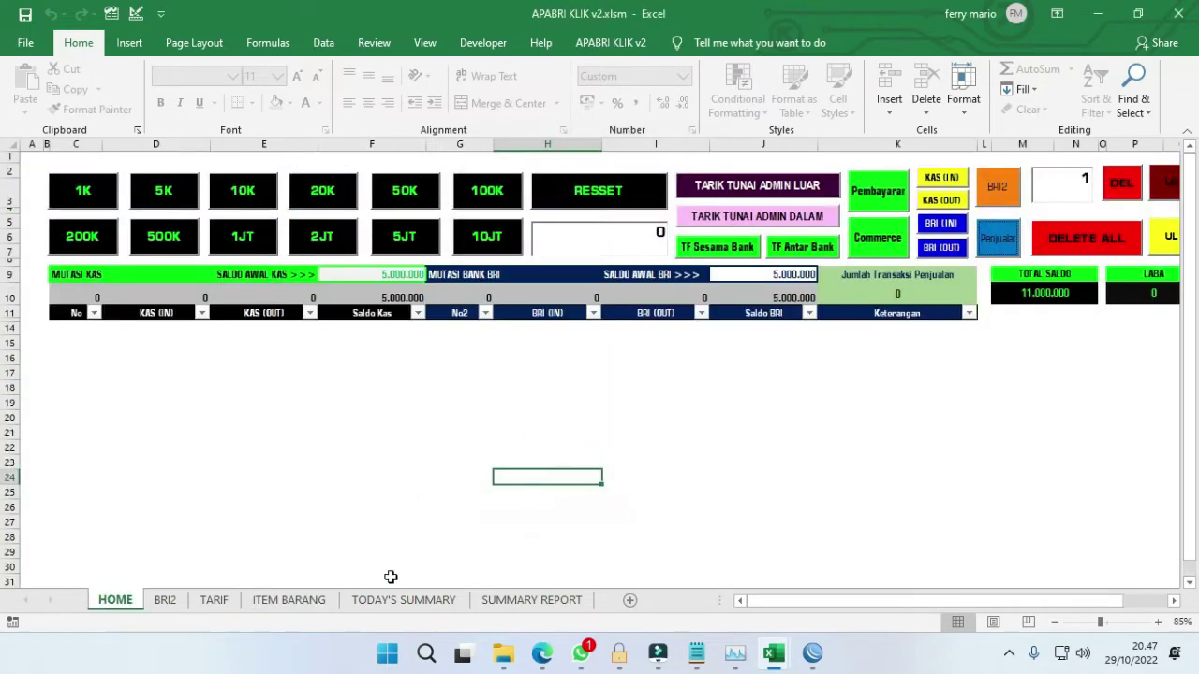
- Examine the prices and stock columns of the two listed items on the ITEM BARANG sheet
left_click(281, 600)
left_click(87, 244)
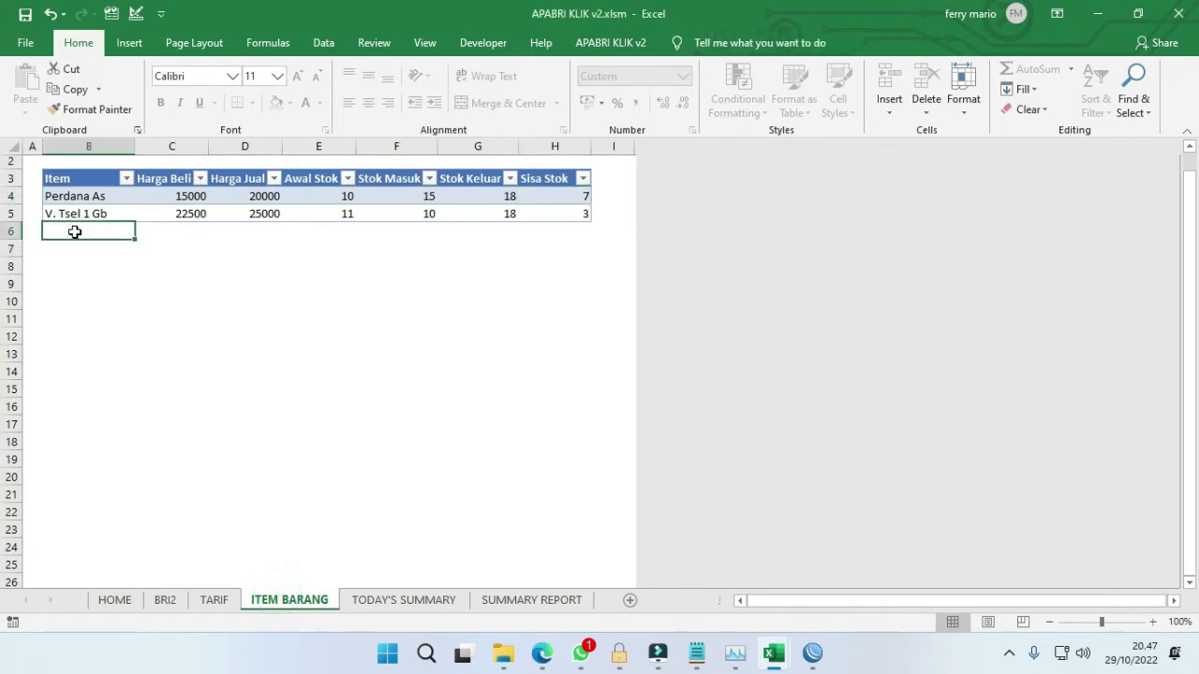
left_click(579, 249)
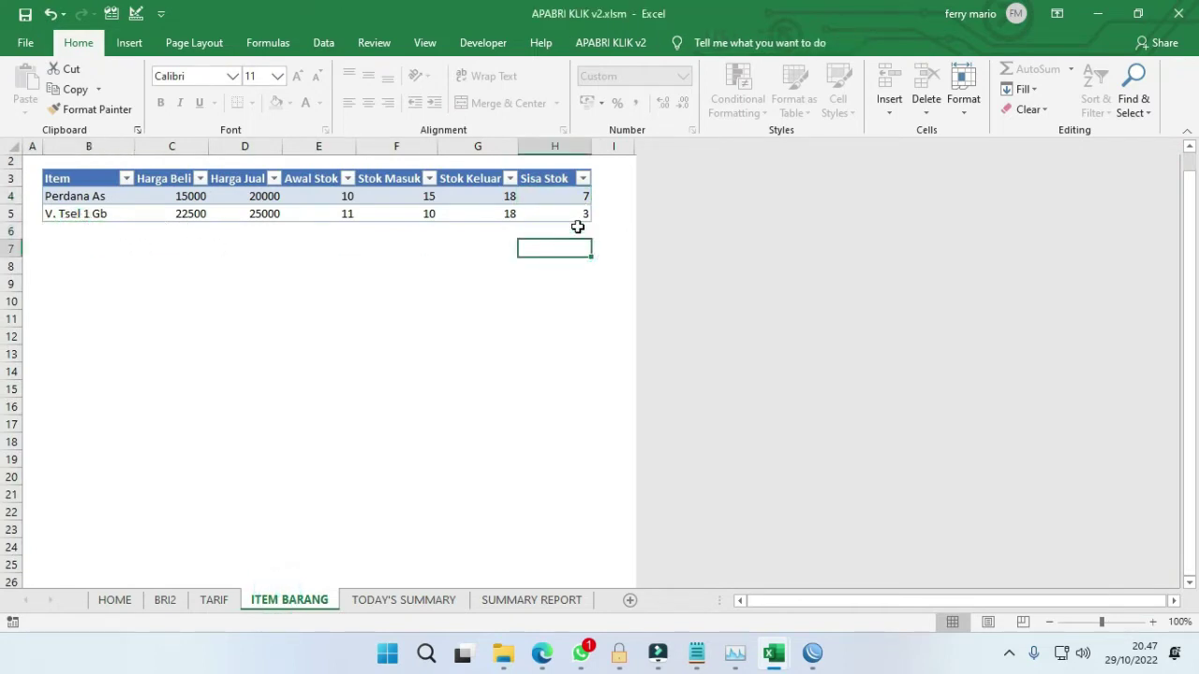
left_click(573, 230)
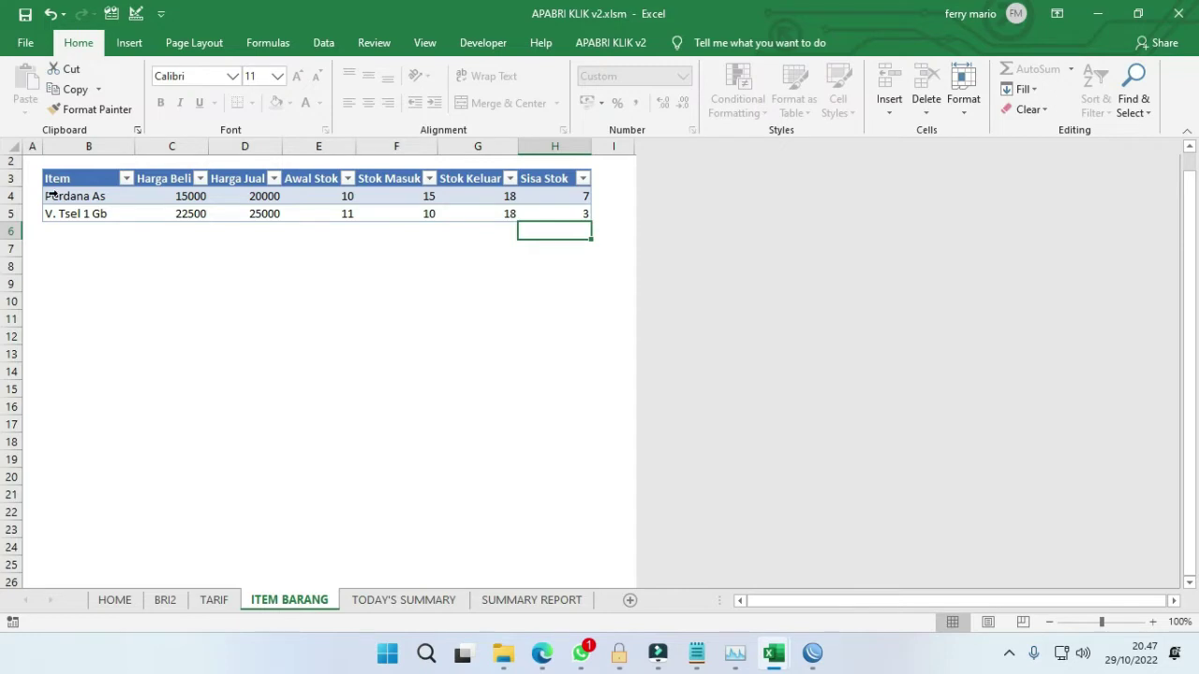
left_click_drag(72, 195, 551, 219)
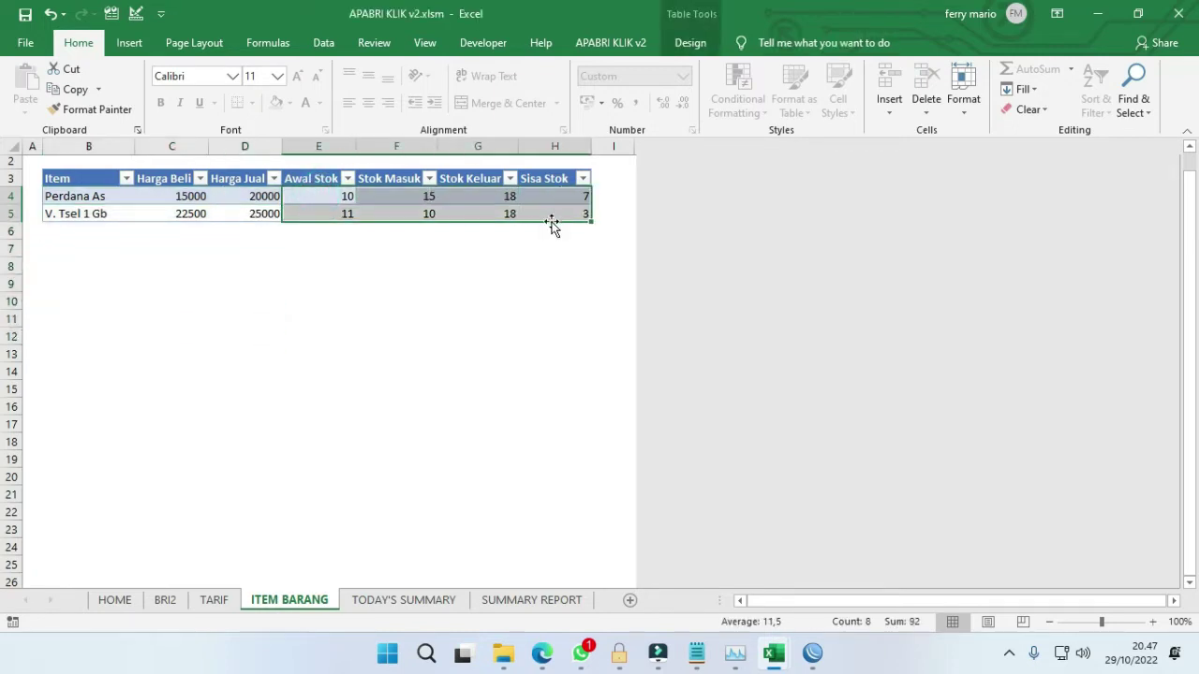
- Return to the HOME sheet and select the number in the entry field beside the DEL control
left_click(117, 602)
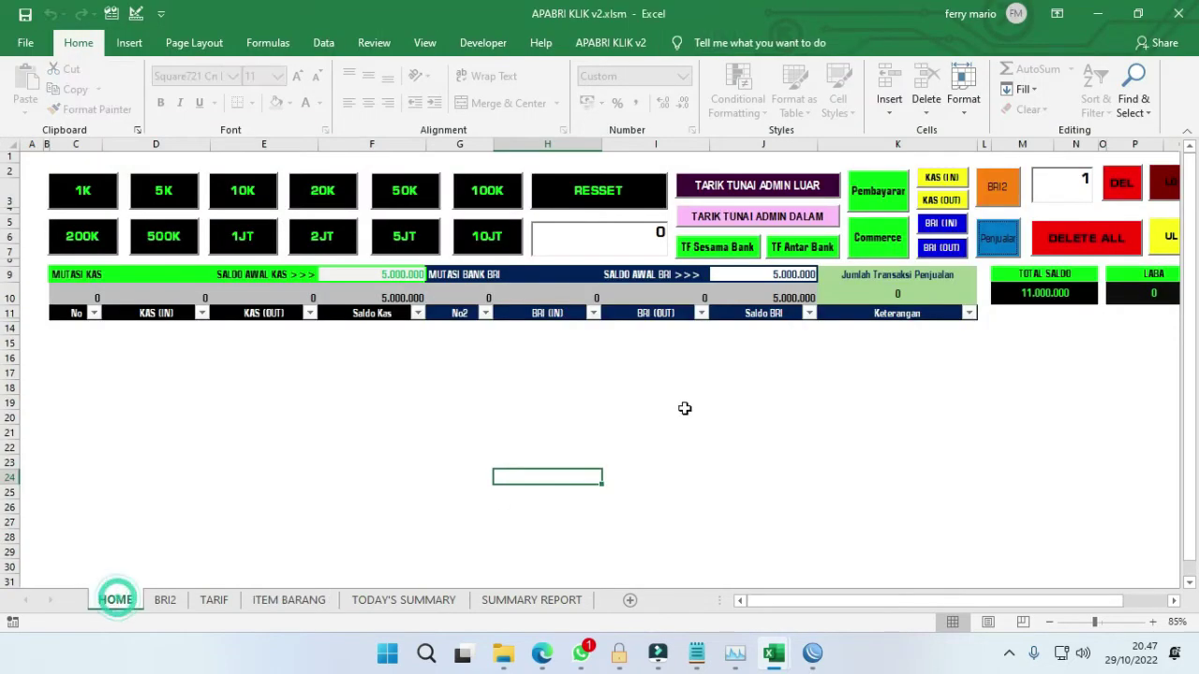
left_click_drag(907, 601, 937, 603)
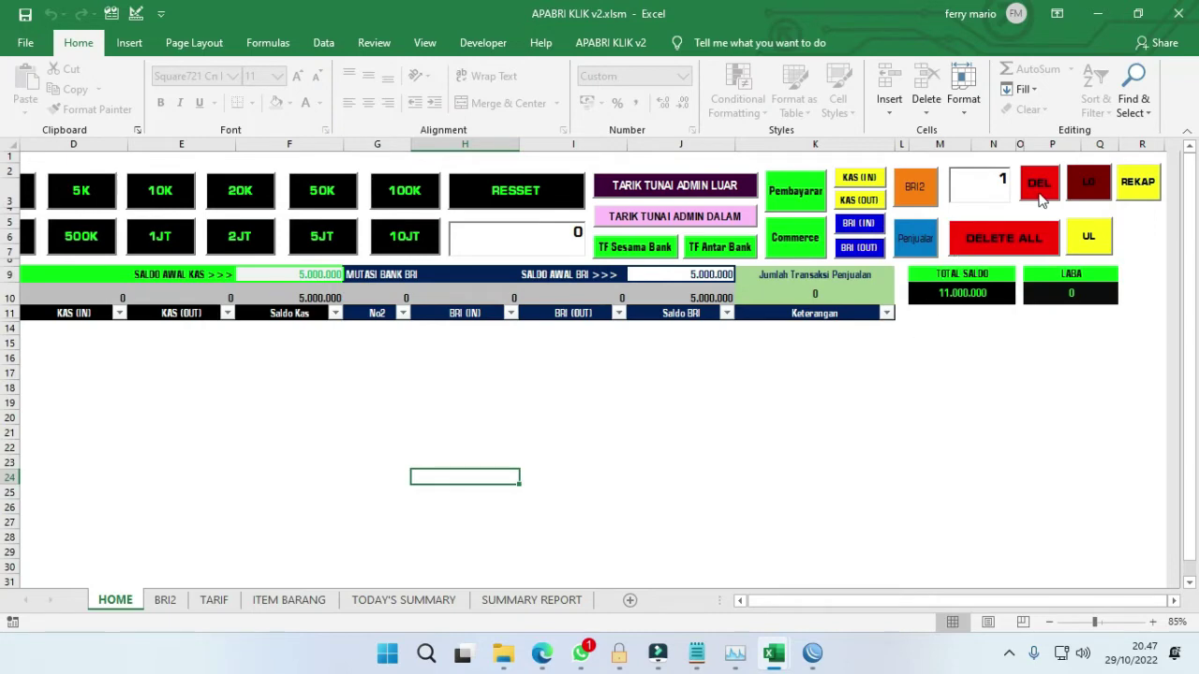
double_click(998, 181)
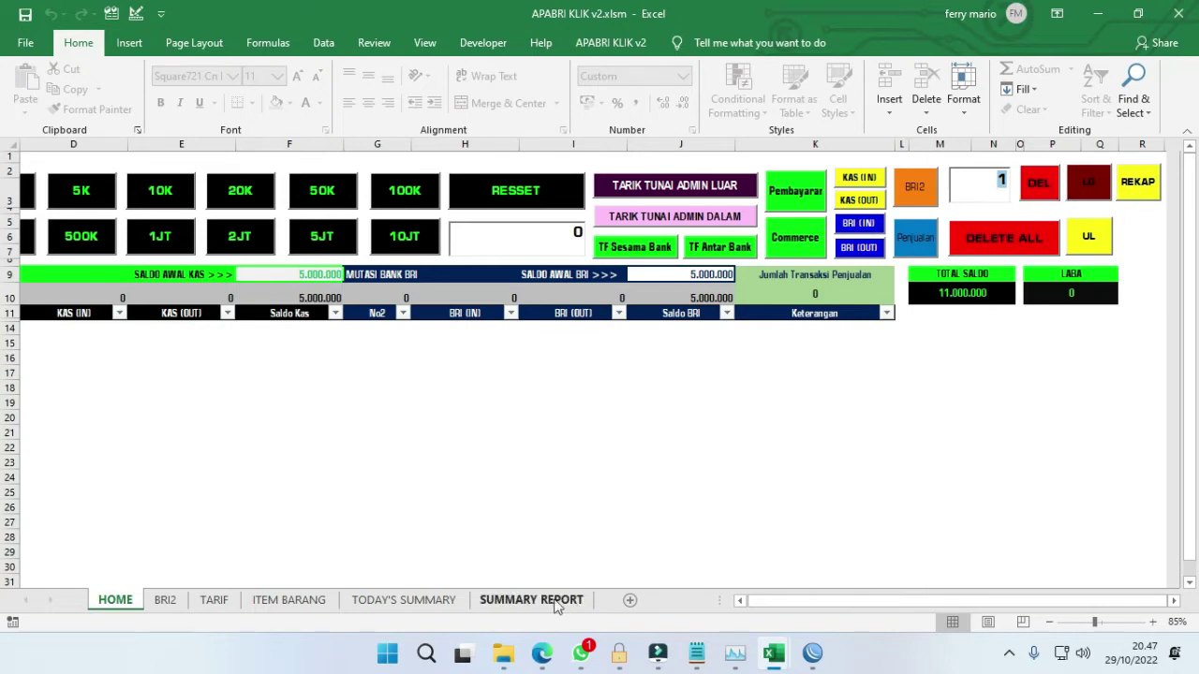
- Open the TODAY'S SUMMARY sheet and view its report columns starting from Tanggal
left_click(436, 604)
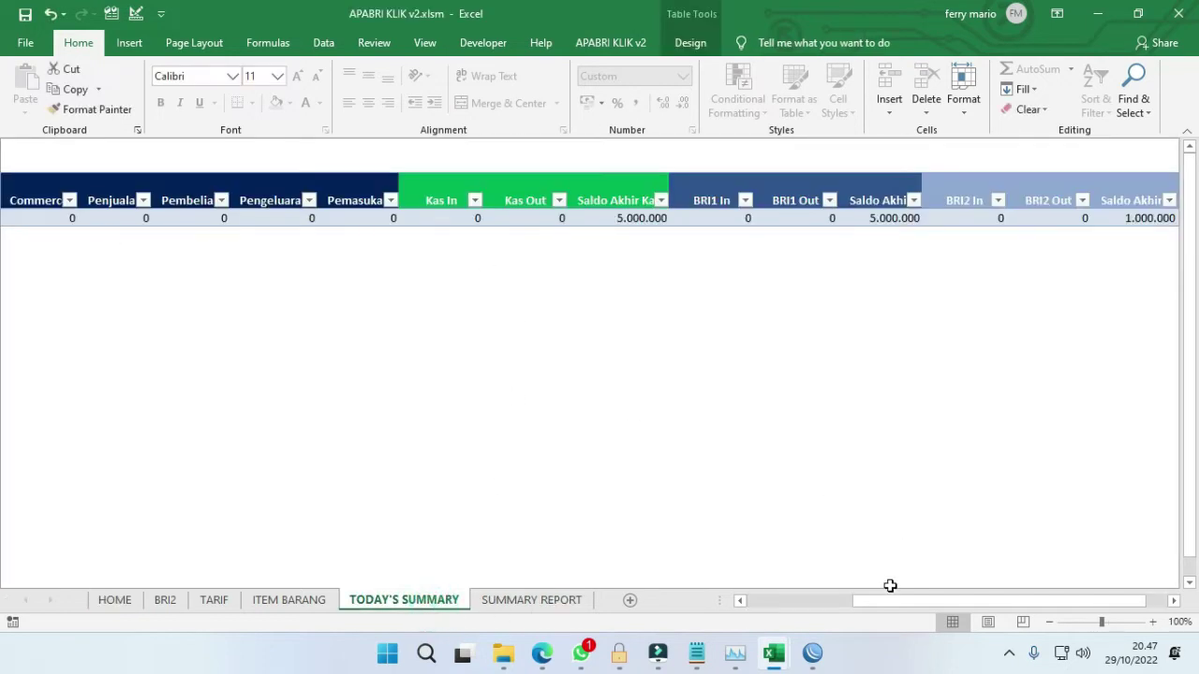
left_click_drag(900, 603, 778, 602)
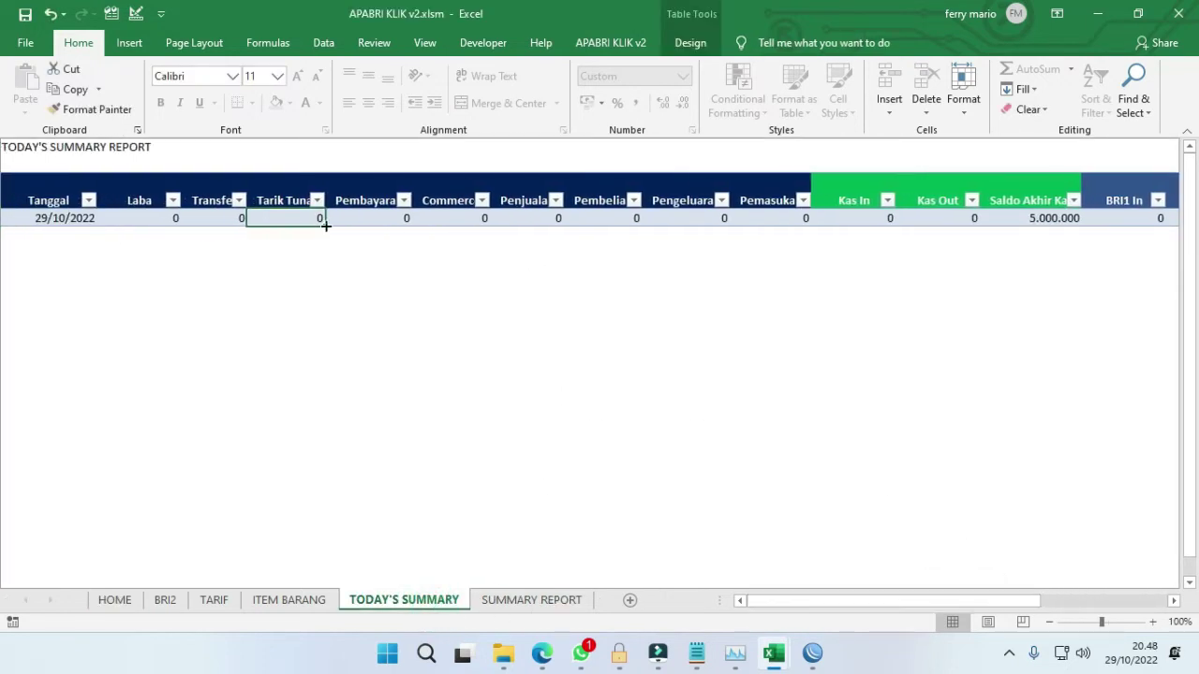
- Examine the TODAY'S SUMMARY columns from Laba through the Kas and BRI groups, then view the SUMMARY REPORT sheet
left_click(146, 201)
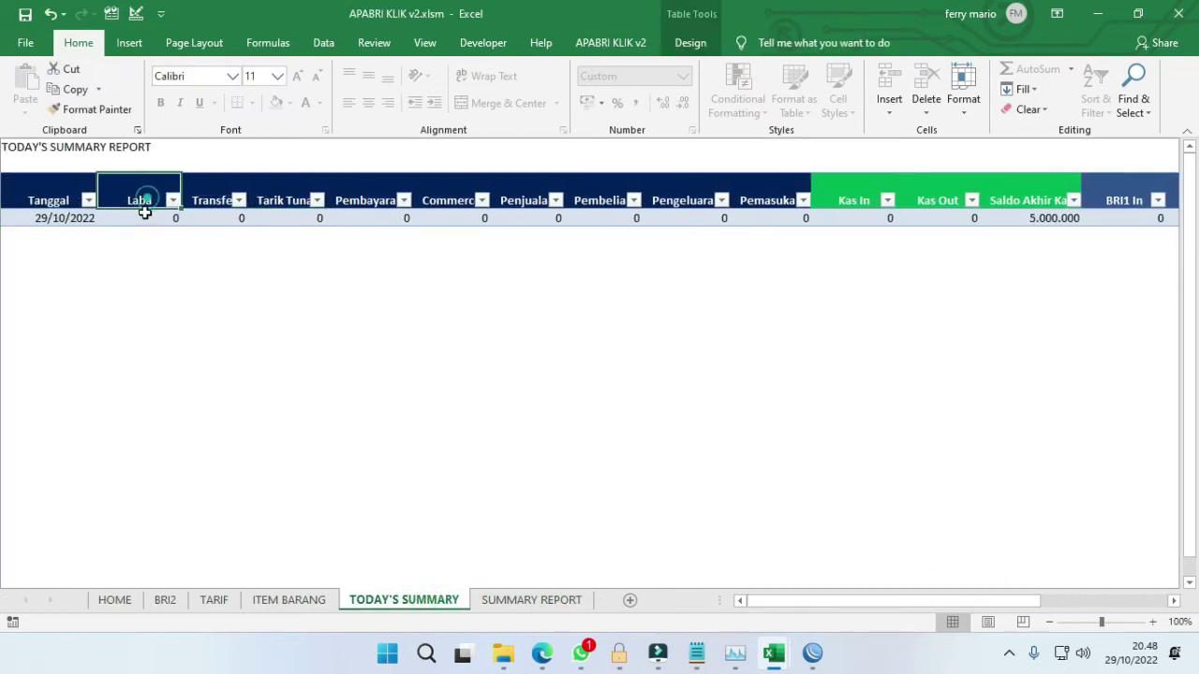
left_click(197, 207)
left_click(230, 229)
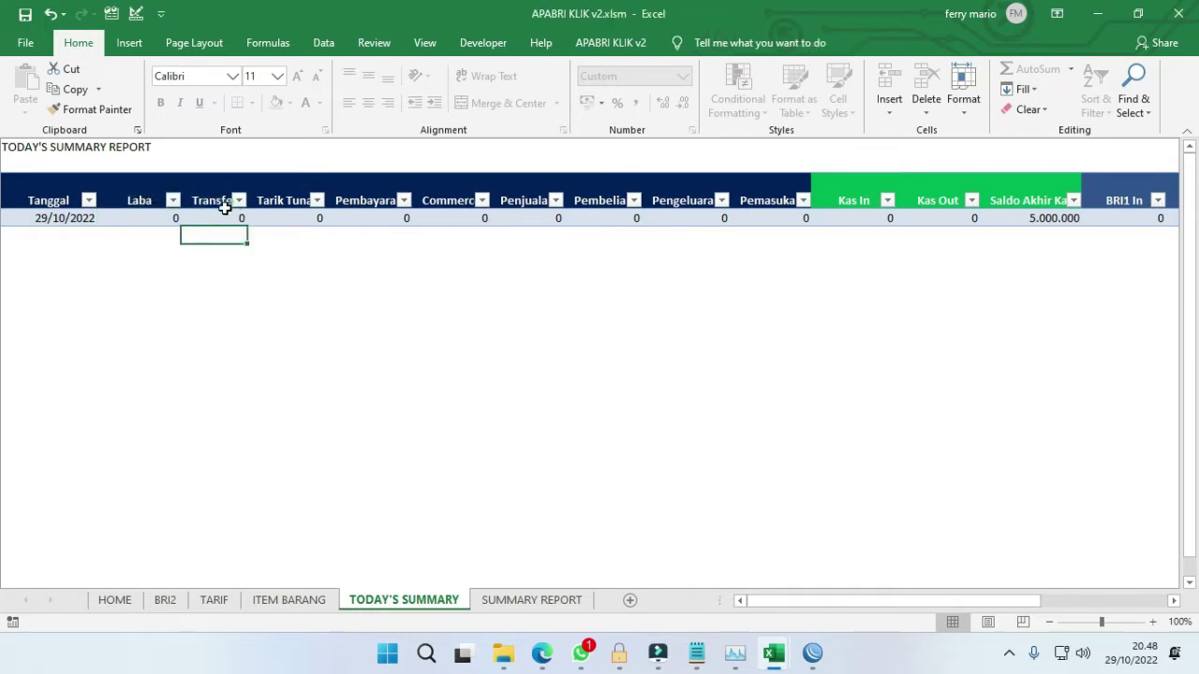
left_click(205, 218)
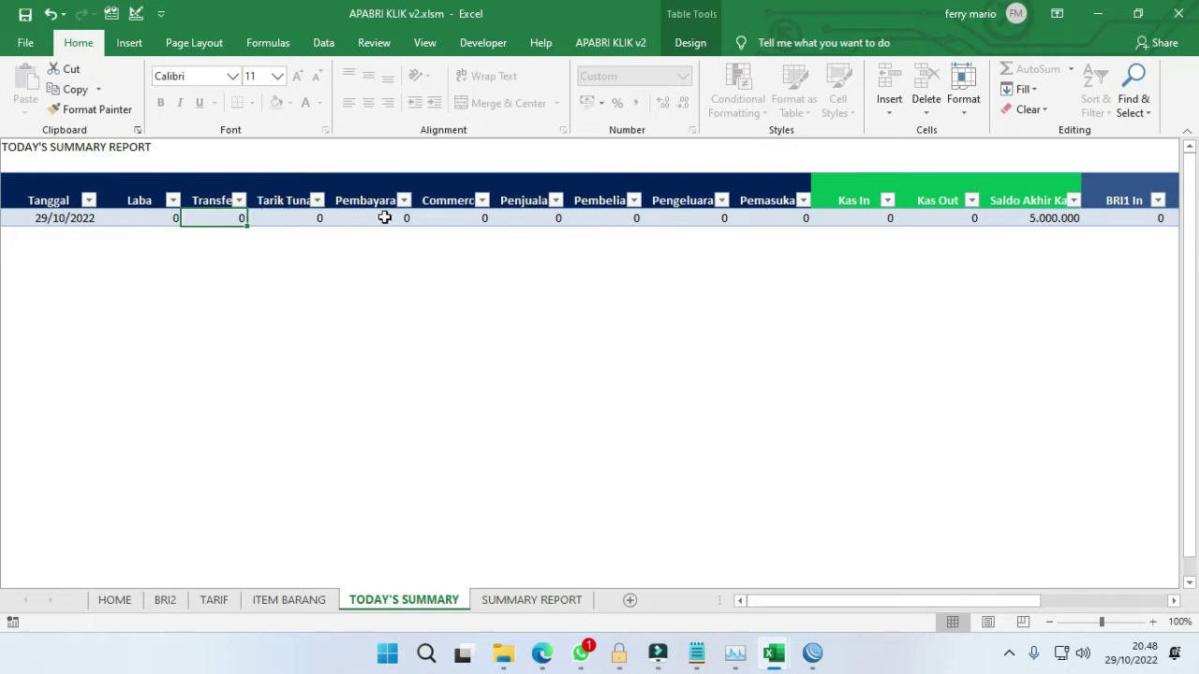
left_click_drag(792, 611, 856, 608)
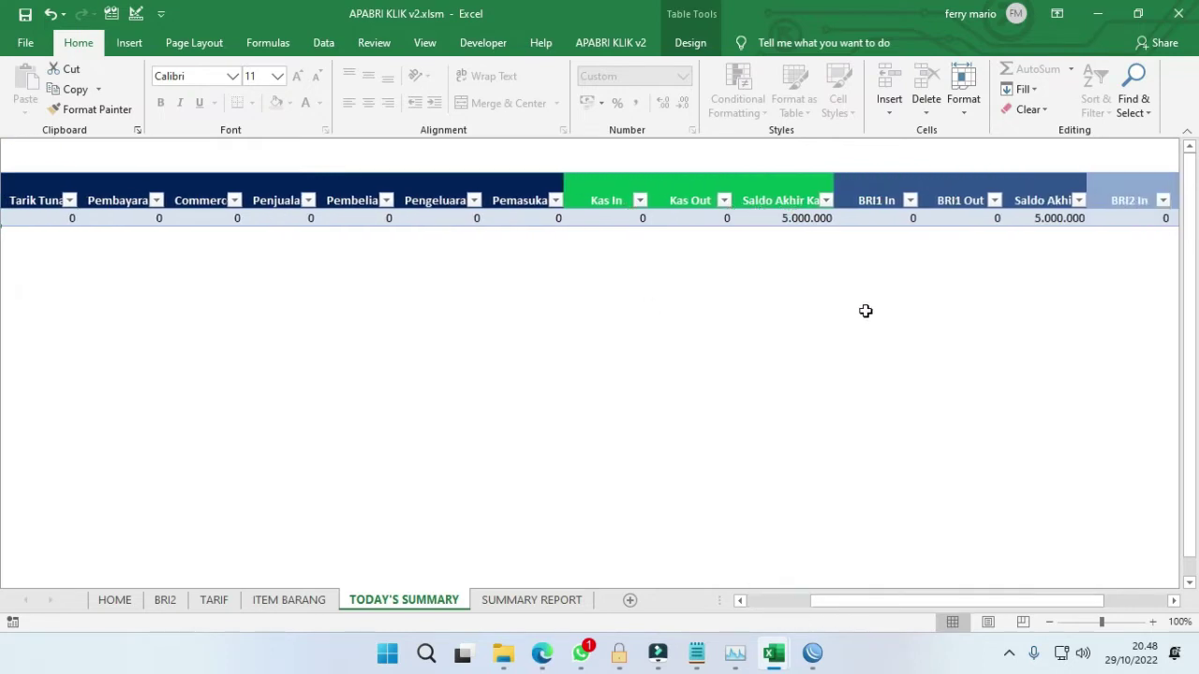
left_click_drag(846, 602, 707, 610)
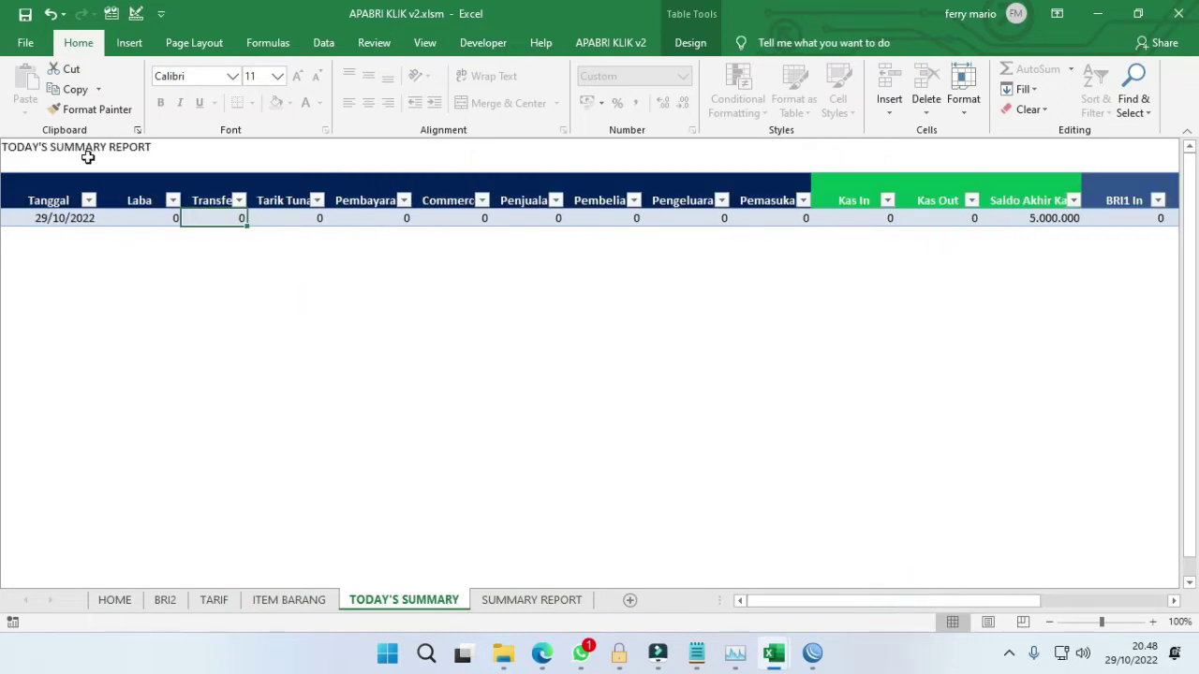
left_click(520, 603)
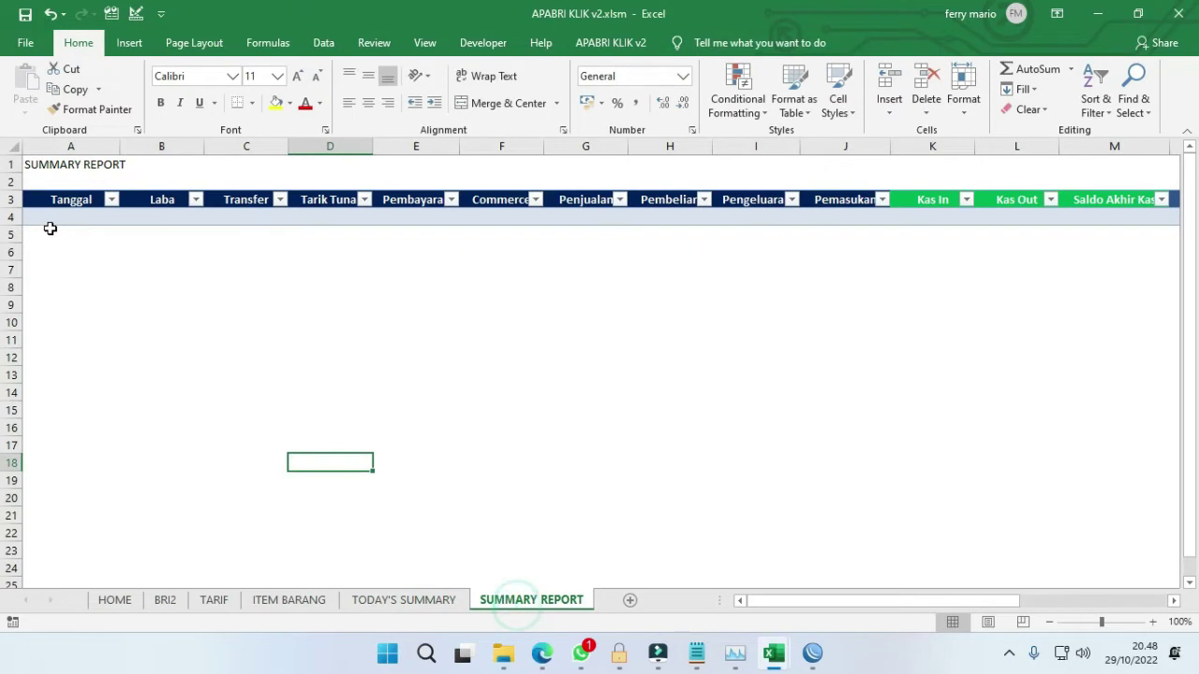
left_click(439, 599)
- Record a 100.000 cash withdrawal with outside admin fee (TARIK TUNAI ADMIN LUAR) on the HOME sheet
left_click(115, 599)
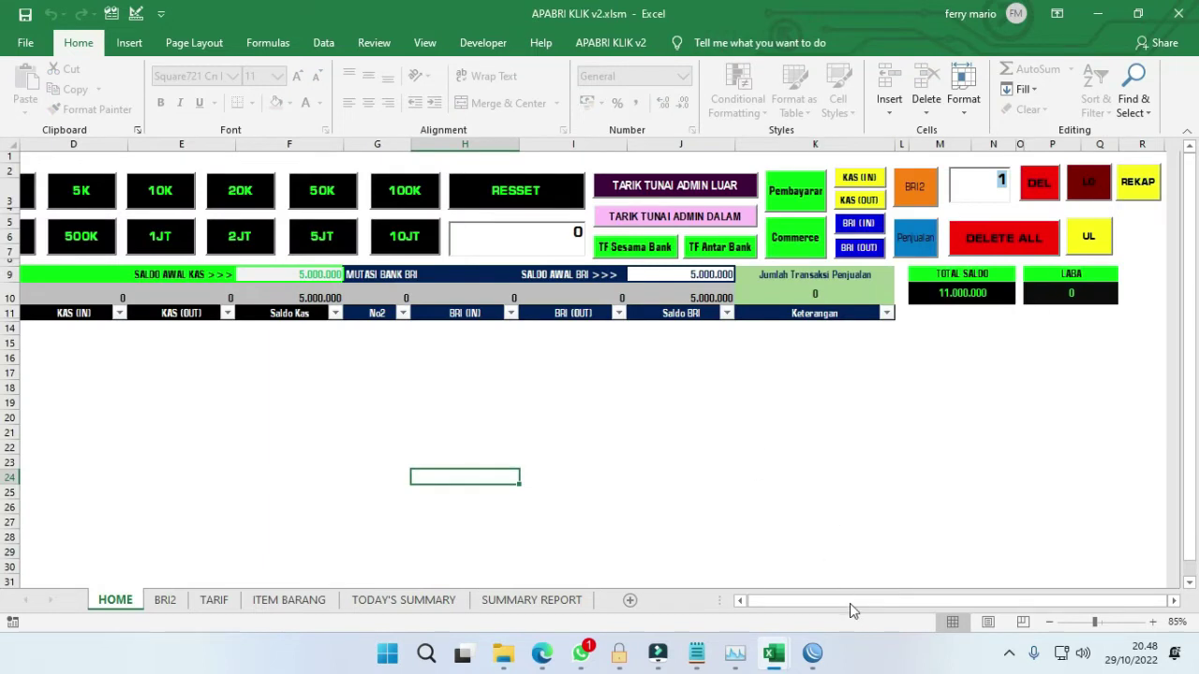
left_click_drag(850, 603, 820, 604)
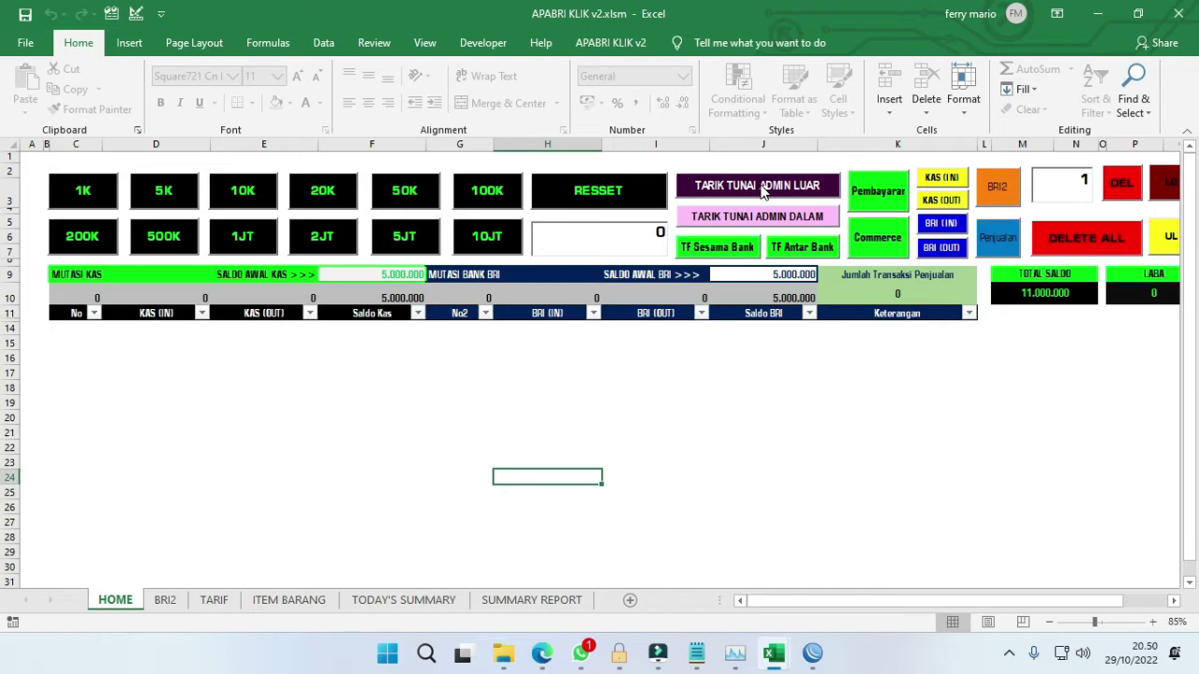
left_click(488, 199)
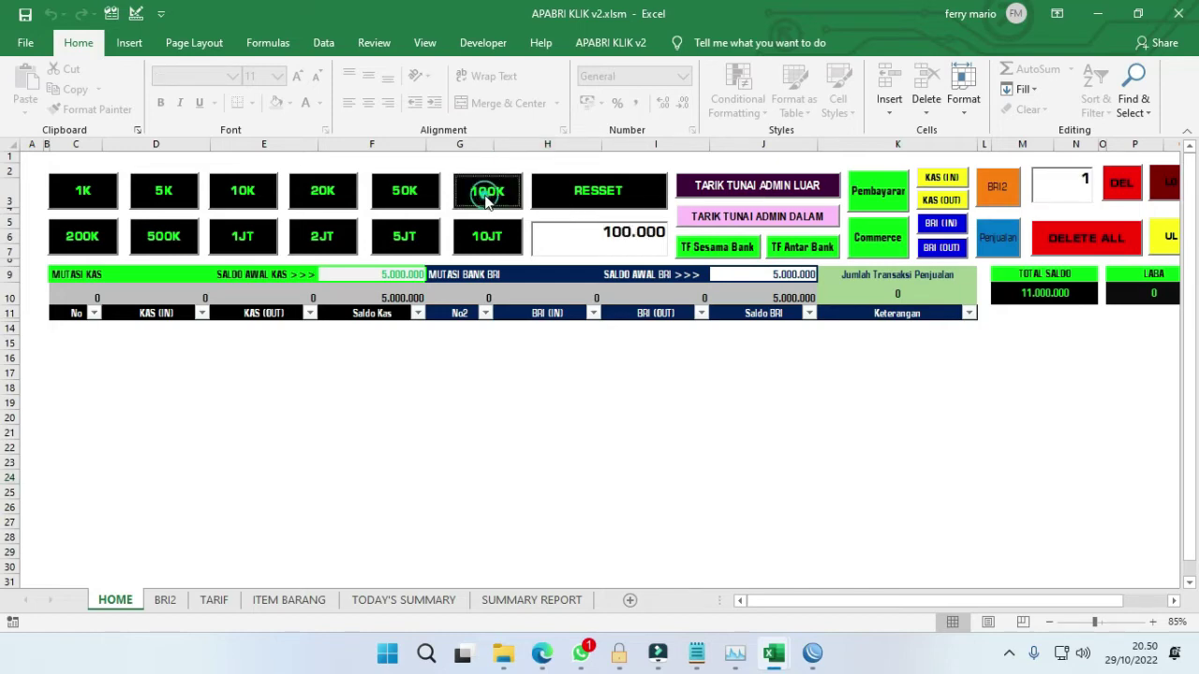
left_click(747, 190)
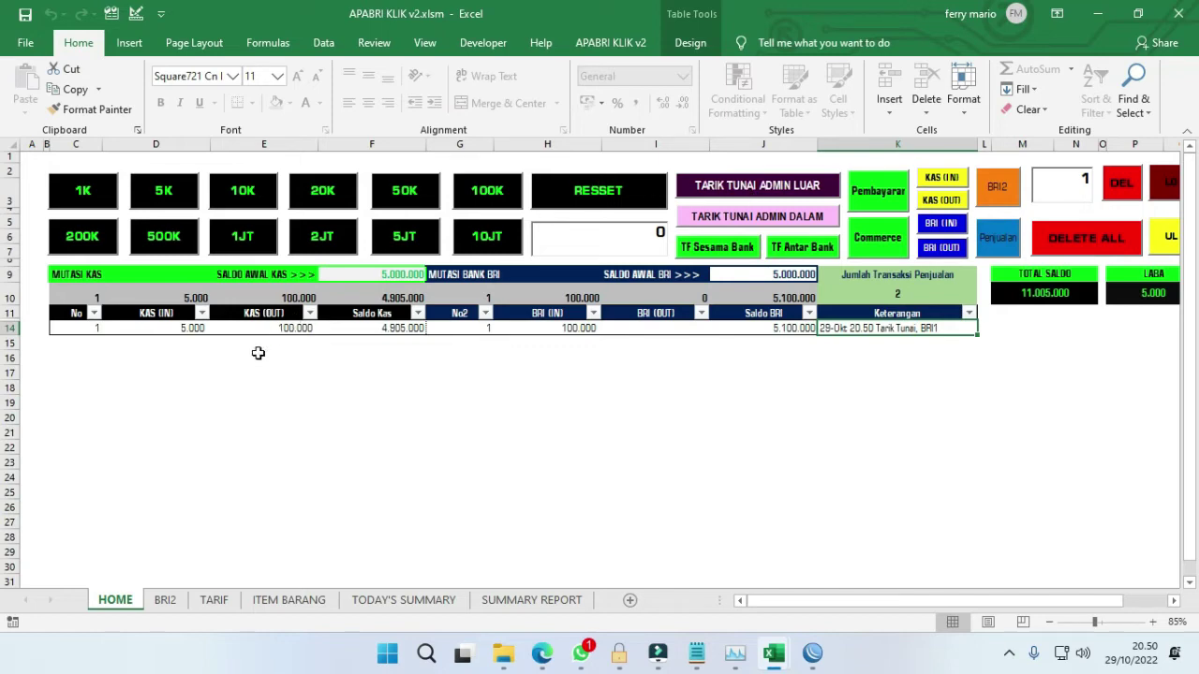
- Examine the KAS (IN), KAS (OUT), BRI (IN) and Saldo BRI entries of the recorded withdrawal in row 14
left_click(144, 329)
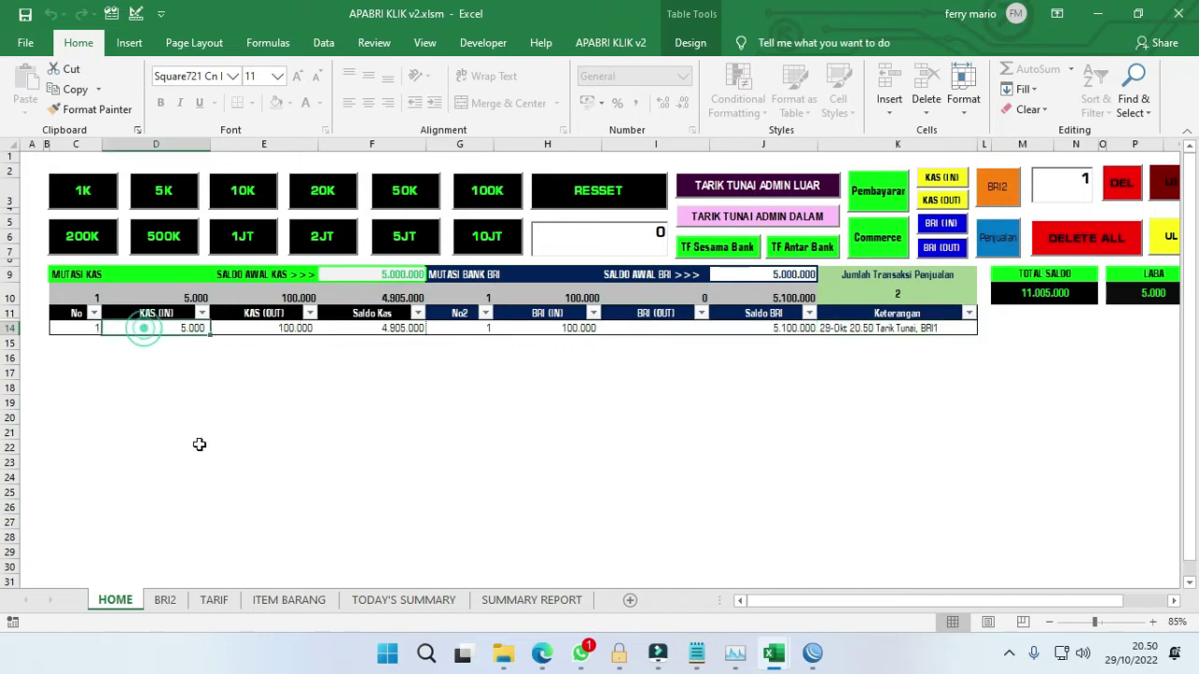
left_click(256, 328)
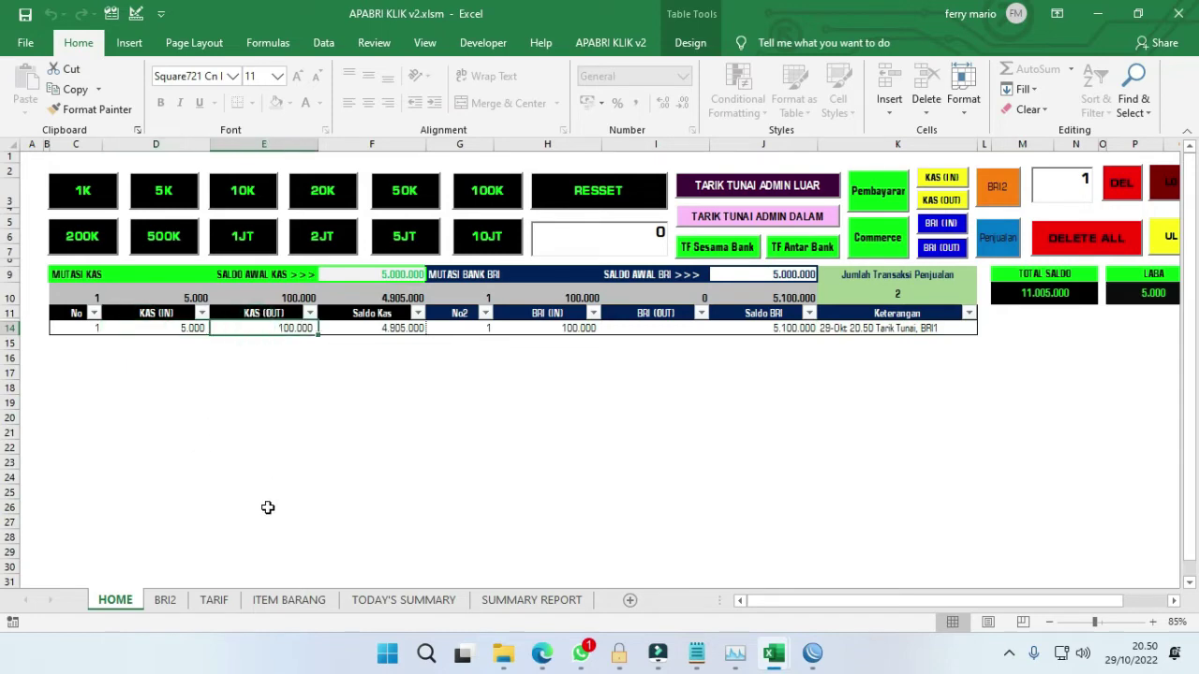
left_click(168, 327)
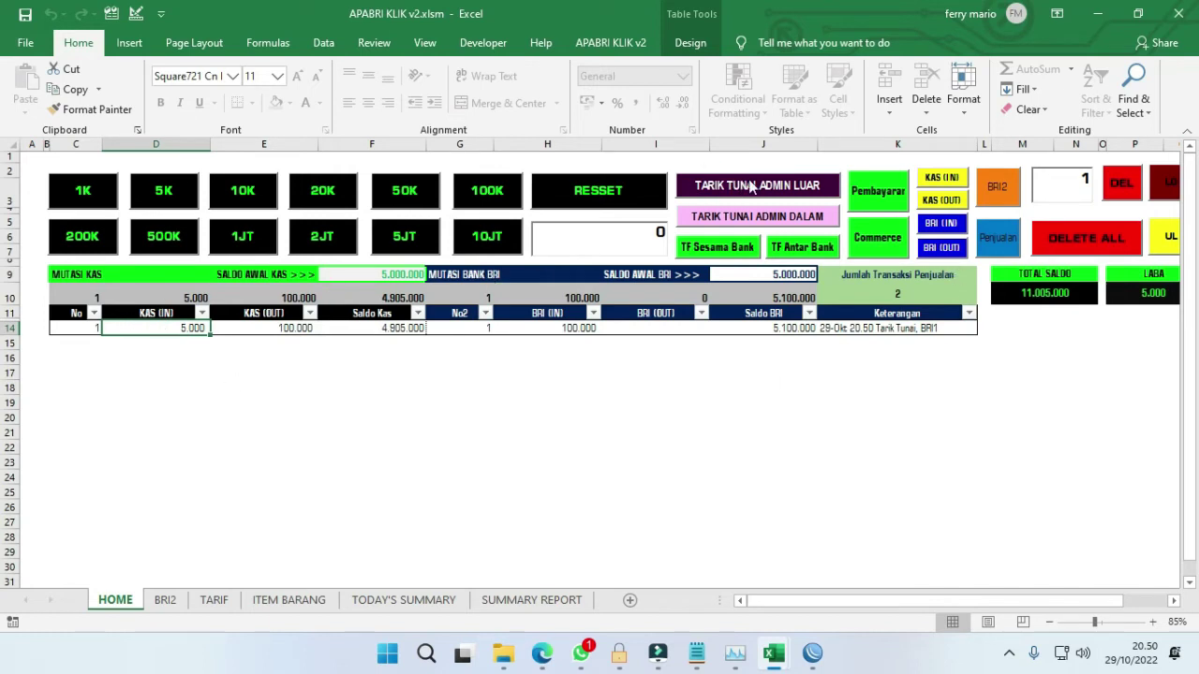
left_click(168, 330)
left_click(273, 330)
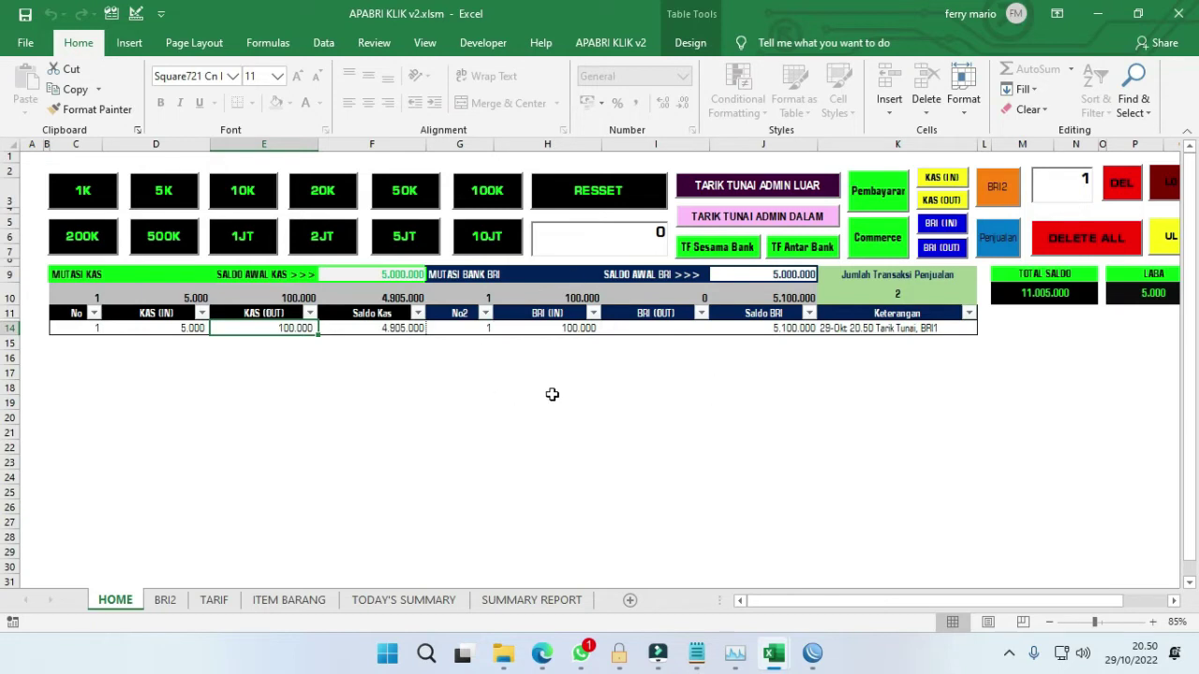
left_click(568, 330)
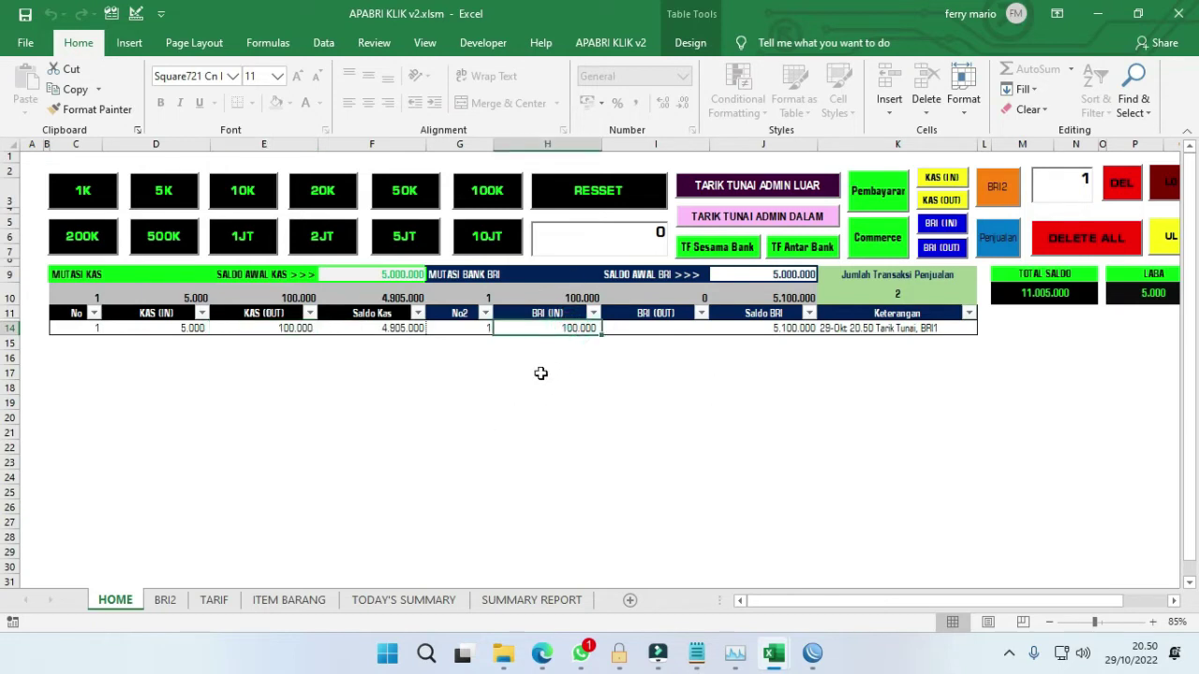
left_click(770, 328)
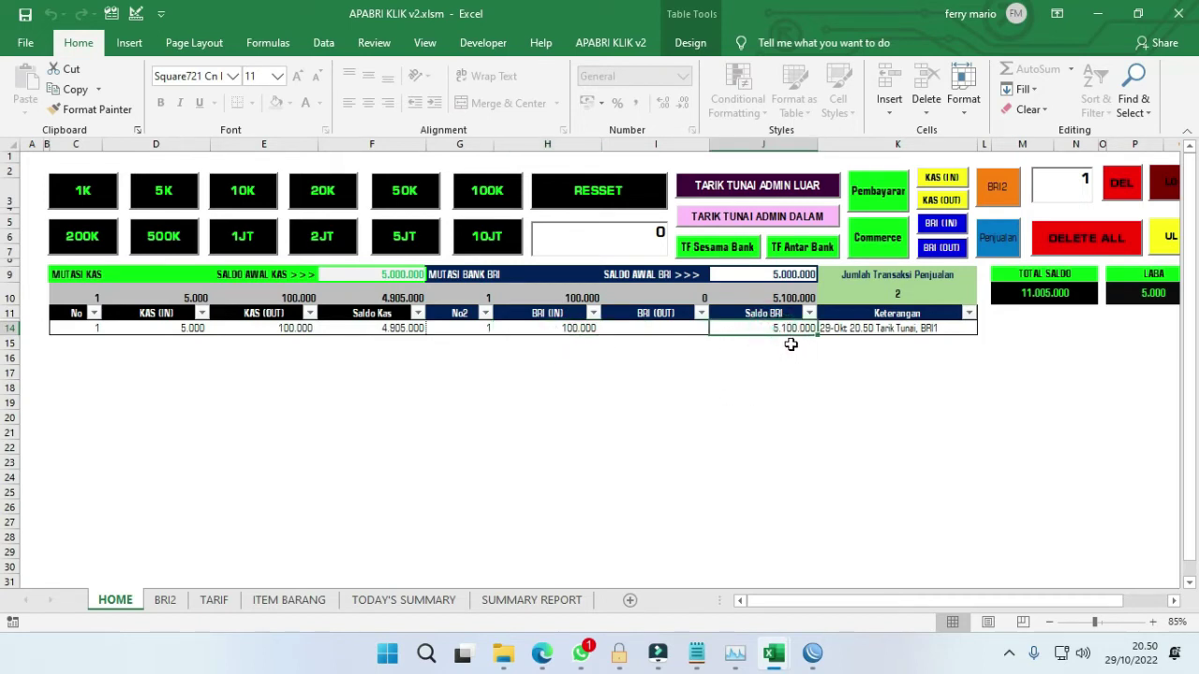
left_click(174, 328)
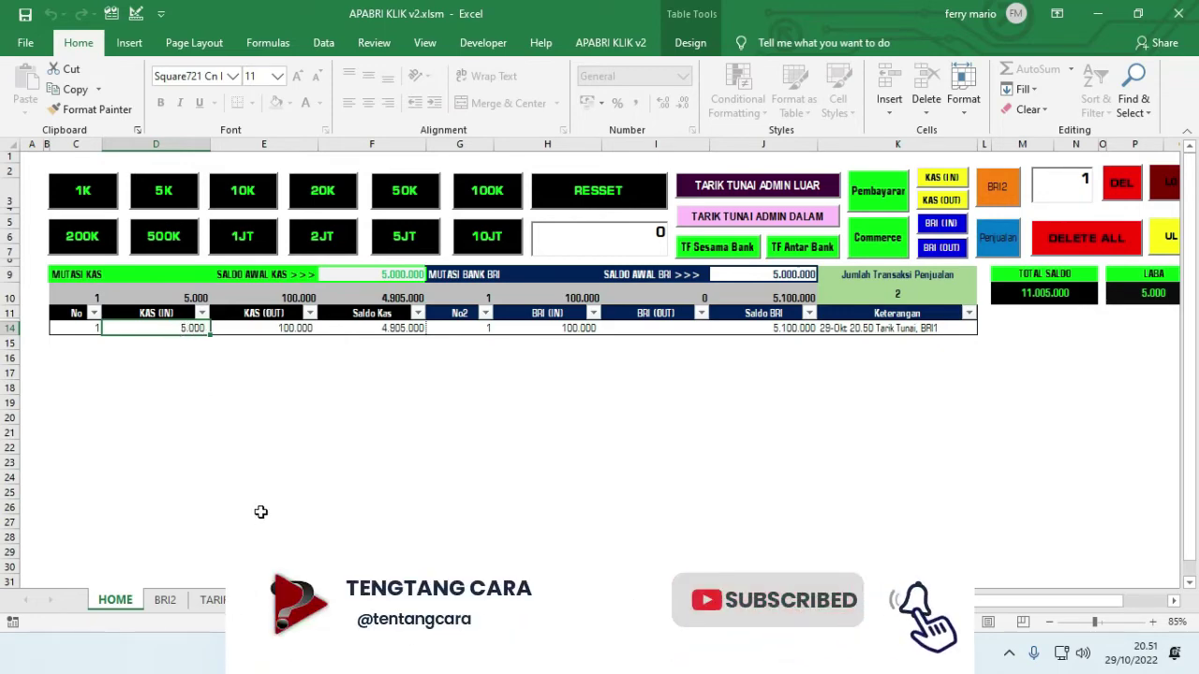
- Open the TARIF sheet and examine the first nominal bracket and its admin fee in the TF BRI SESAMA BANK table
left_click(212, 600)
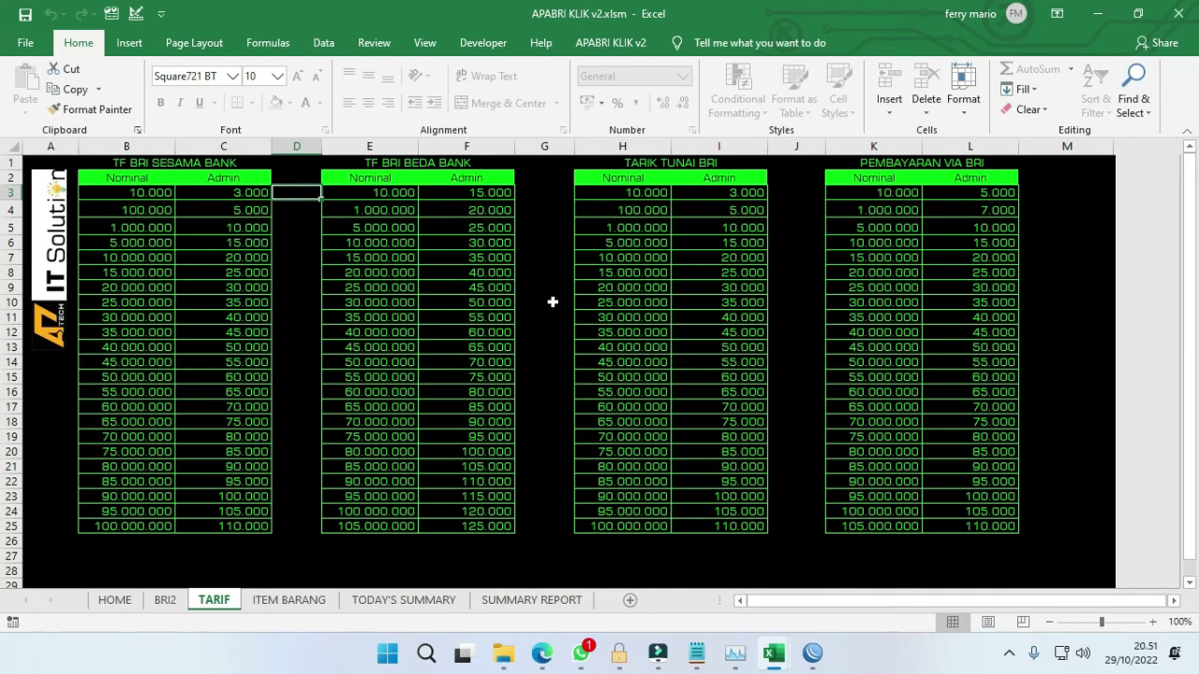
left_click(161, 193)
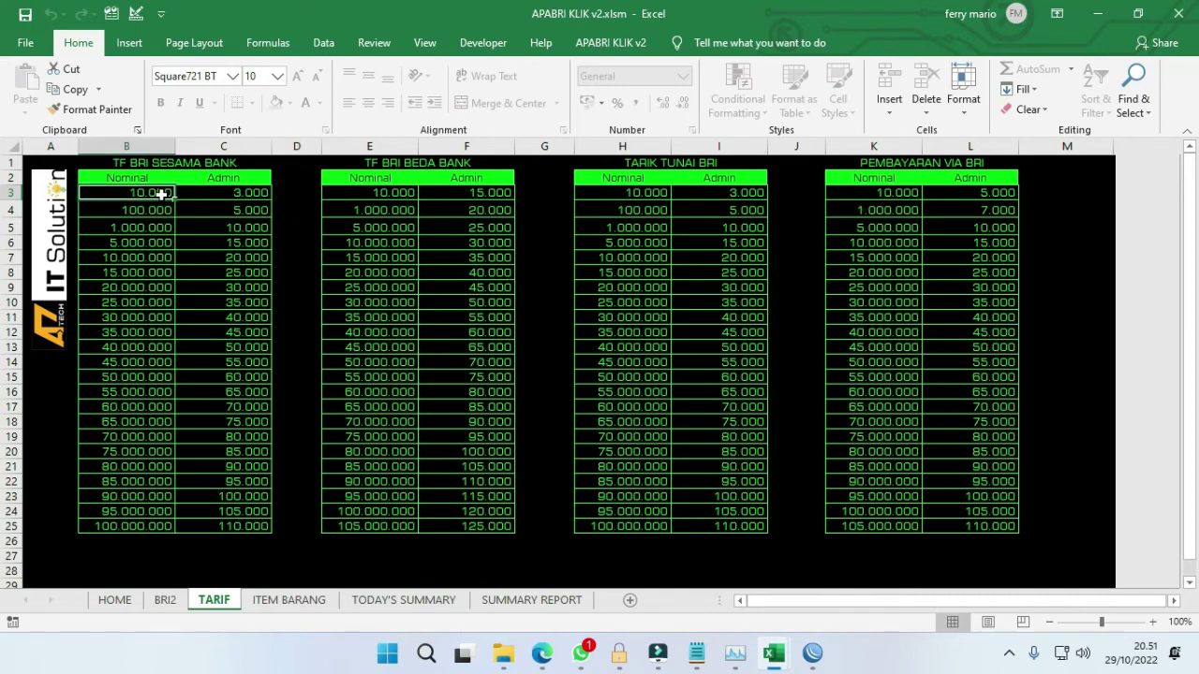
left_click(245, 195)
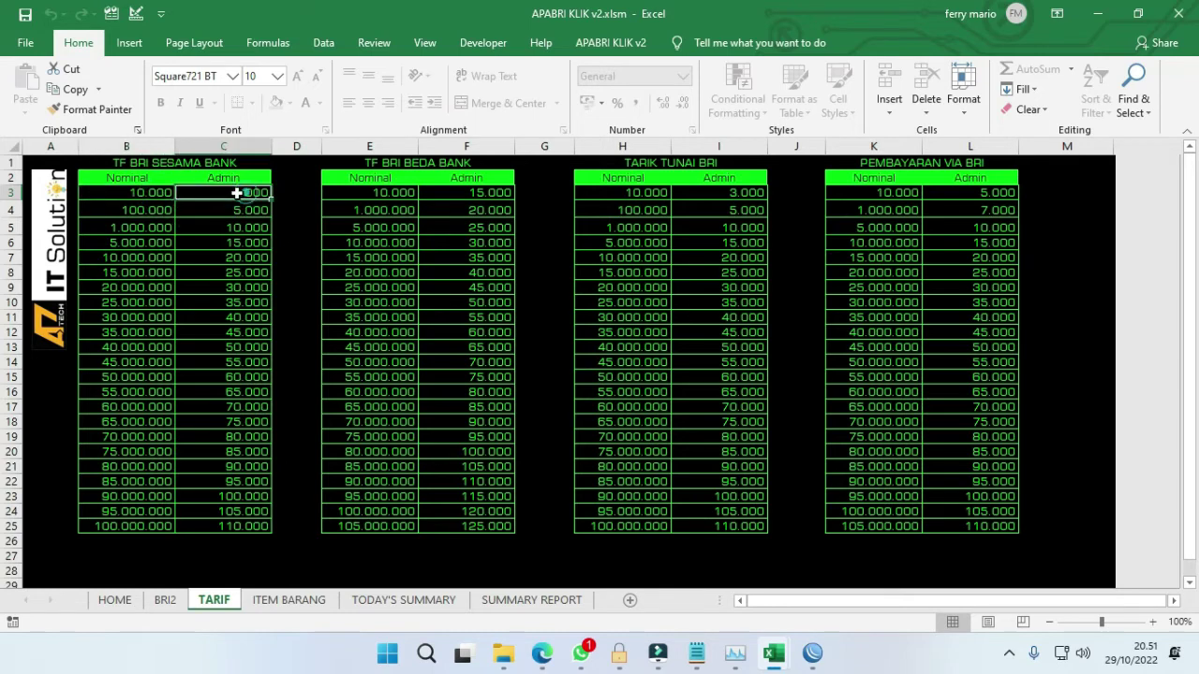
left_click(143, 194)
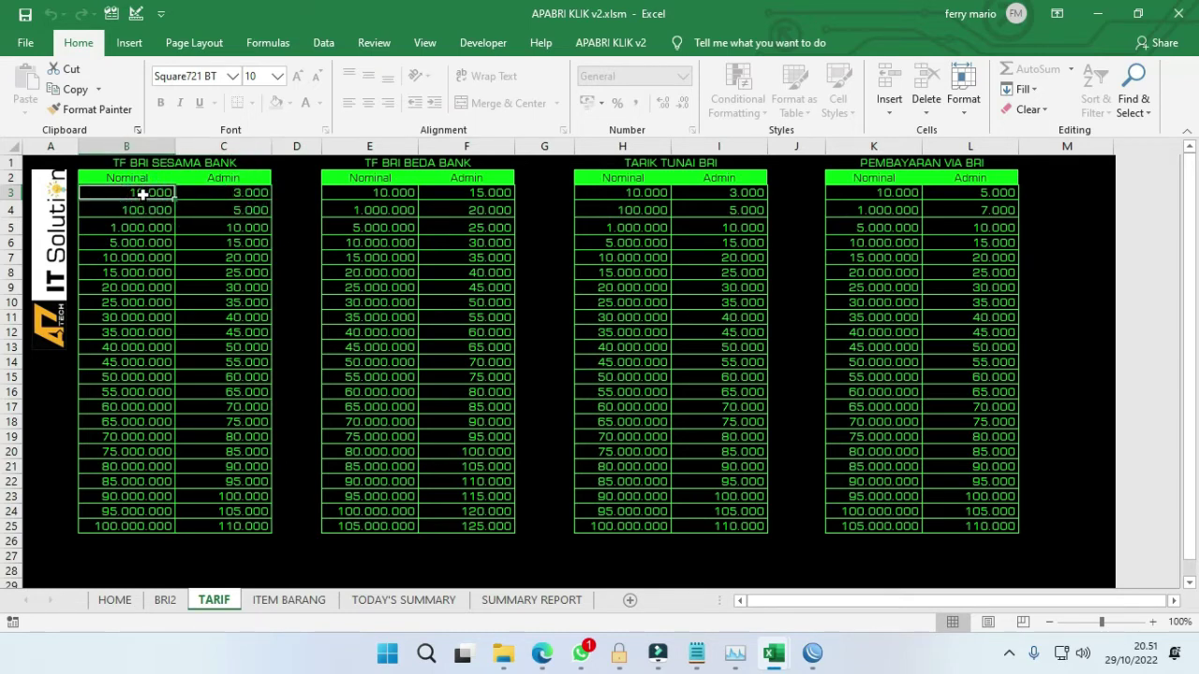
left_click(120, 162)
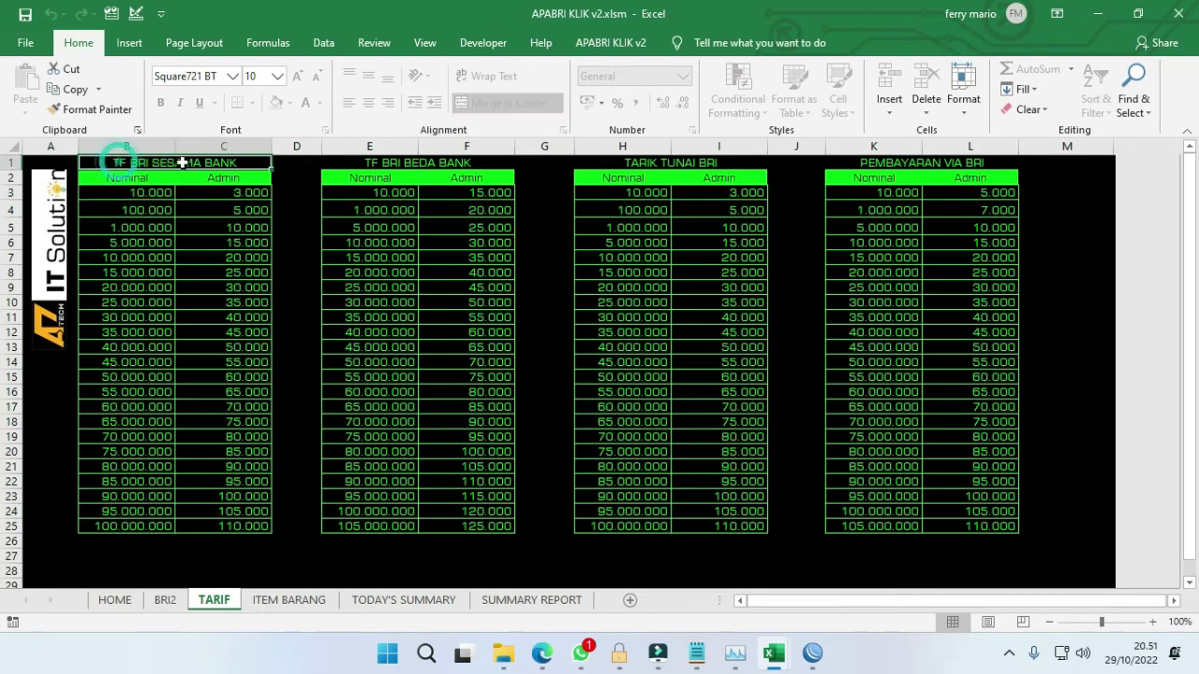
left_click(146, 194)
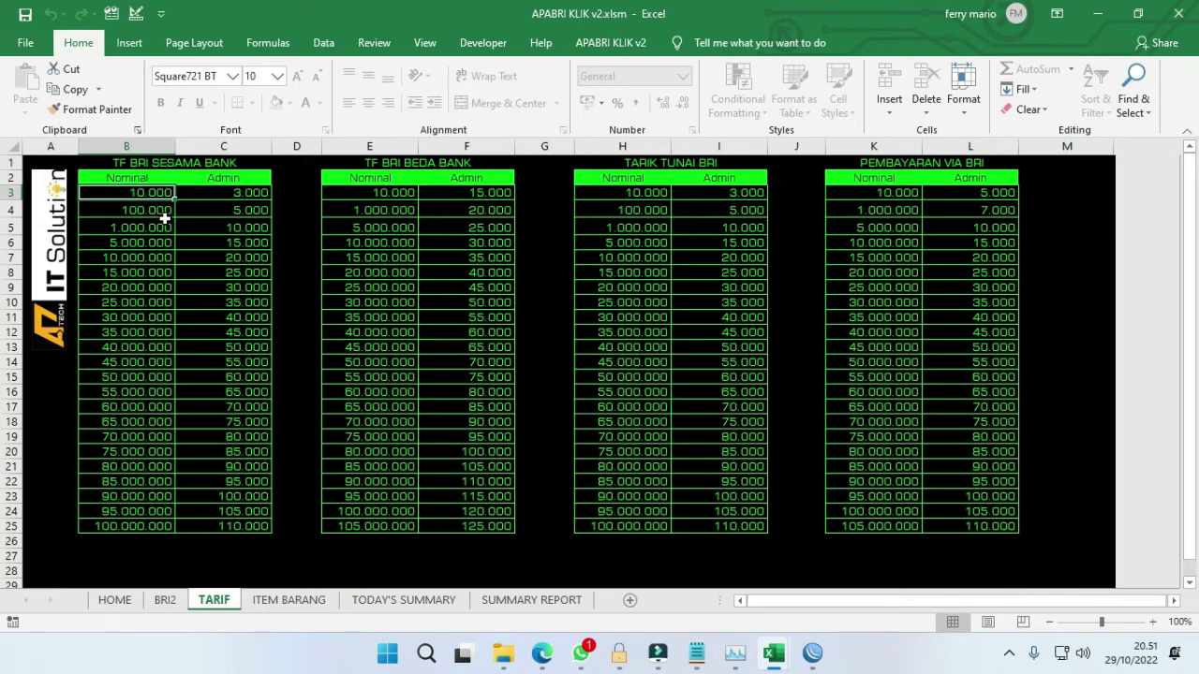
left_click_drag(163, 210, 165, 226)
left_click(166, 225)
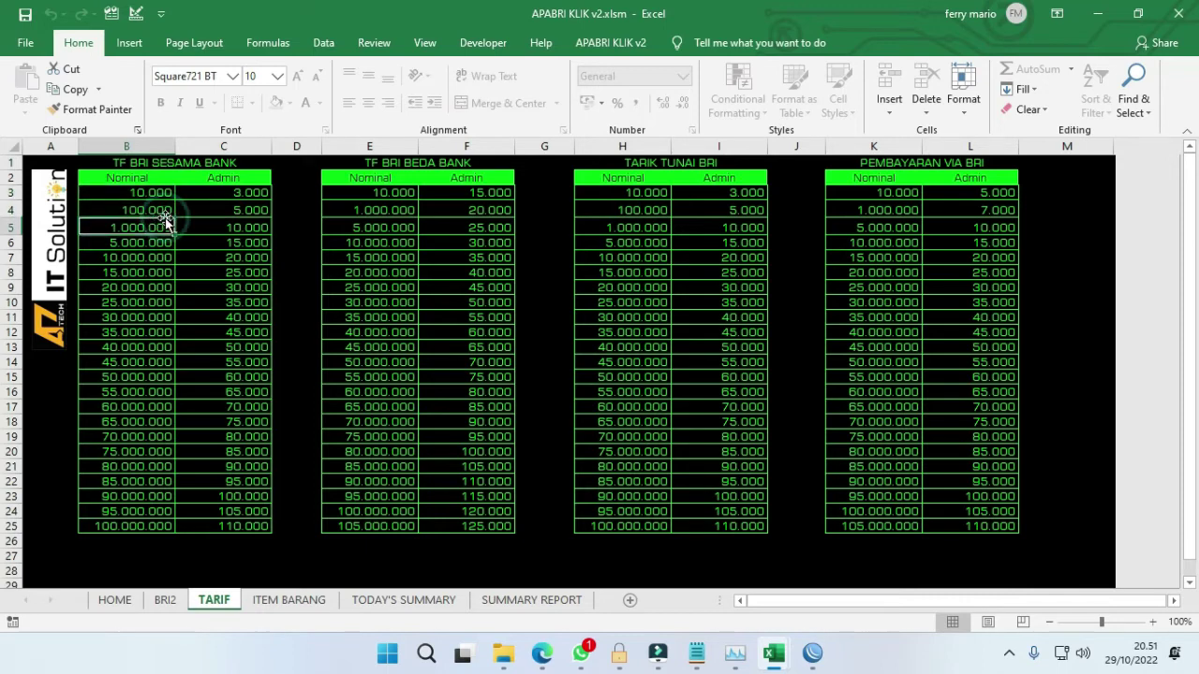
left_click(160, 202)
left_click(235, 193)
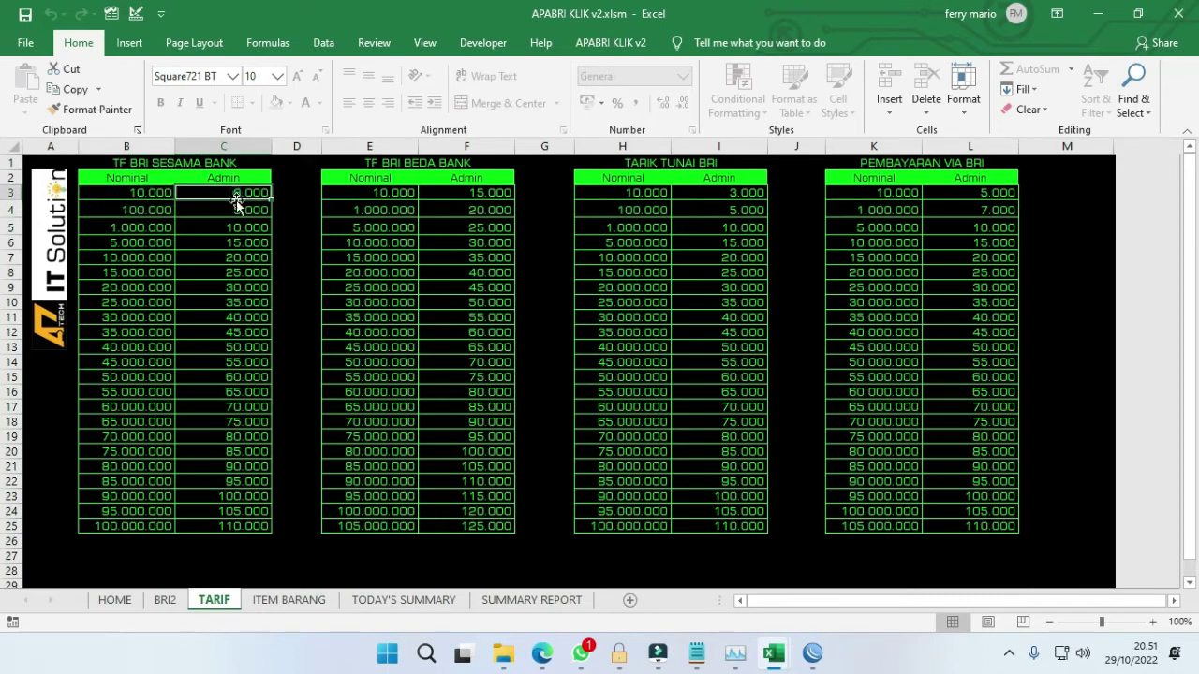
- Examine the nominal and admin fee pairs in rows 4 to 6 of the TF BRI SESAMA BANK table
left_click(147, 210)
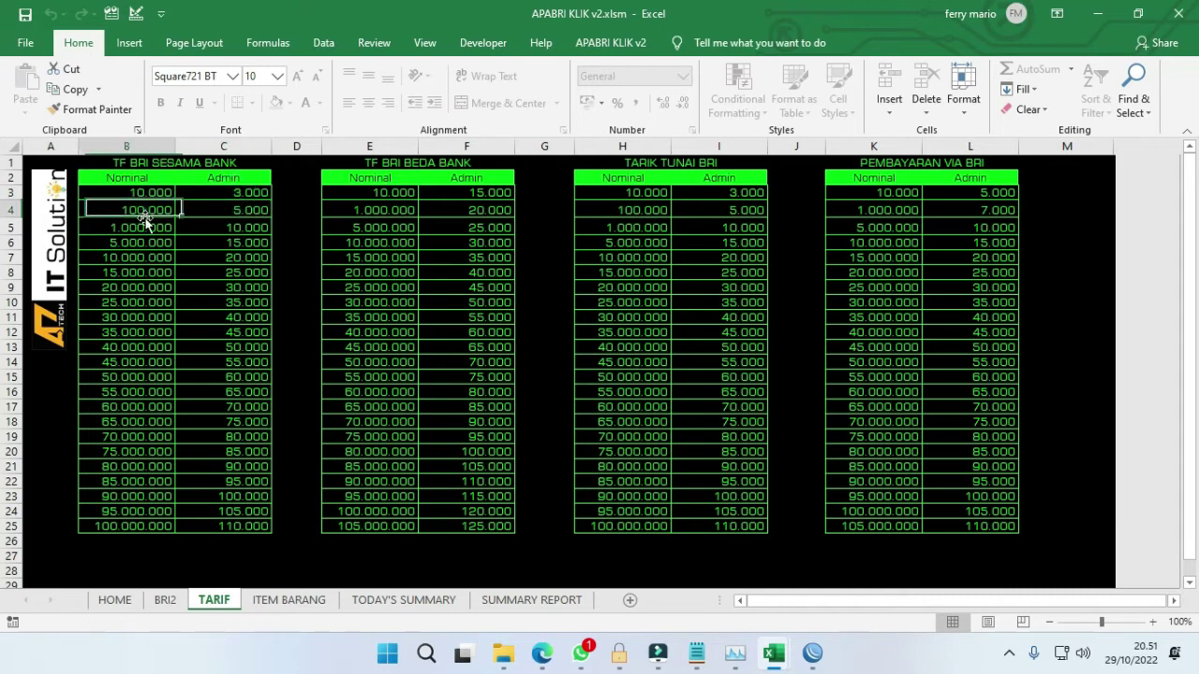
left_click(239, 208)
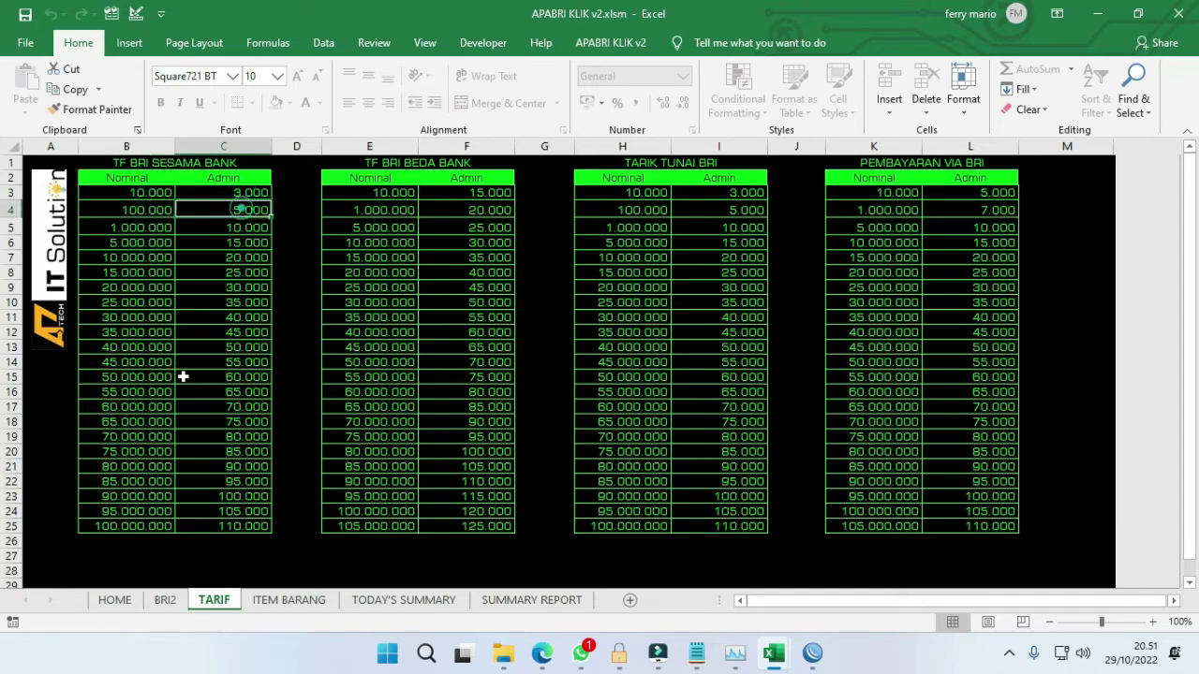
left_click(155, 228)
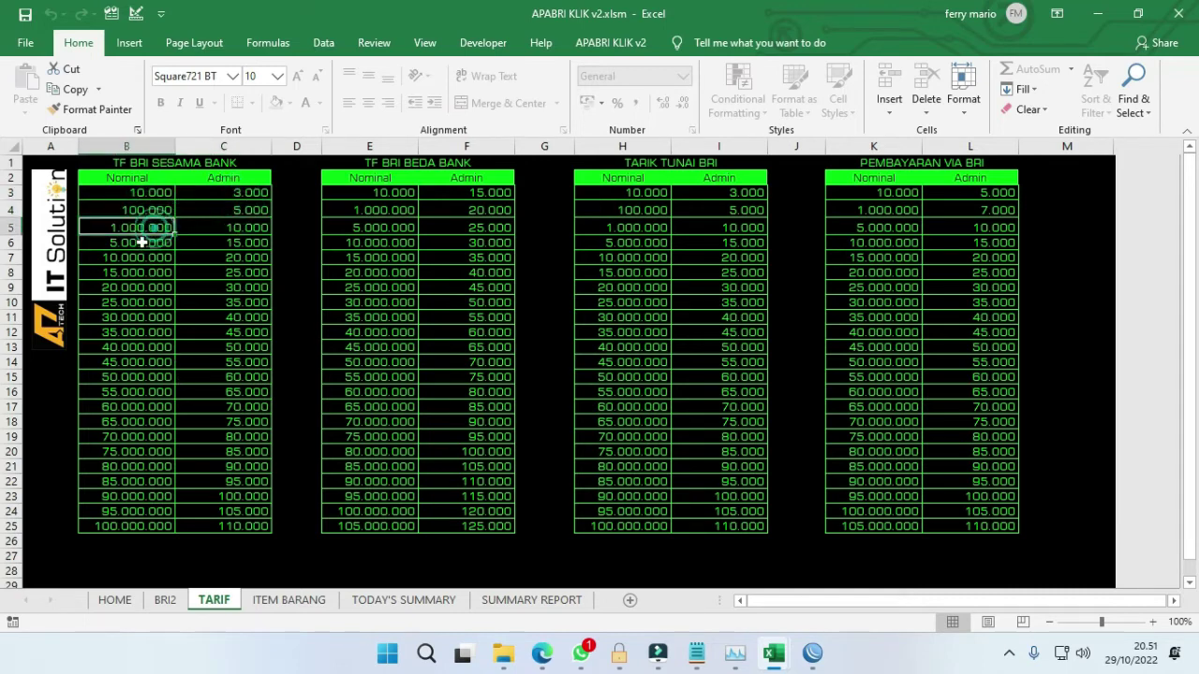
left_click(254, 225)
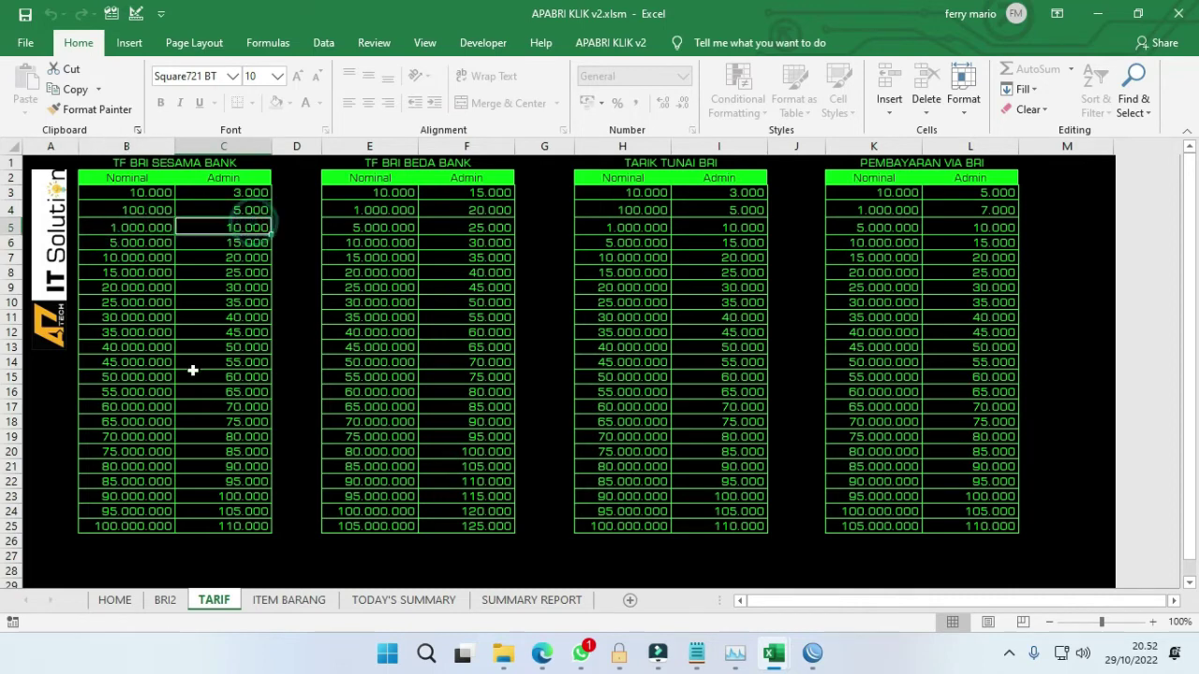
left_click(150, 244)
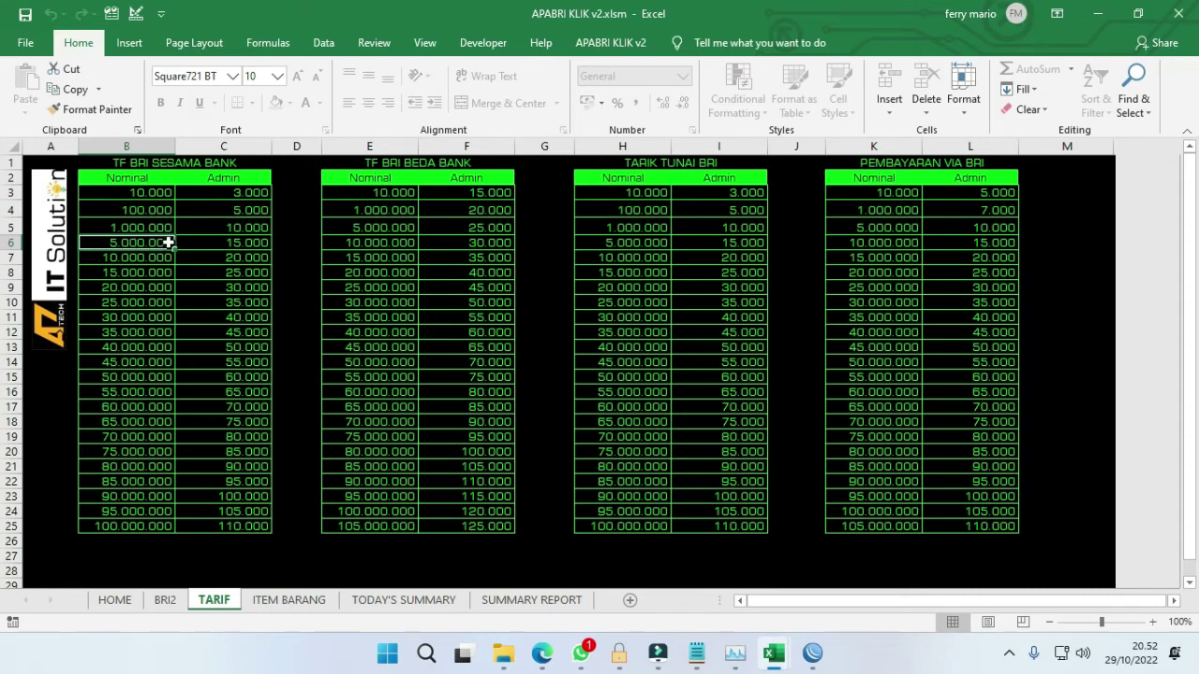
left_click(215, 243)
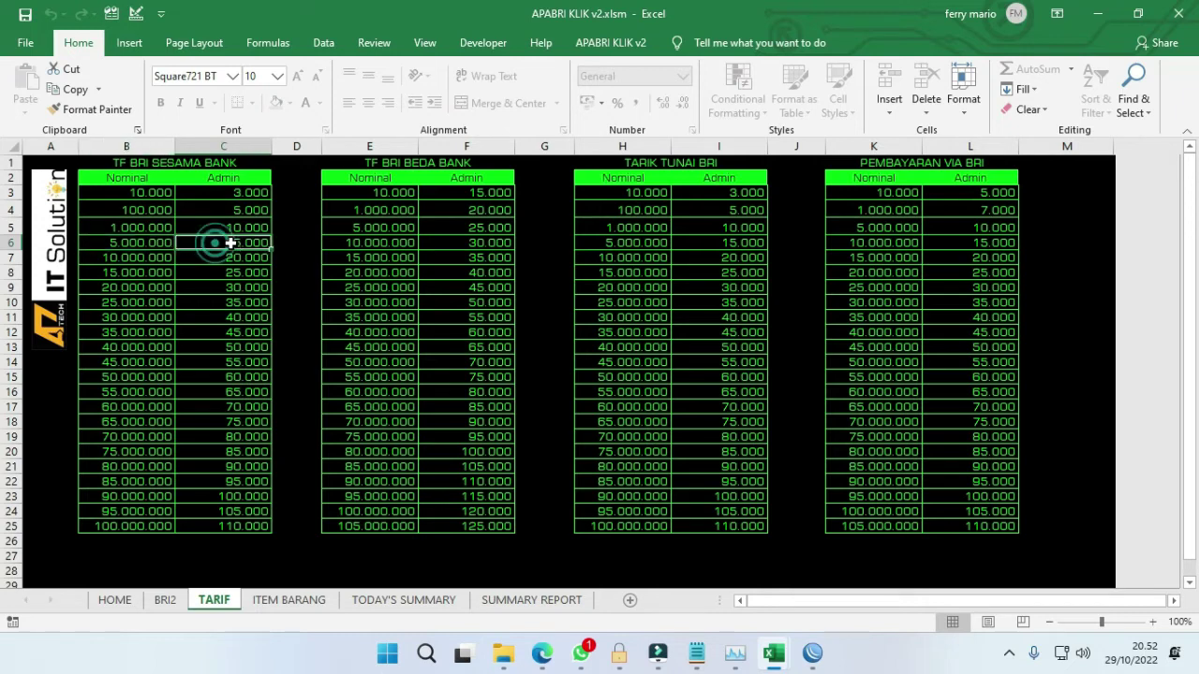
left_click(158, 241)
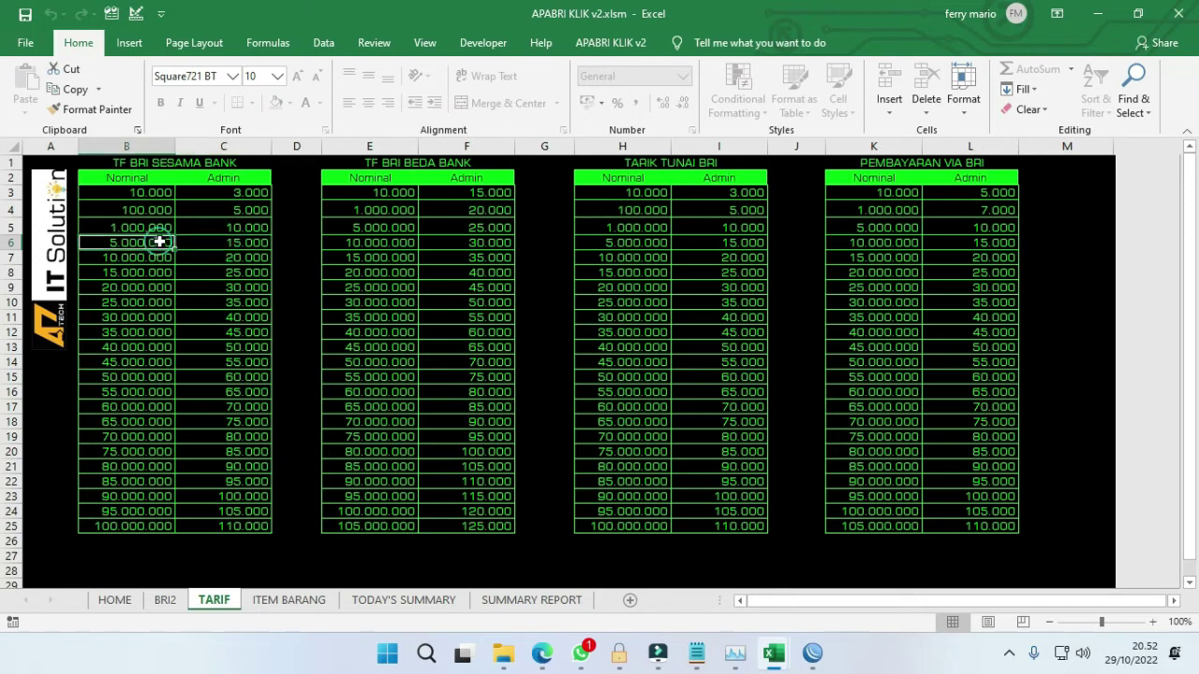
- Review again how the nominal brackets in rows 3 to 5 of the TF BRI SESAMA BANK table relate to their fees
left_click(162, 192)
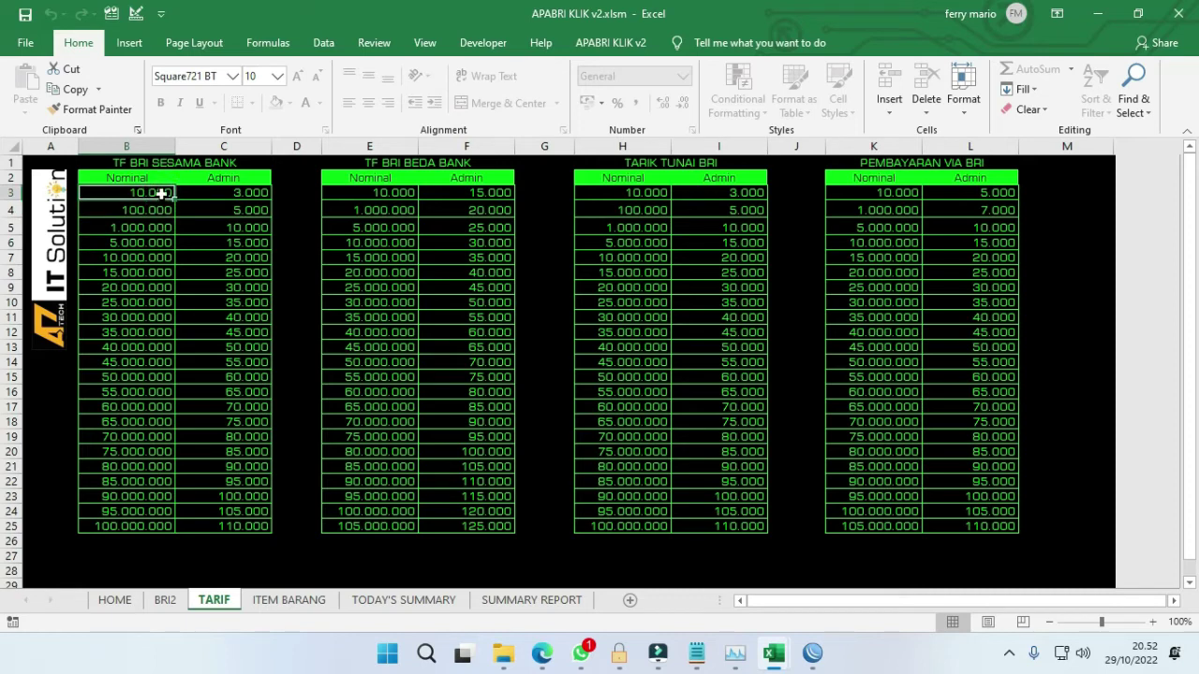
left_click(155, 205)
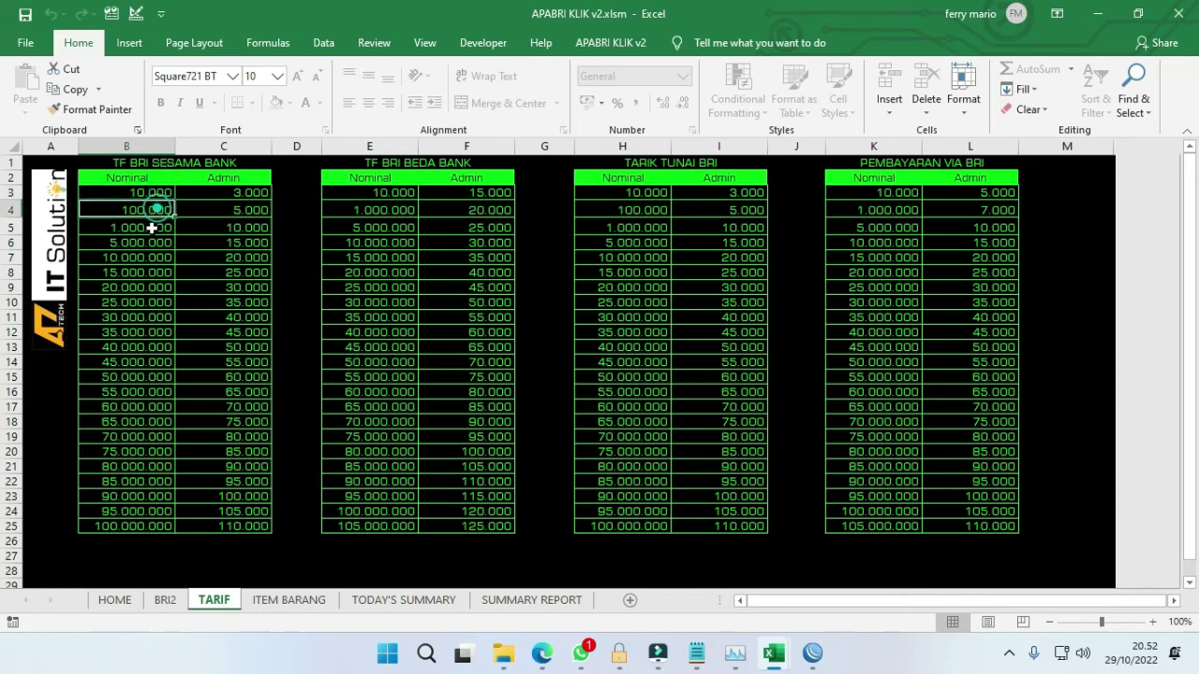
left_click(213, 198)
left_click(164, 211)
left_click(164, 212)
left_click(155, 229)
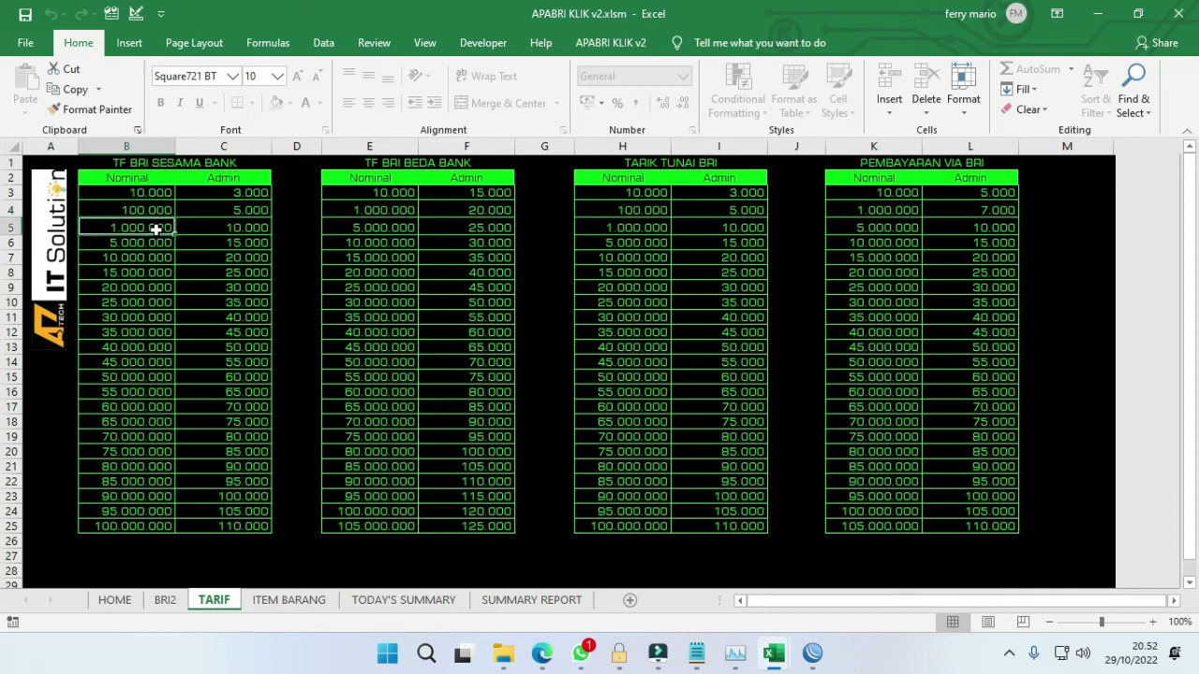
- Compare the row 5 nominal with its admin fee in the TF BRI SESAMA BANK table
left_click(216, 226)
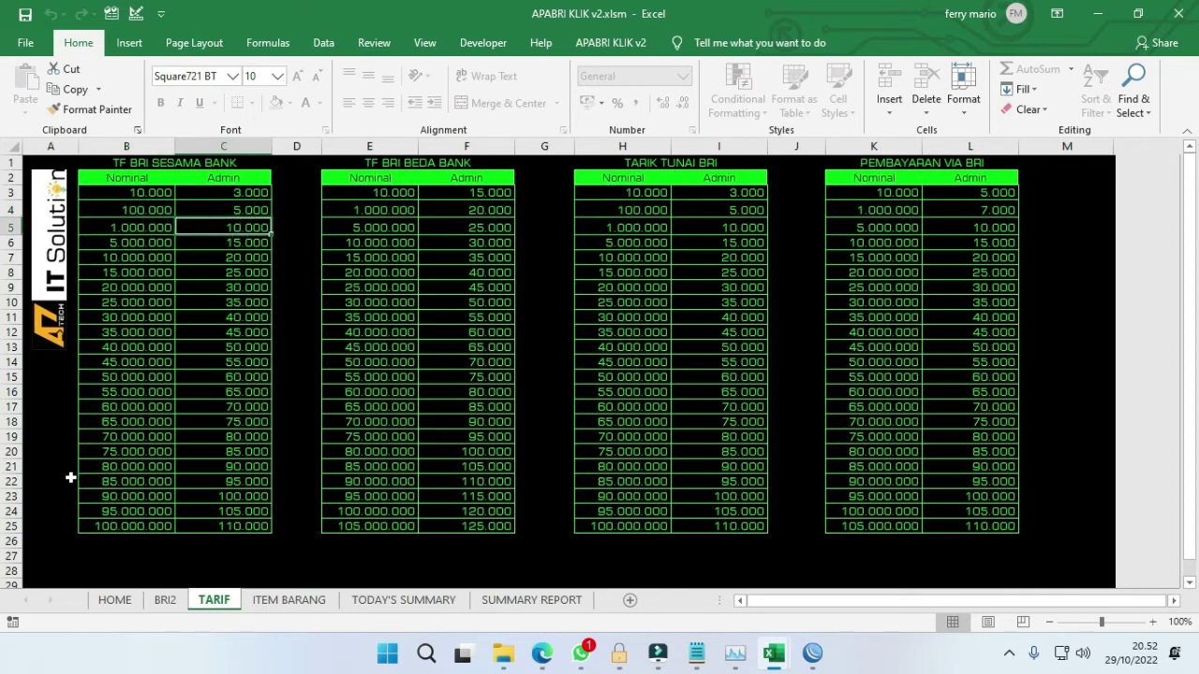
left_click(126, 228)
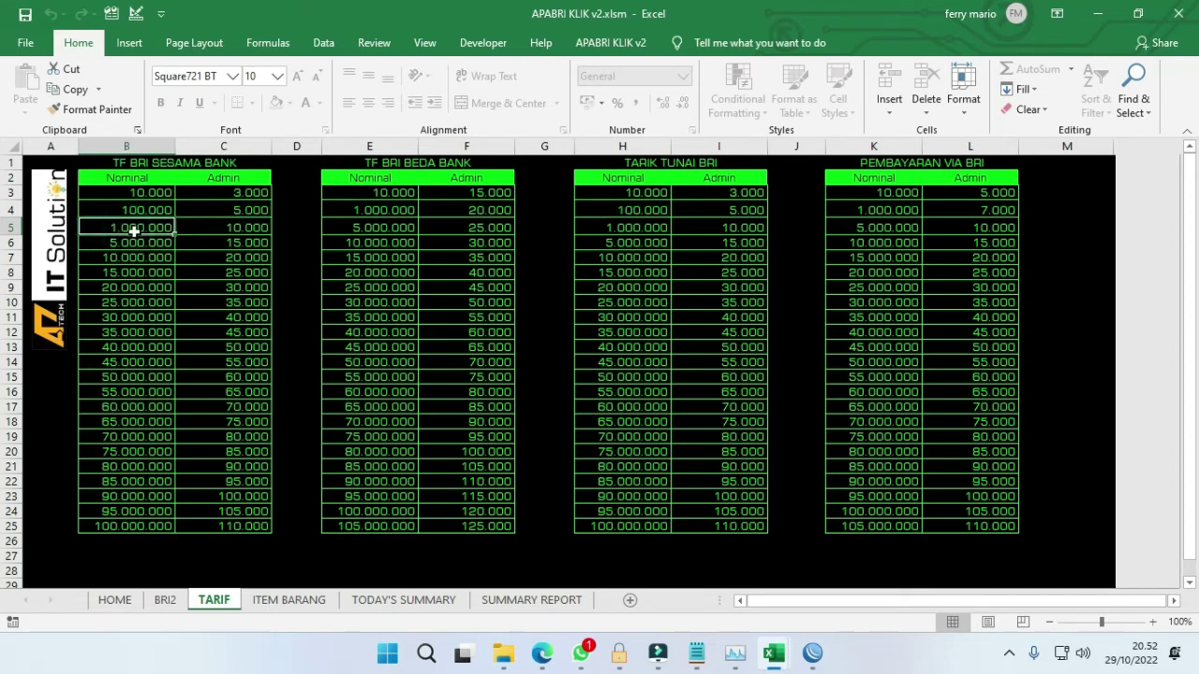
left_click(208, 230)
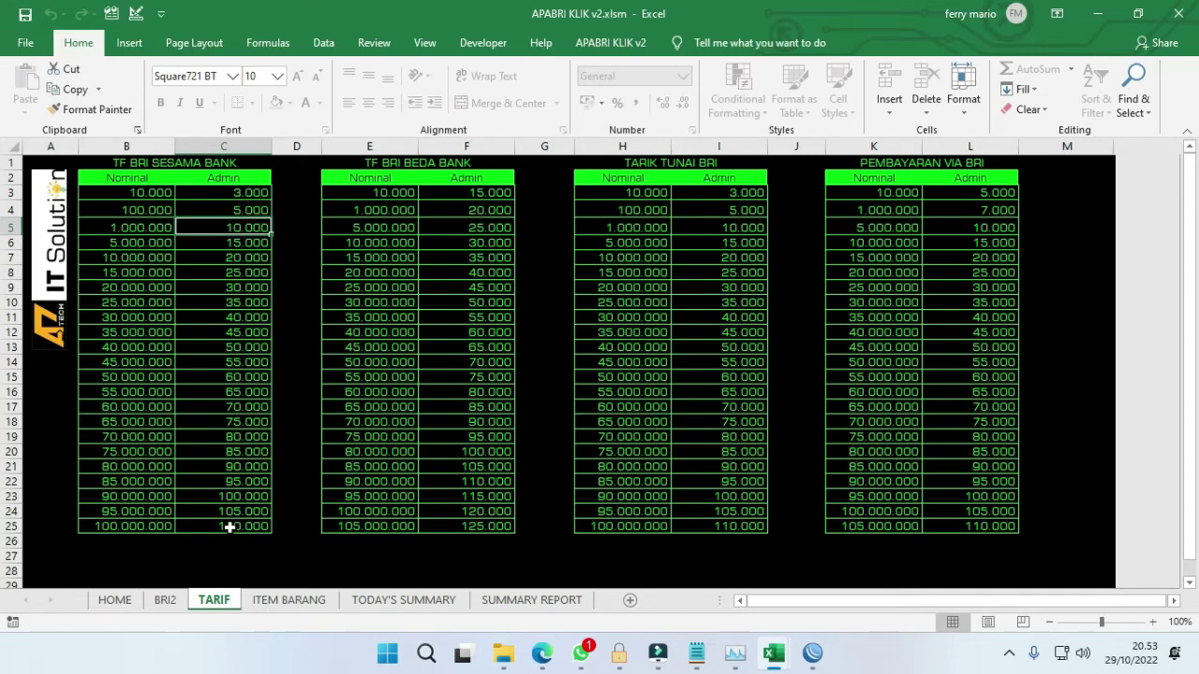
- Return to the HOME sheet and record a 100.000 cash withdrawal as TARIK TUNAI ADMIN DALAM
left_click(165, 601)
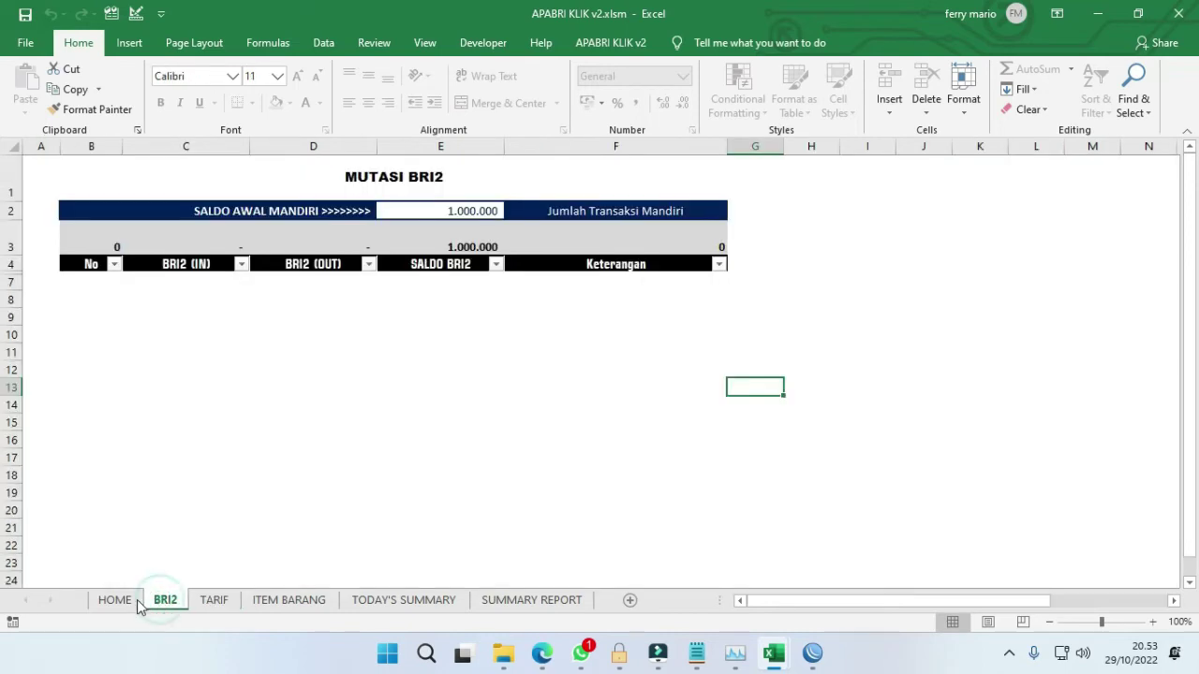
left_click(122, 600)
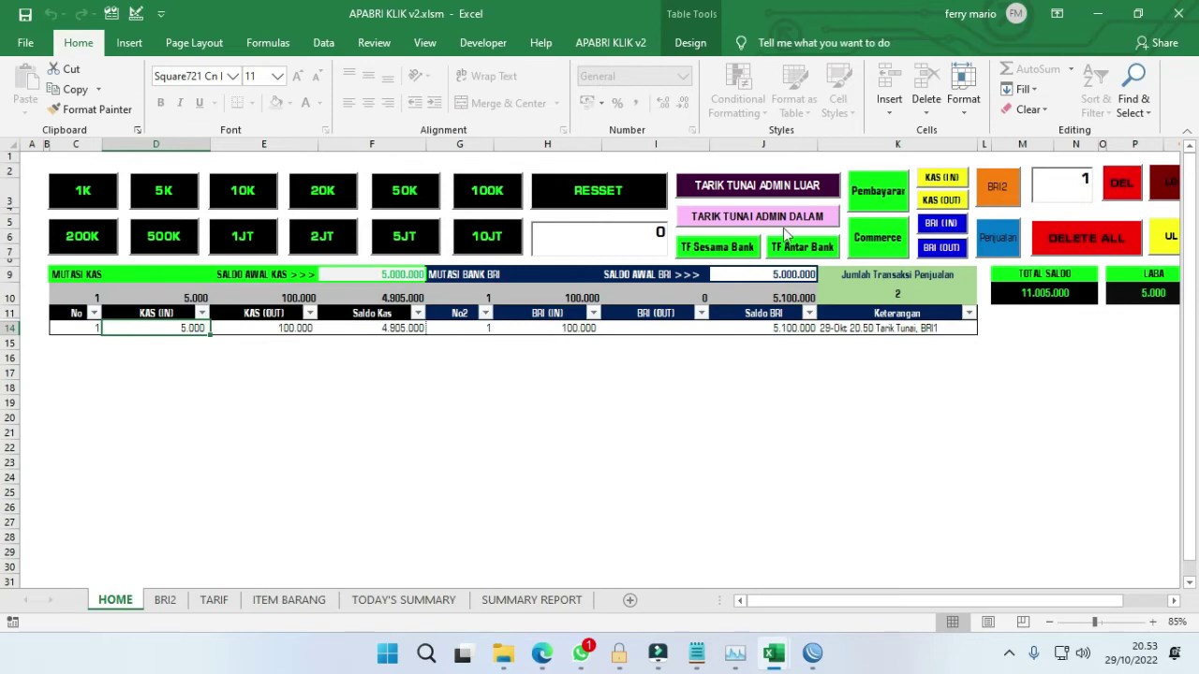
left_click(497, 201)
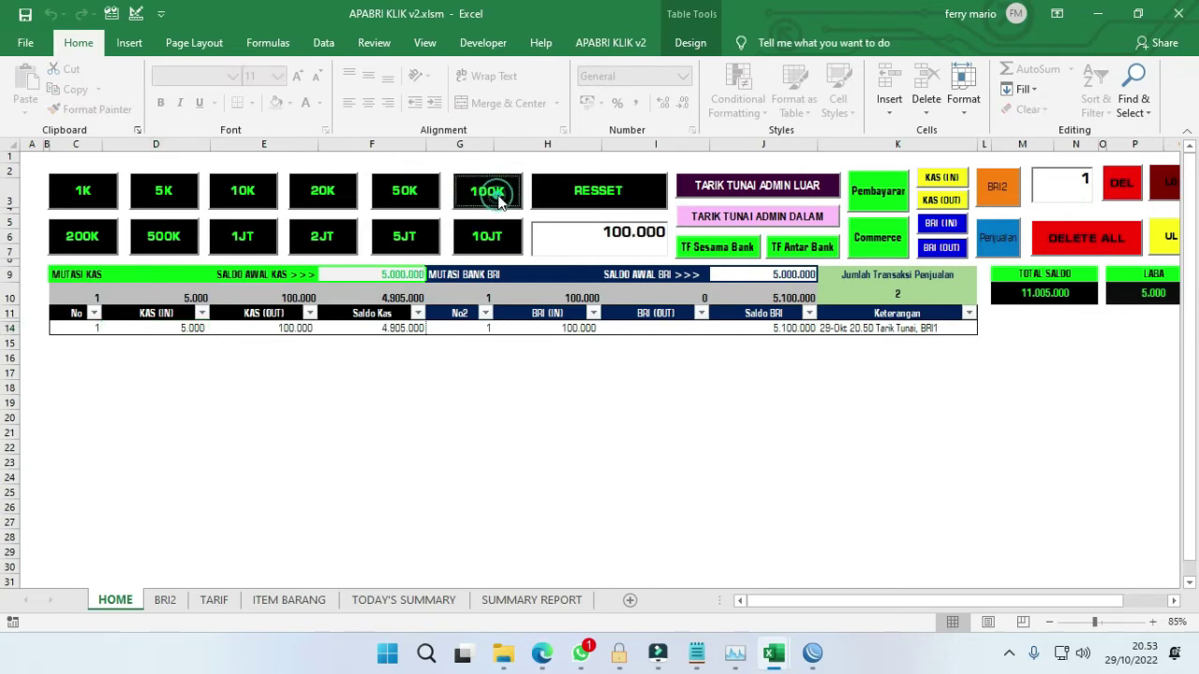
left_click(759, 217)
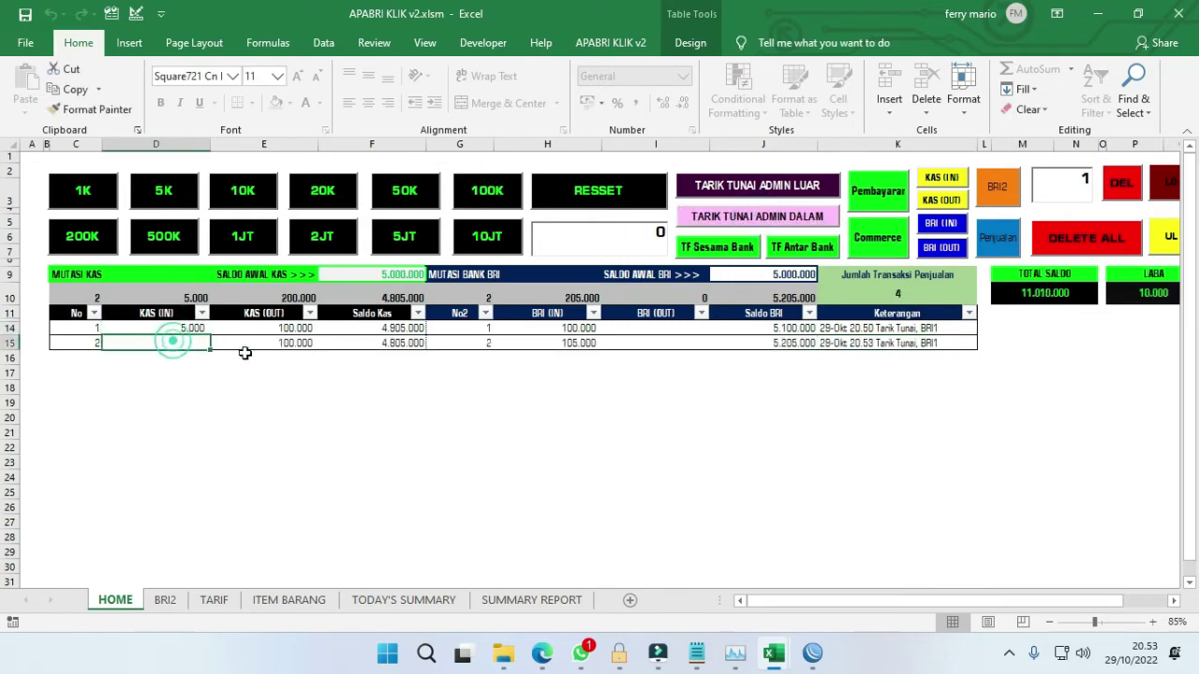
- Examine the KAS (OUT), Saldo Kas, BRI (IN) and Saldo BRI entries of the new withdrawal in row 15
left_click(290, 342)
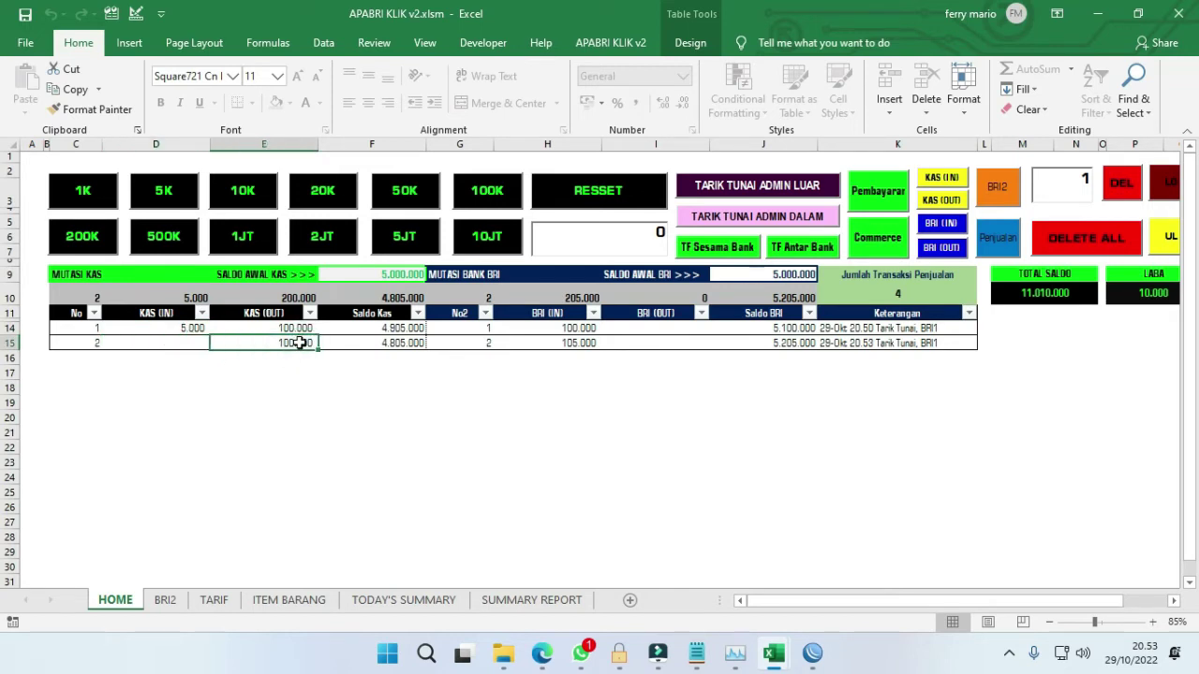
left_click(296, 342)
left_click(409, 343)
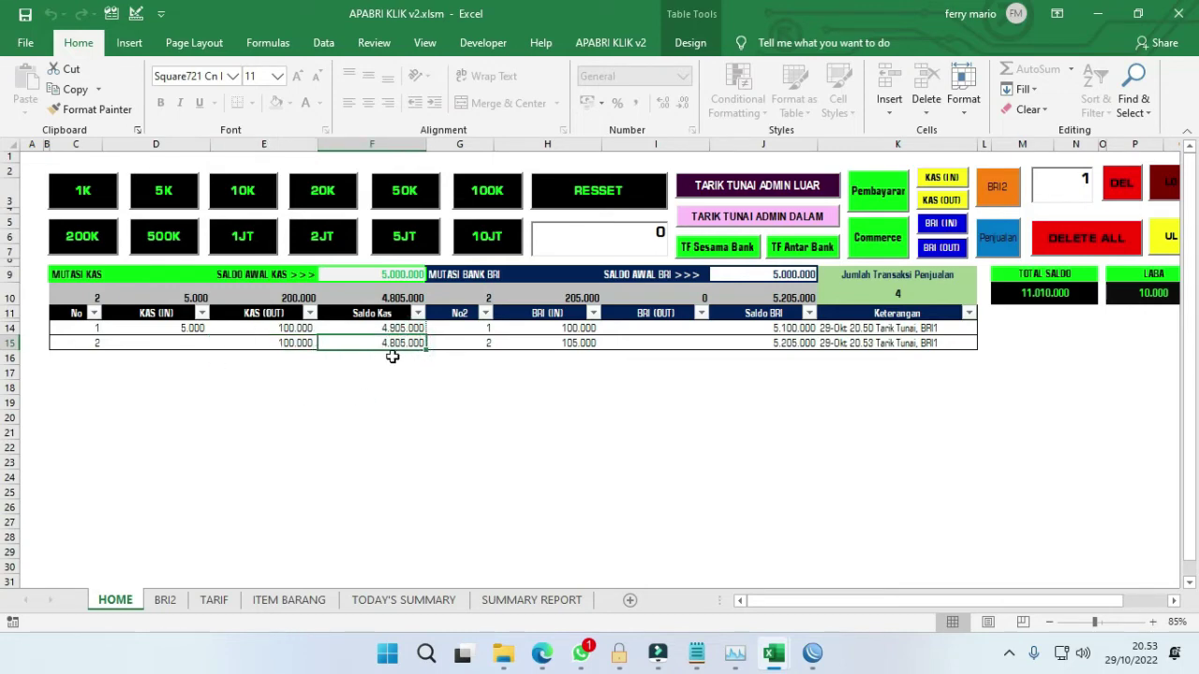
left_click(571, 343)
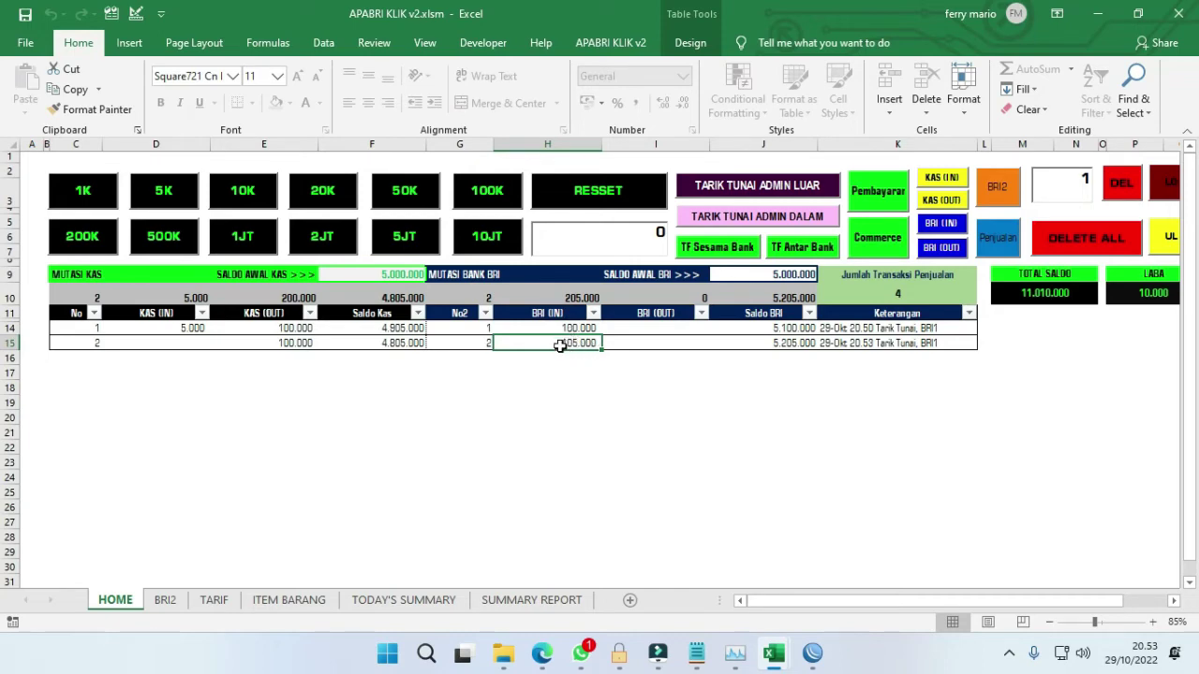
left_click(799, 342)
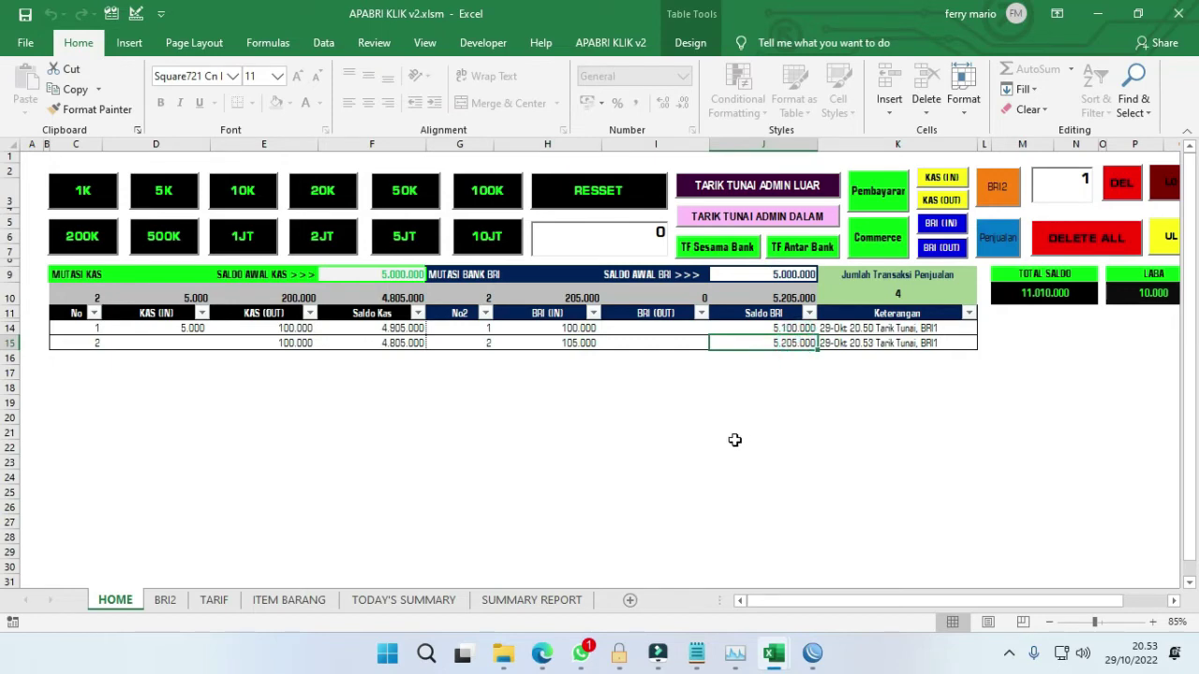
- Check the LABA figure and the opening balances for cash, BRI and the BRI2 sheet
left_click(1151, 294)
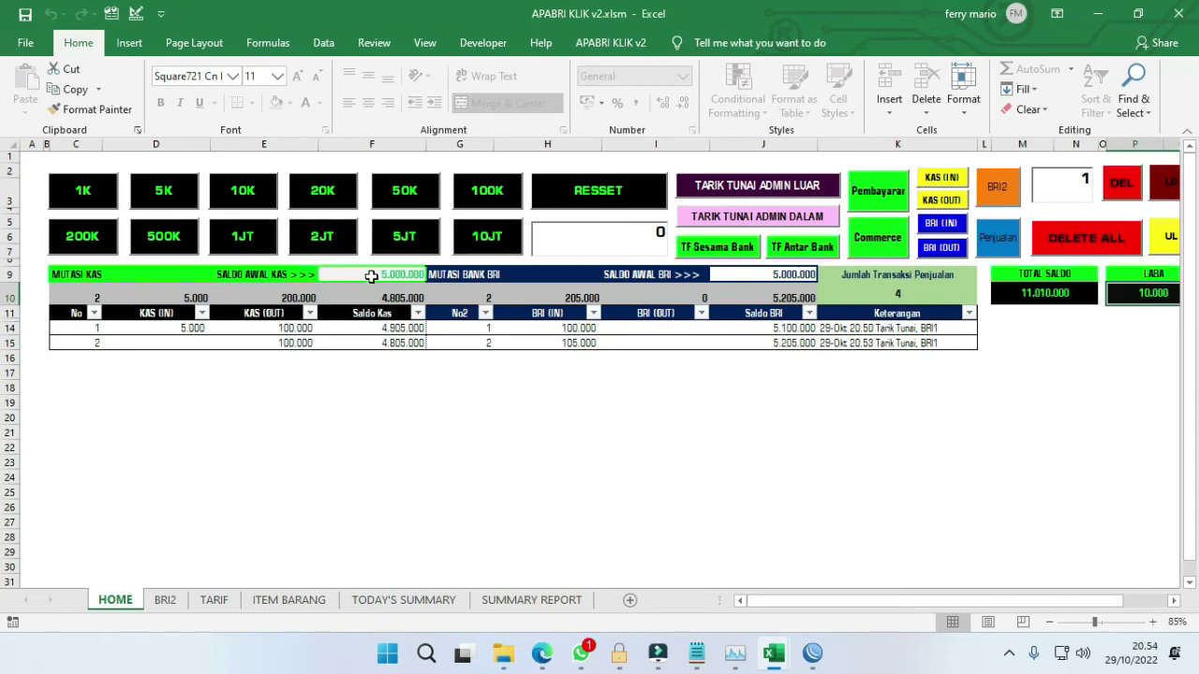
left_click(371, 275)
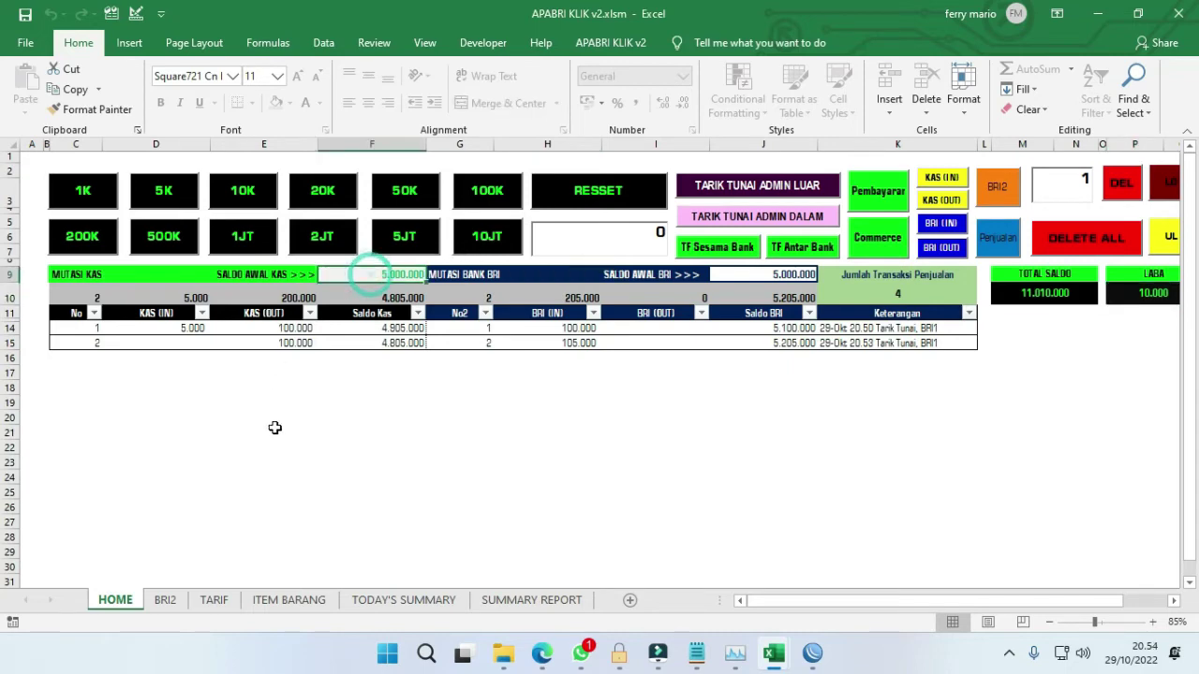
left_click(777, 274)
left_click(166, 601)
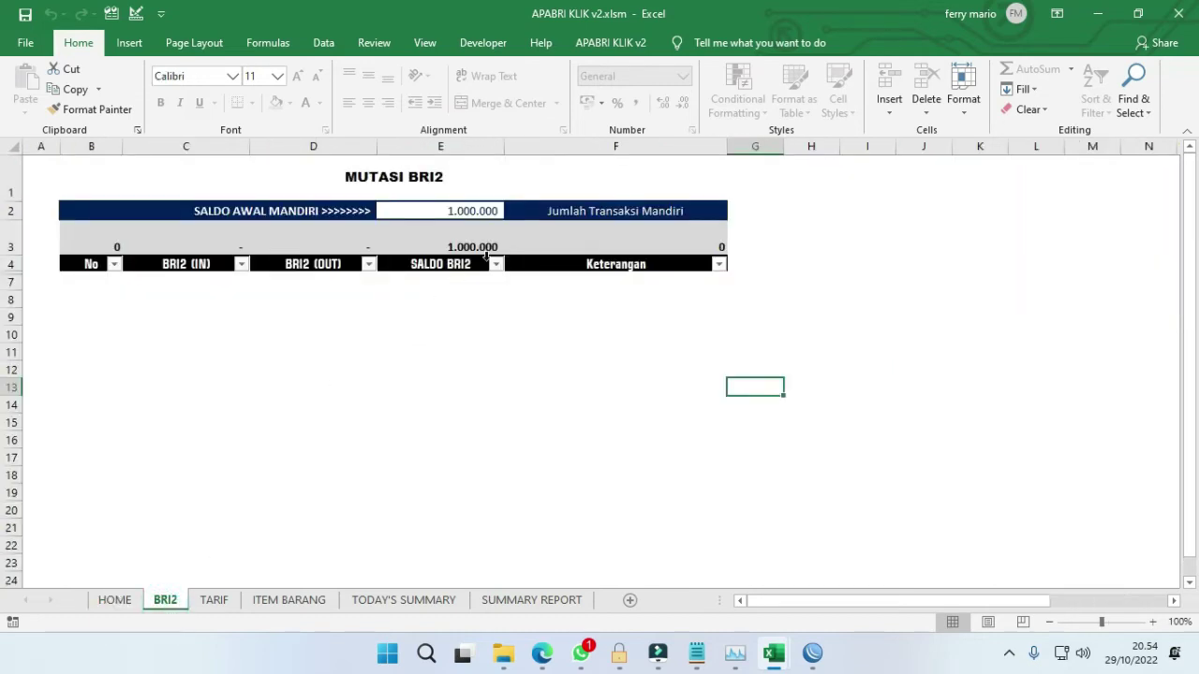
left_click(478, 208)
- Return to the HOME sheet and record a 100.000 transfer as TF Sesama Bank
left_click(117, 599)
left_click(660, 431)
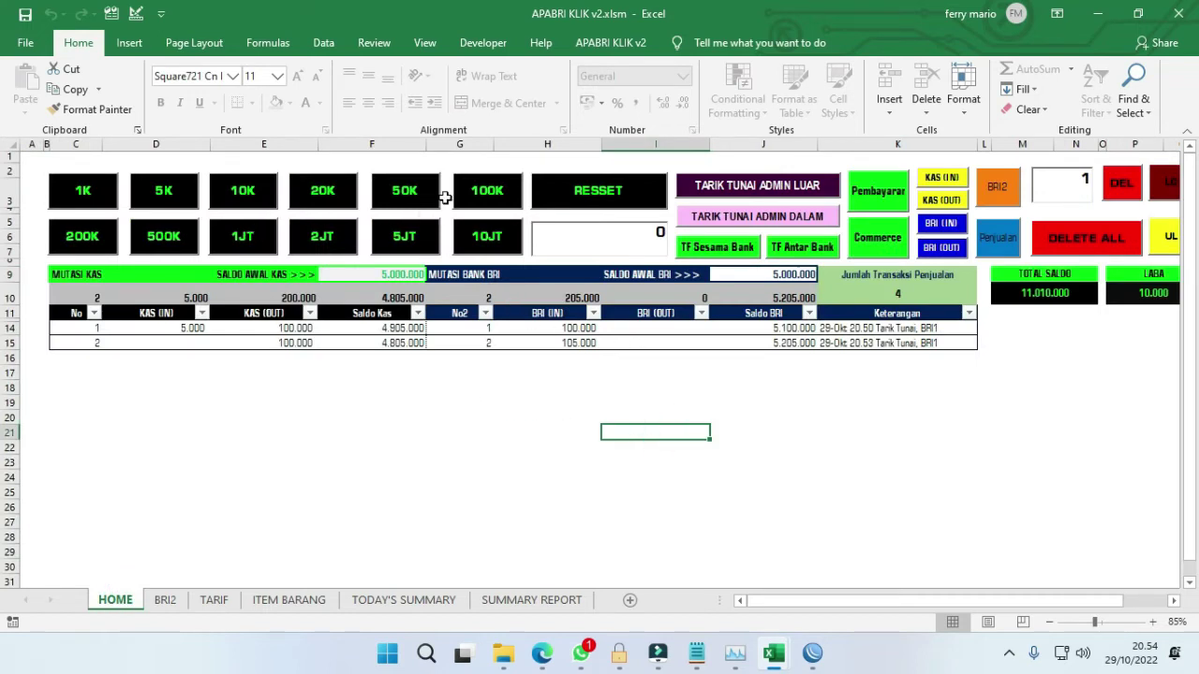
left_click(487, 199)
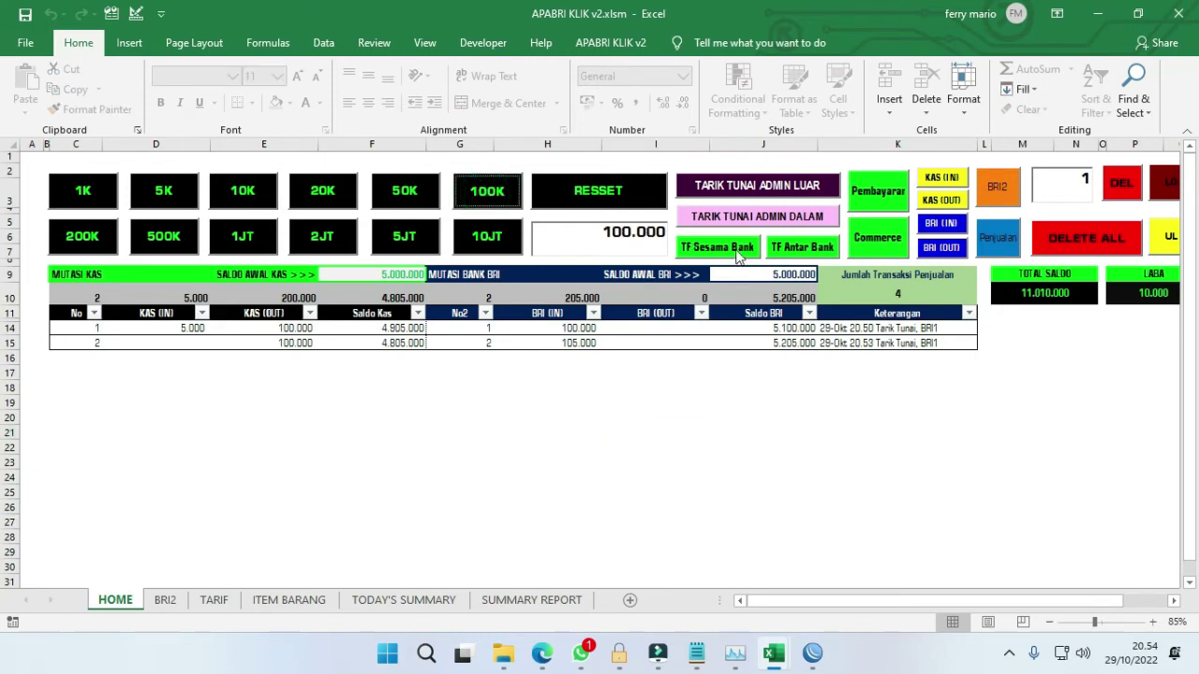
left_click(739, 248)
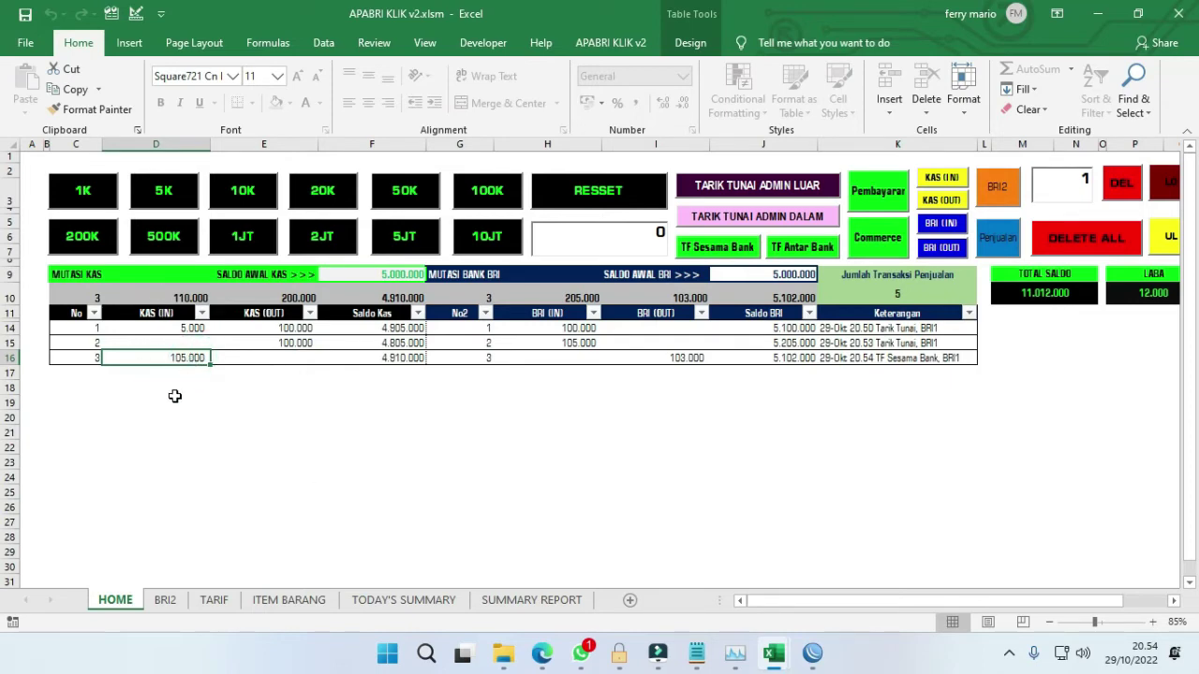
- Check the BRI (OUT) entry of the transfer in row 16 and record a 100.000 TF Antar Bank transfer
left_click(665, 358)
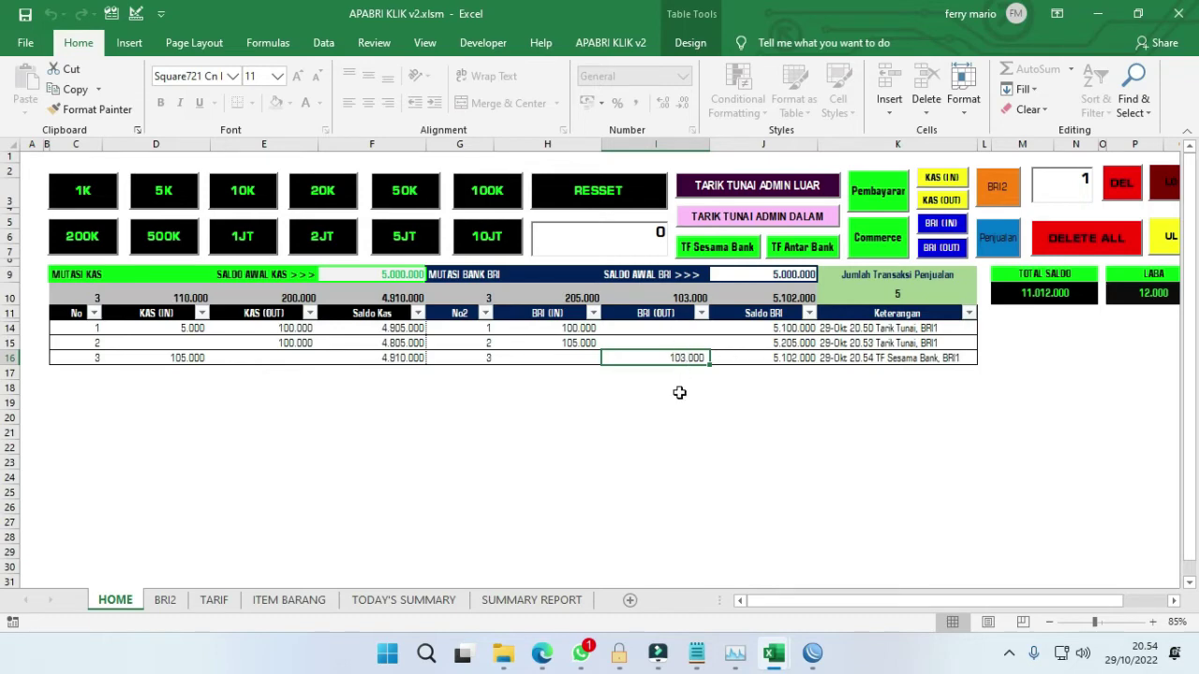
left_click(794, 249)
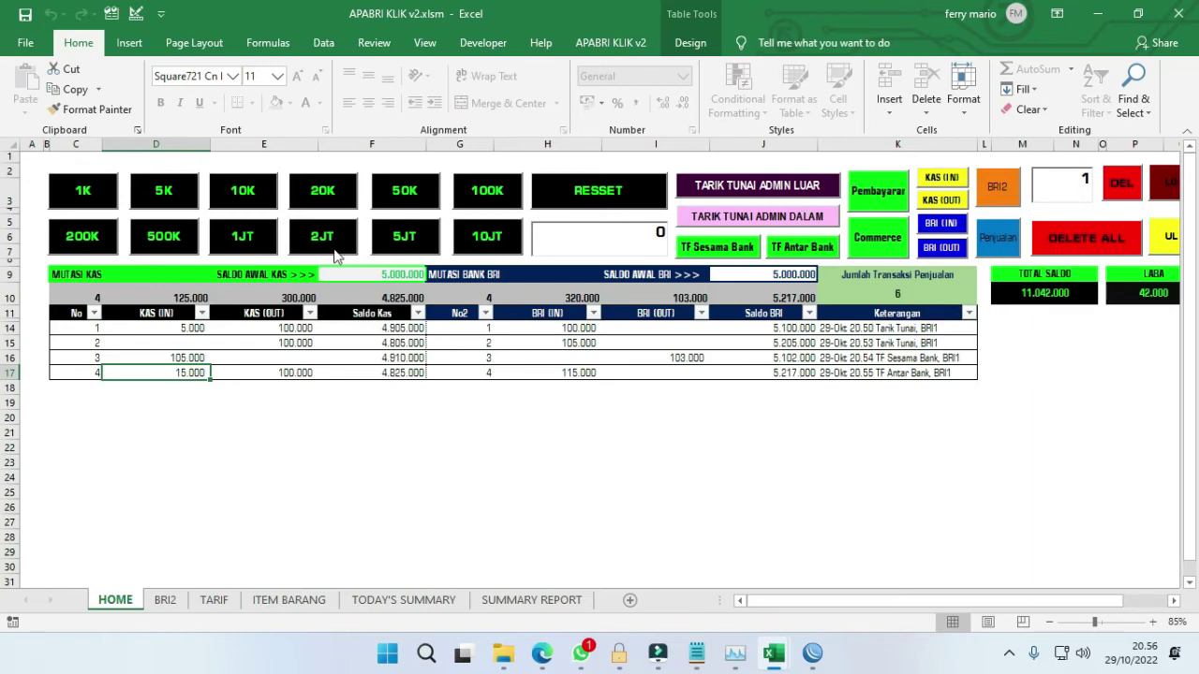
- Build the amount 1.200.000 from the 1JT and 200K denominations and record it as a Pembayaran transaction
left_click(250, 235)
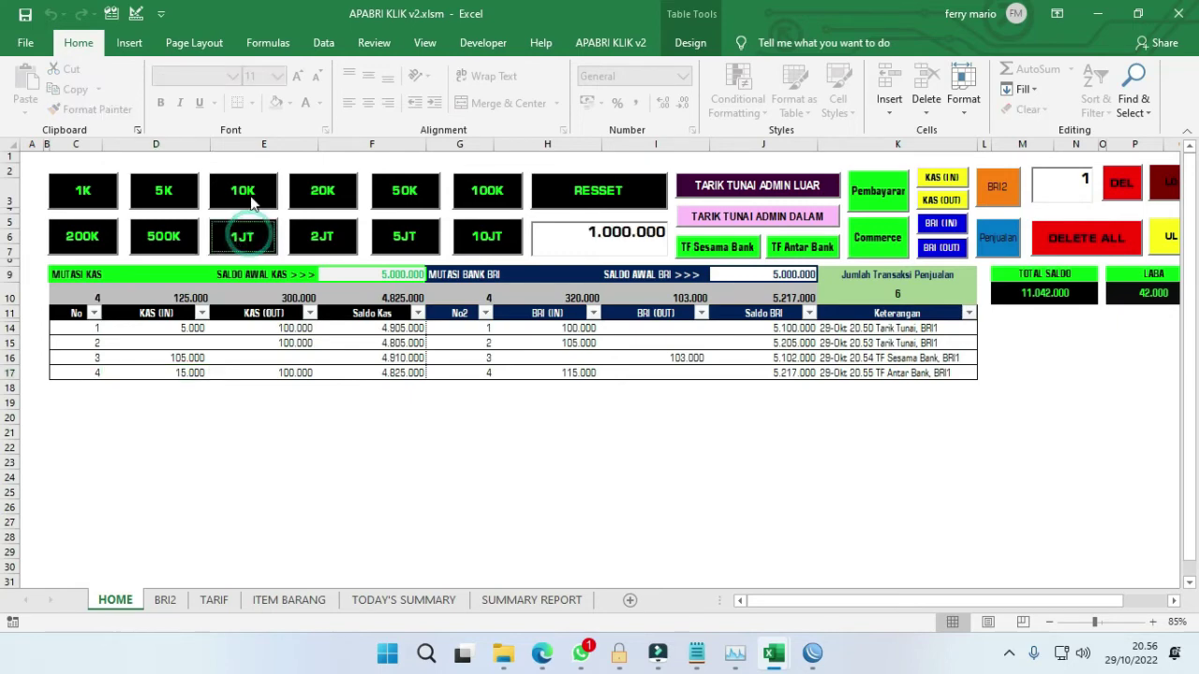
left_click(110, 242)
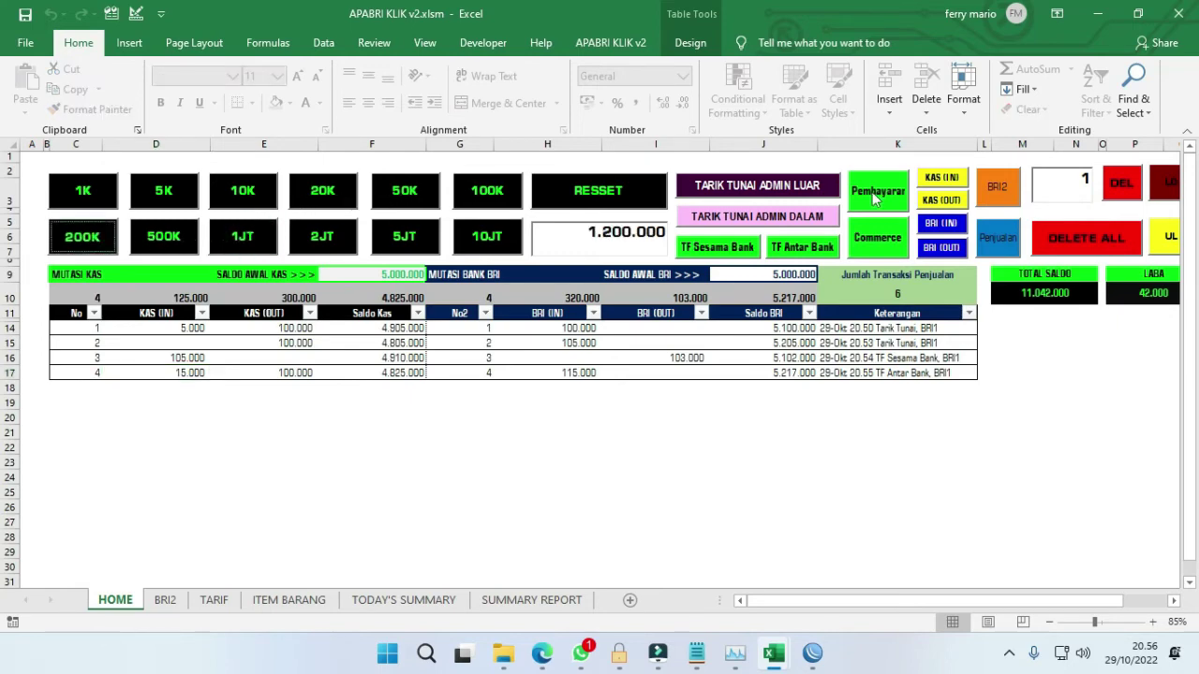
left_click(875, 199)
- Compare the KAS (IN) and BRI (OUT) entries of the payment in row 18 with the PEMBAYARAN VIA BRI tariff
left_click(185, 387)
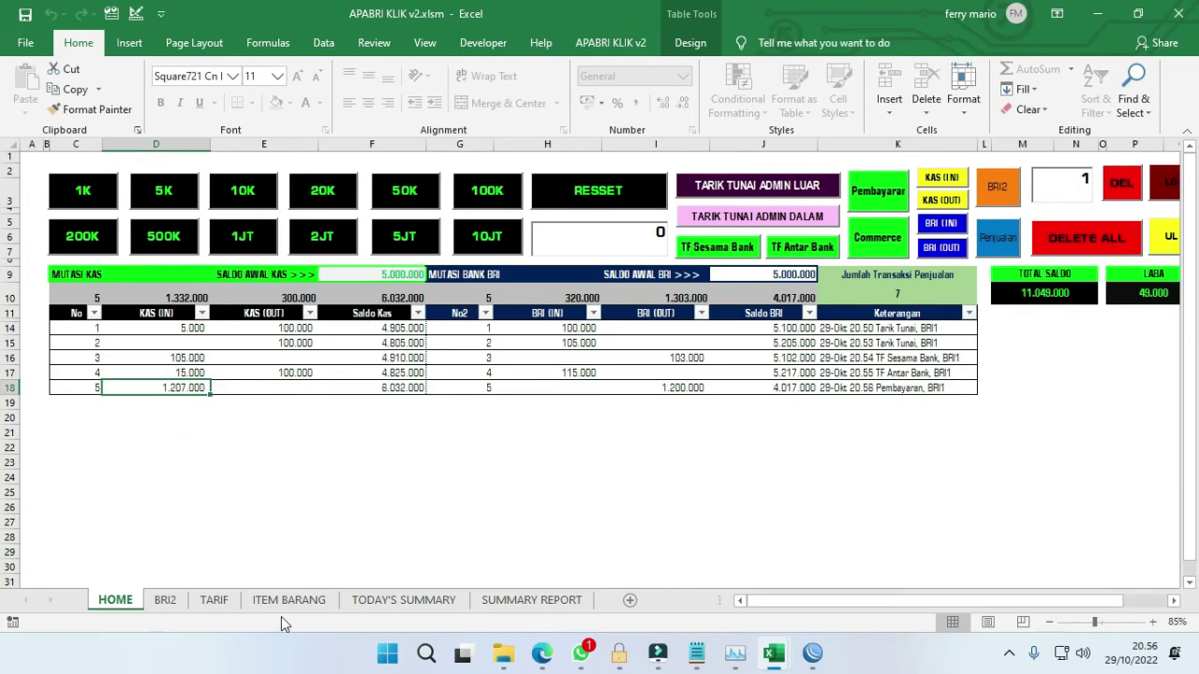
left_click(212, 600)
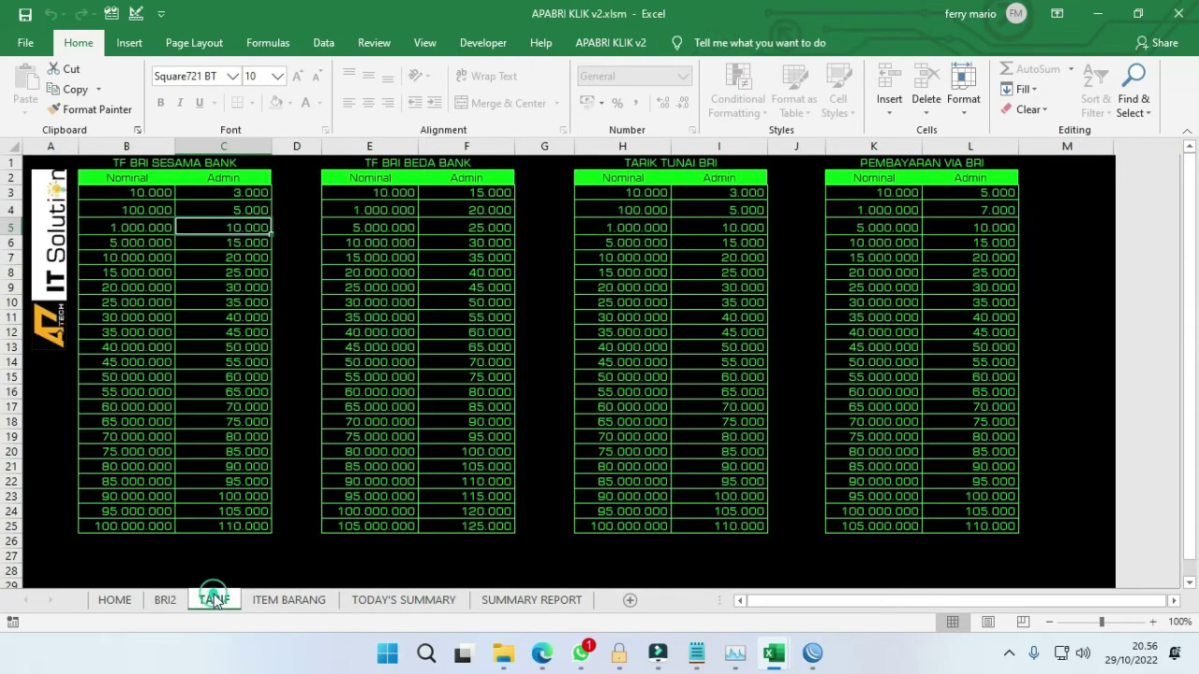
left_click(882, 212)
left_click(992, 210)
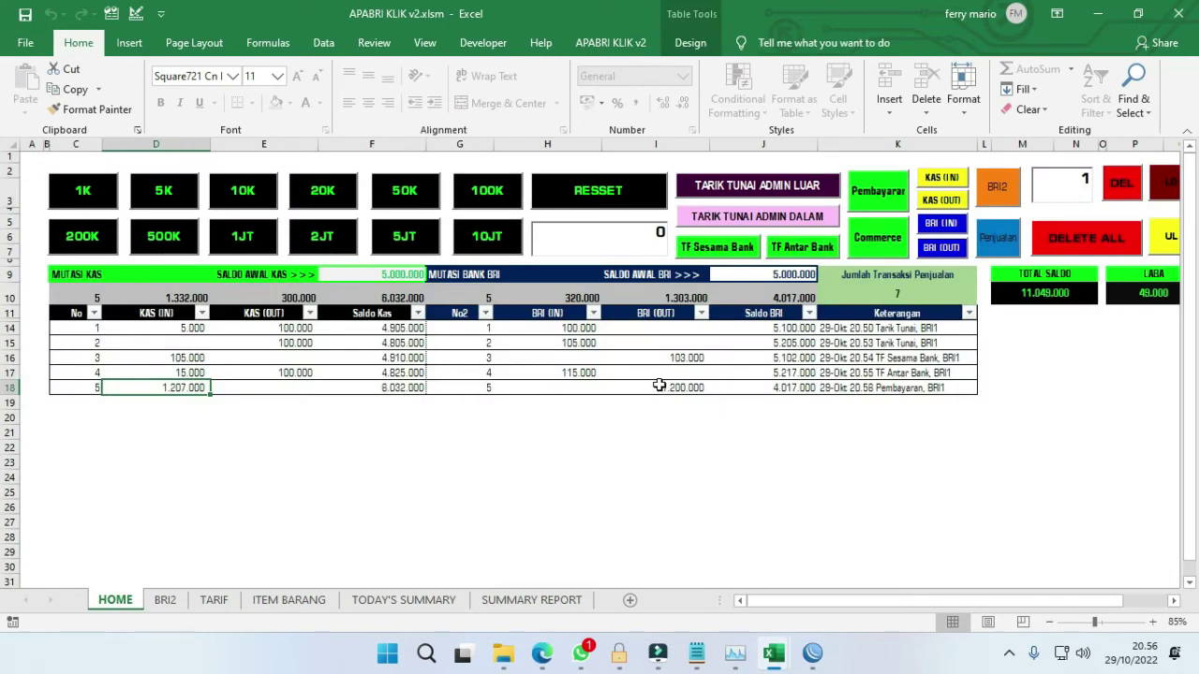
left_click(668, 387)
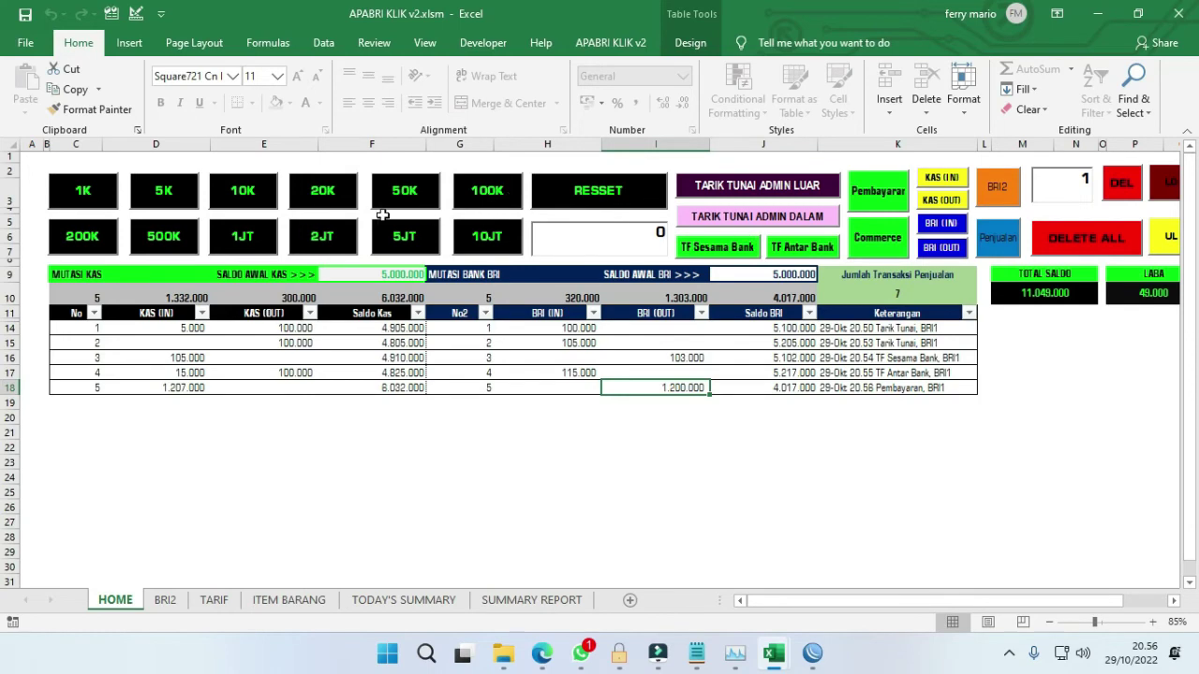
- Open the PENJUALAN & PEMBELIAN form and view its Pembelian page before returning to Penjualan
left_click(1001, 245)
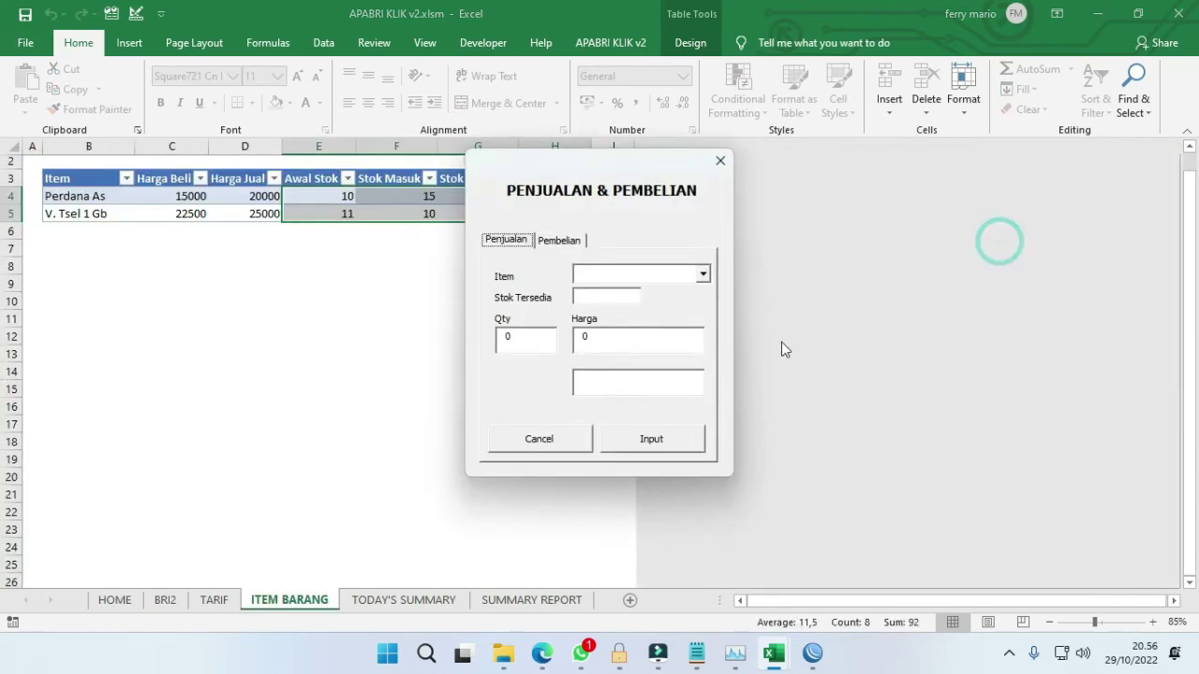
left_click(558, 243)
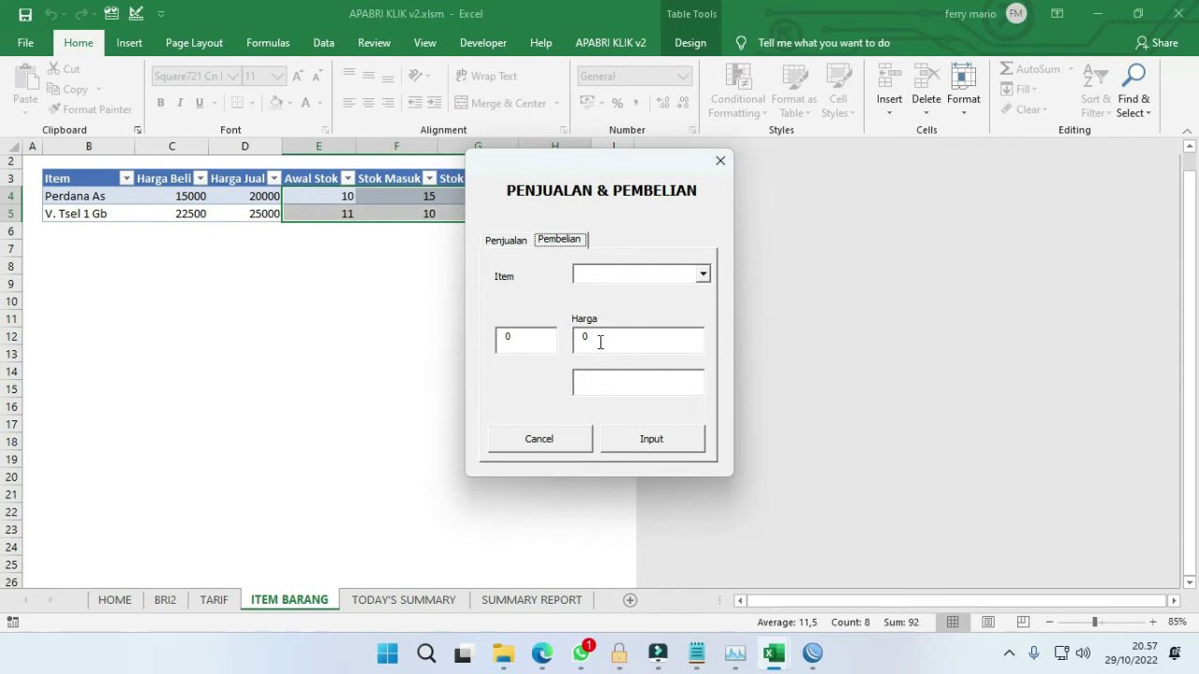
left_click(513, 242)
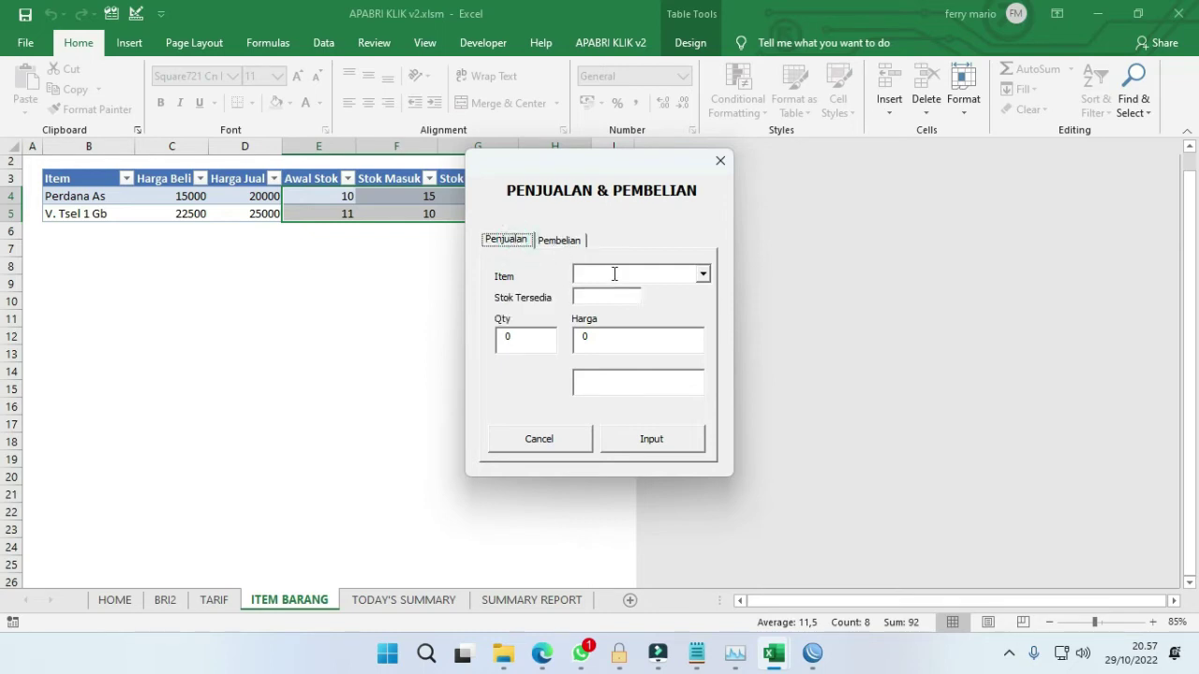
- Record a sale of the item Perdana As with quantity 2 and close the sales form
left_click(702, 274)
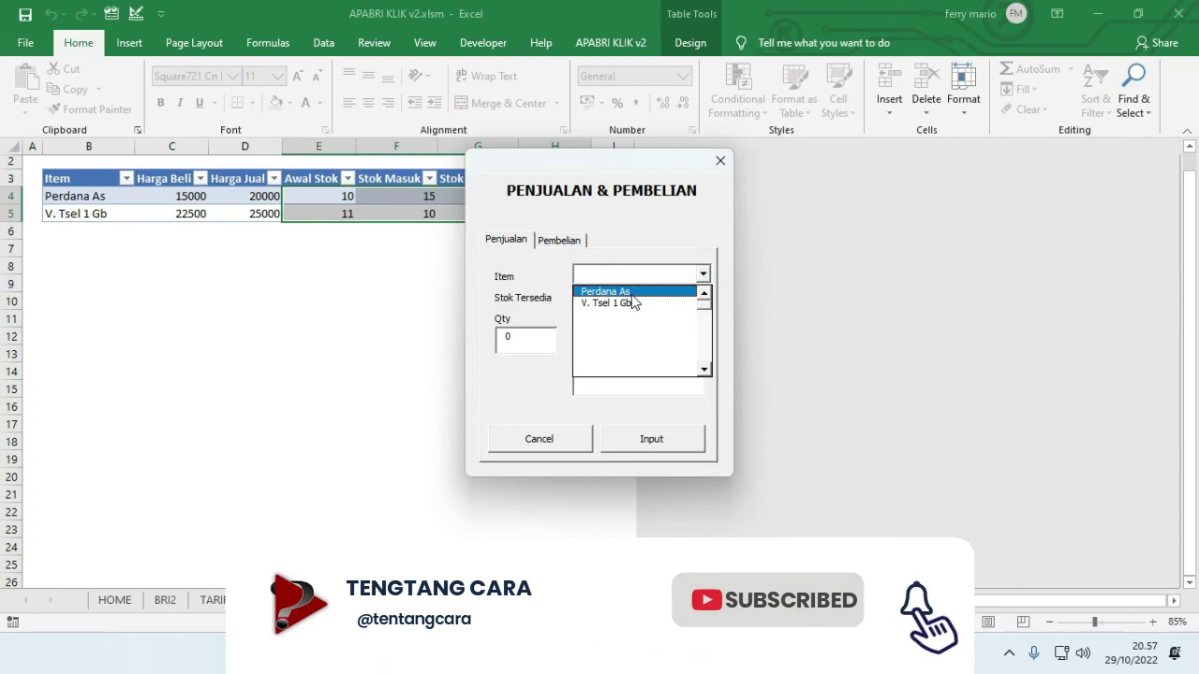
left_click(630, 293)
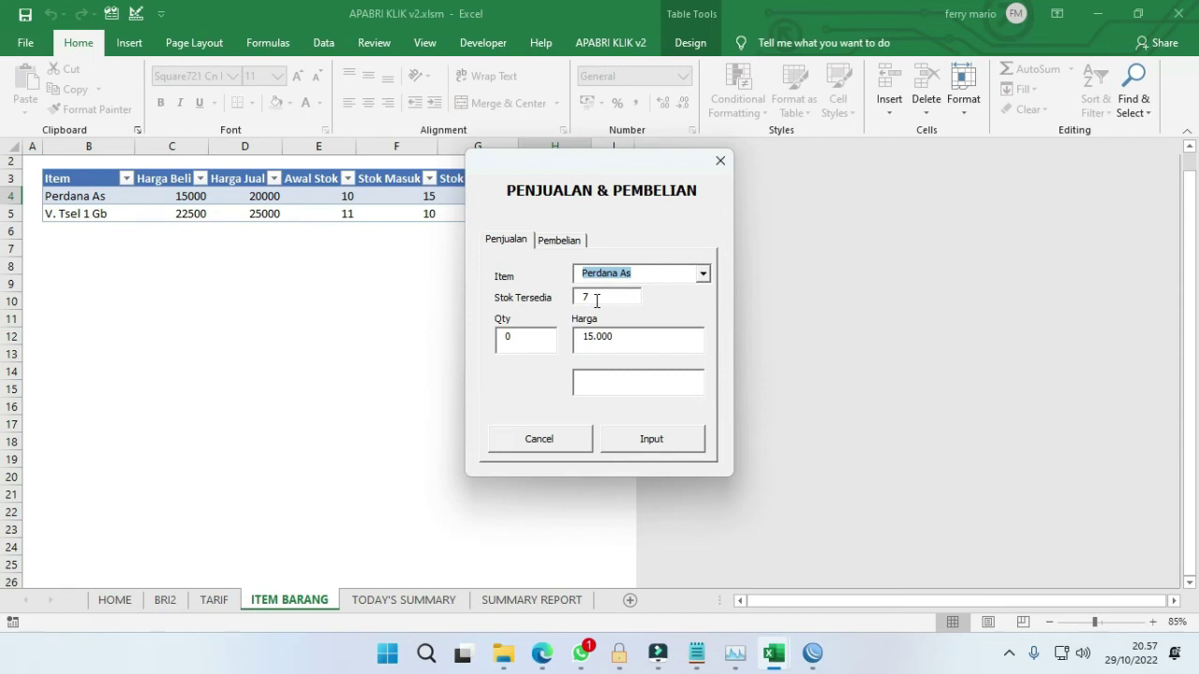
double_click(520, 334)
type("1")
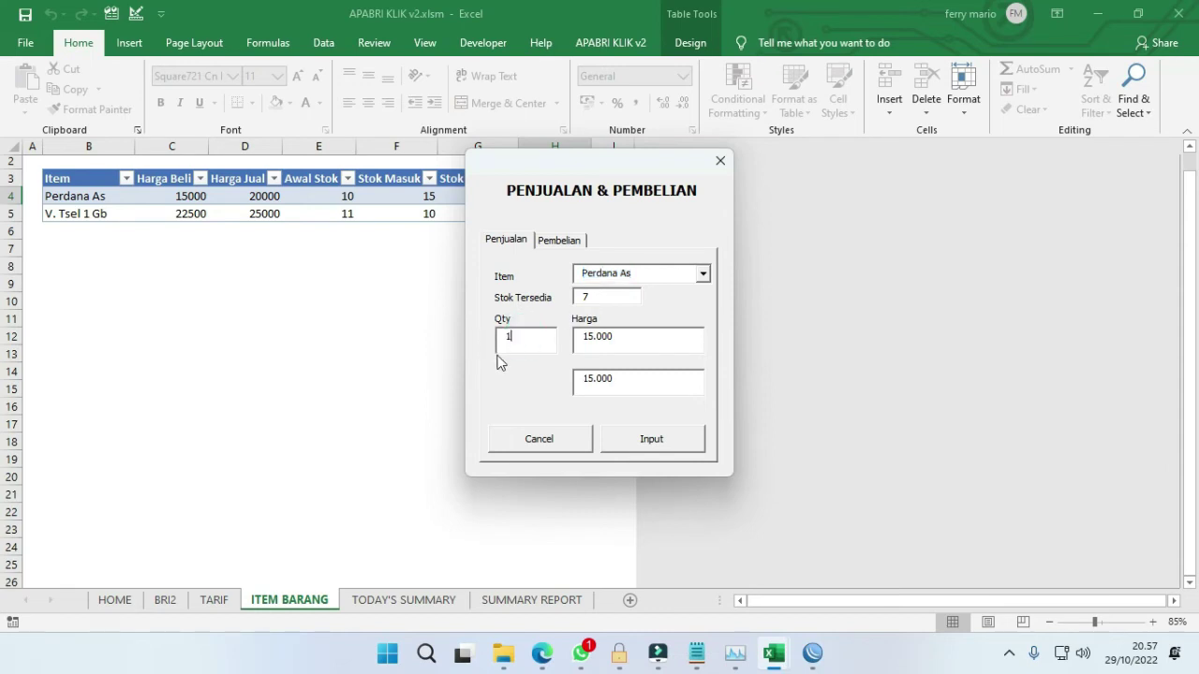
double_click(522, 340)
type("2")
left_click(638, 439)
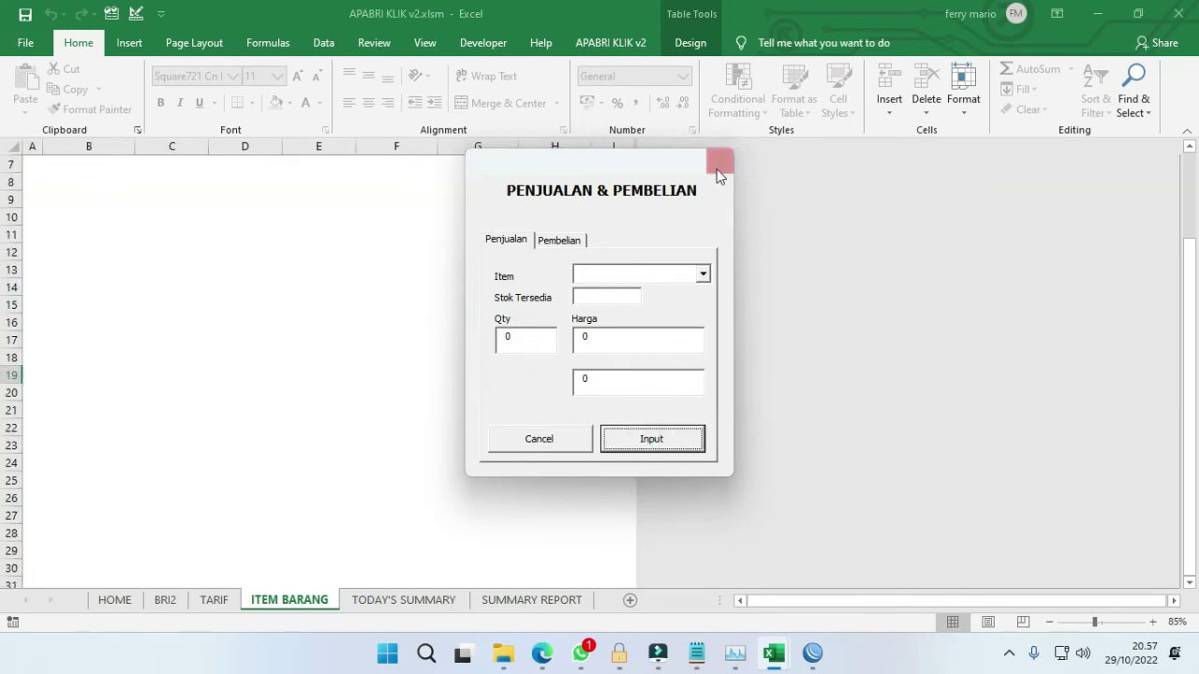
left_click(722, 164)
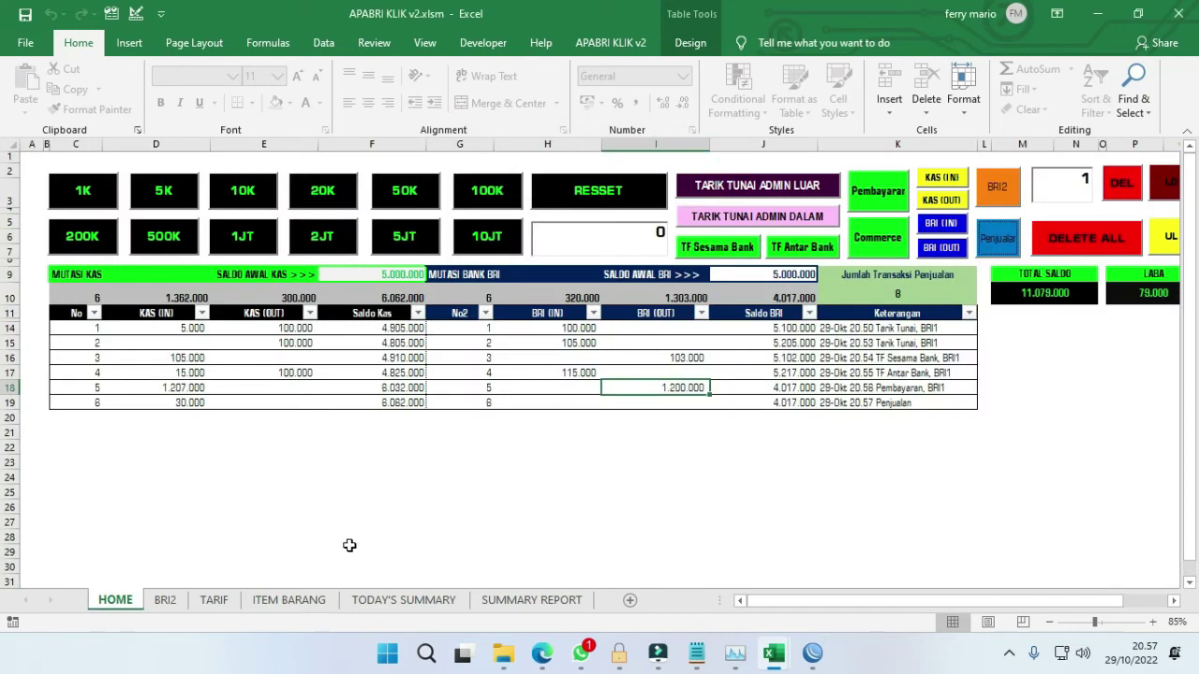
- Examine the KAS (IN) and Keterangan entries of the recorded sale in row 19
left_click(169, 404)
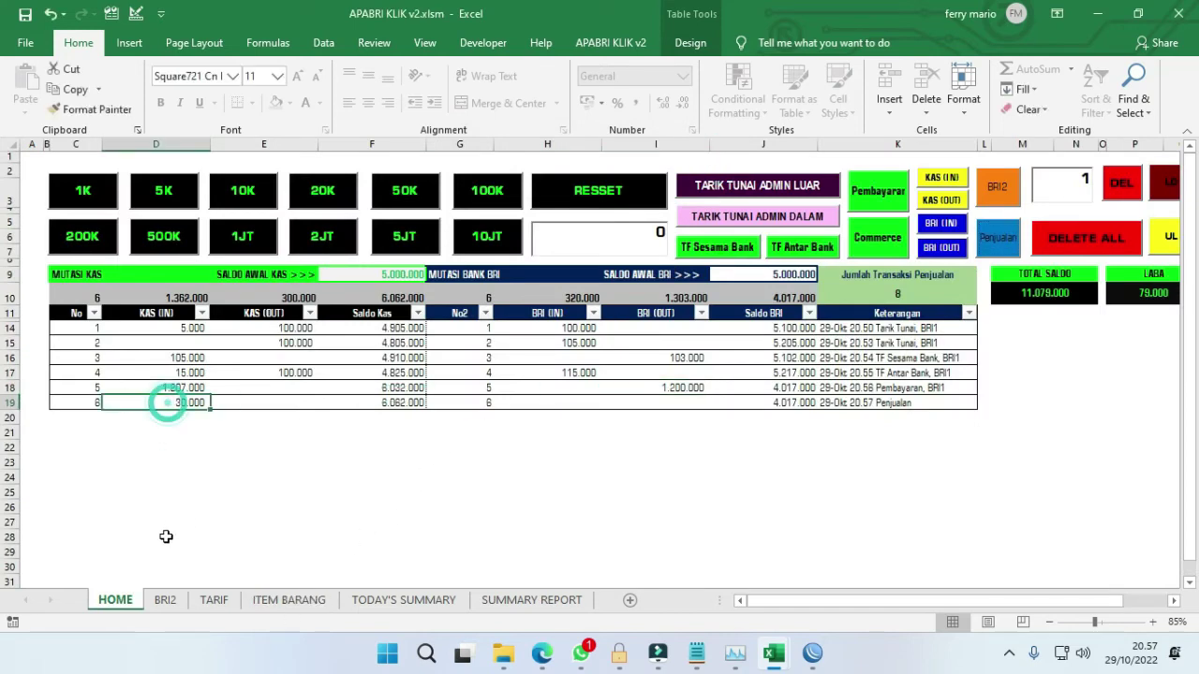
left_click(923, 402)
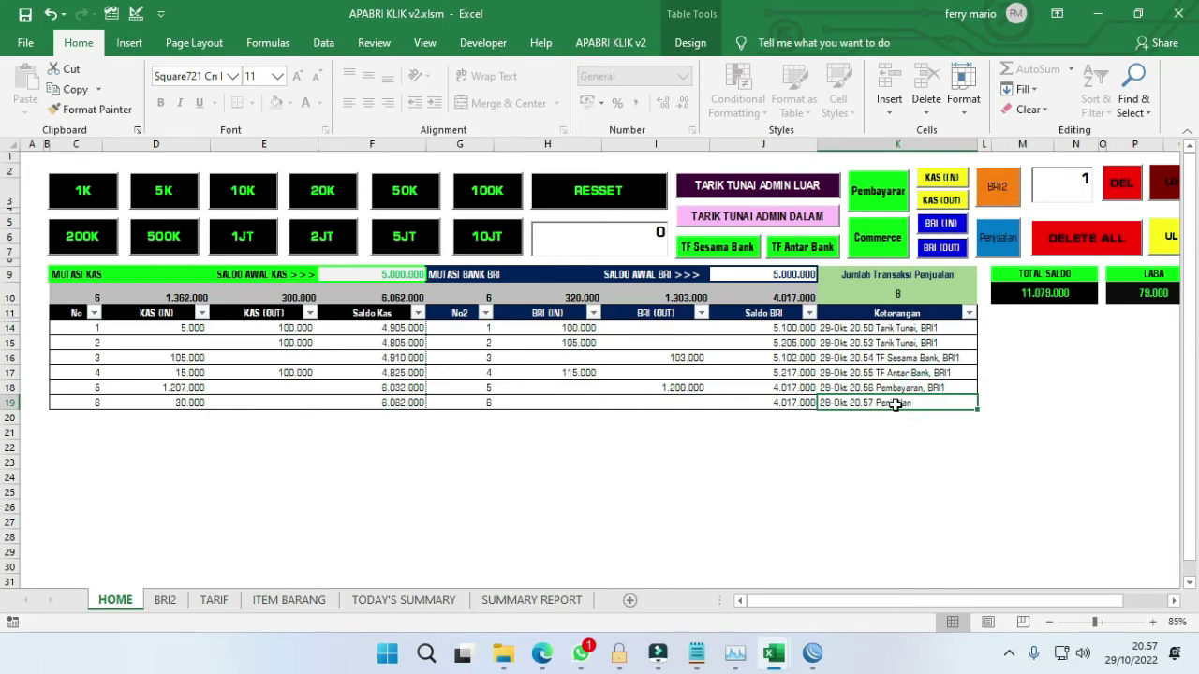
- Record a purchase (Pembelian) of the item V. Tsel 1 Gb with quantity 5
left_click(995, 243)
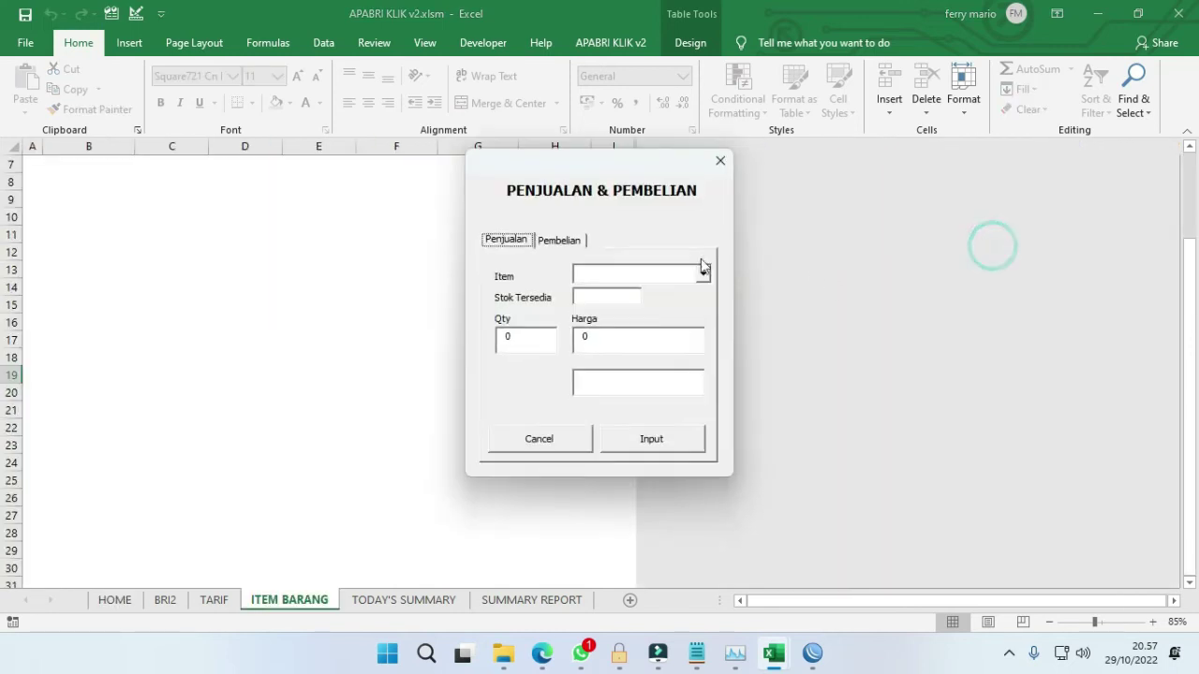
left_click(560, 239)
left_click(702, 275)
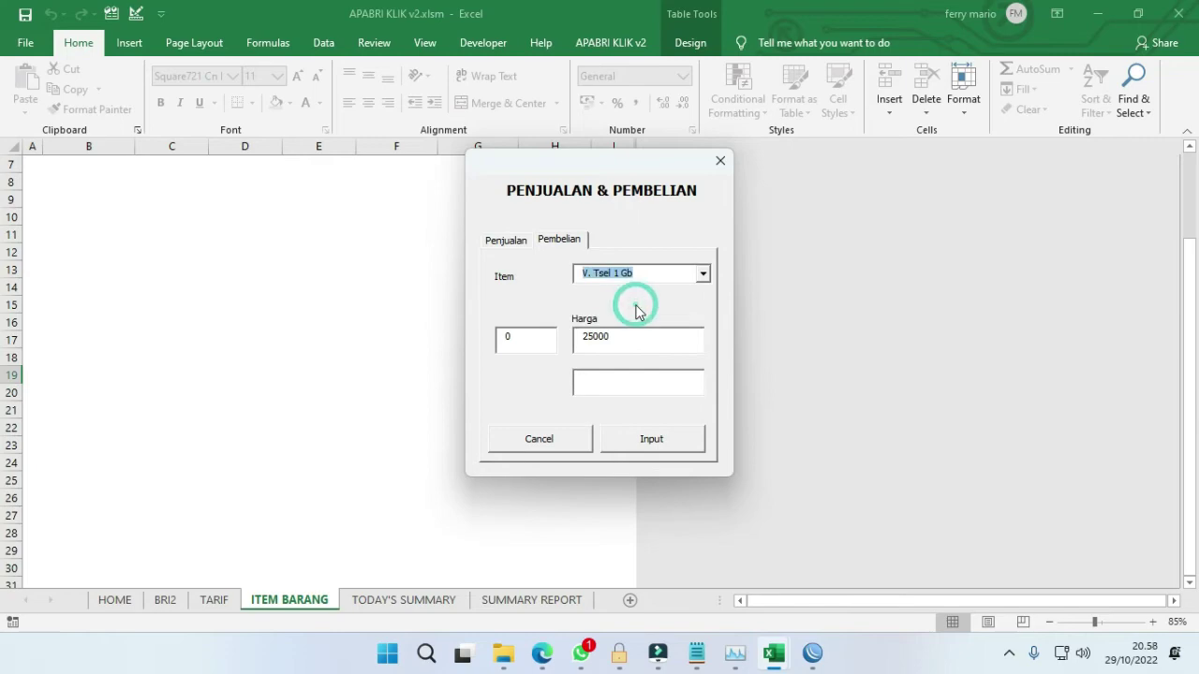
left_click(526, 338)
type("5")
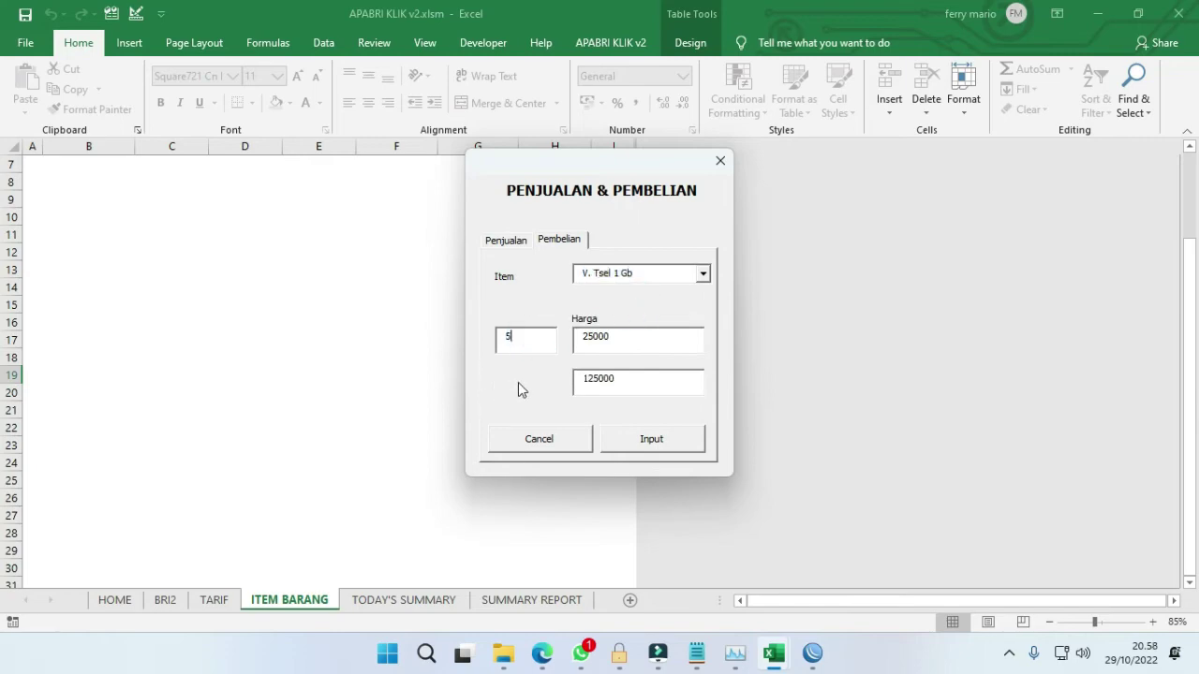
left_click(650, 439)
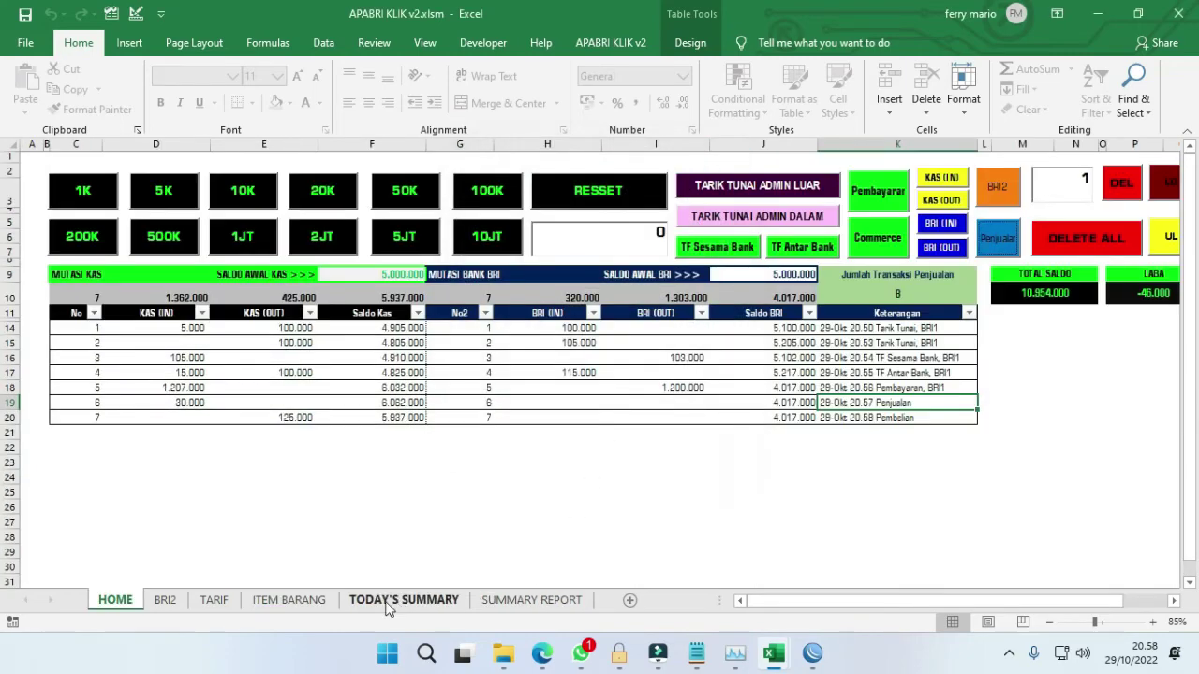
- Check the Sisa Stok values of both items on the ITEM BARANG sheet
left_click(264, 602)
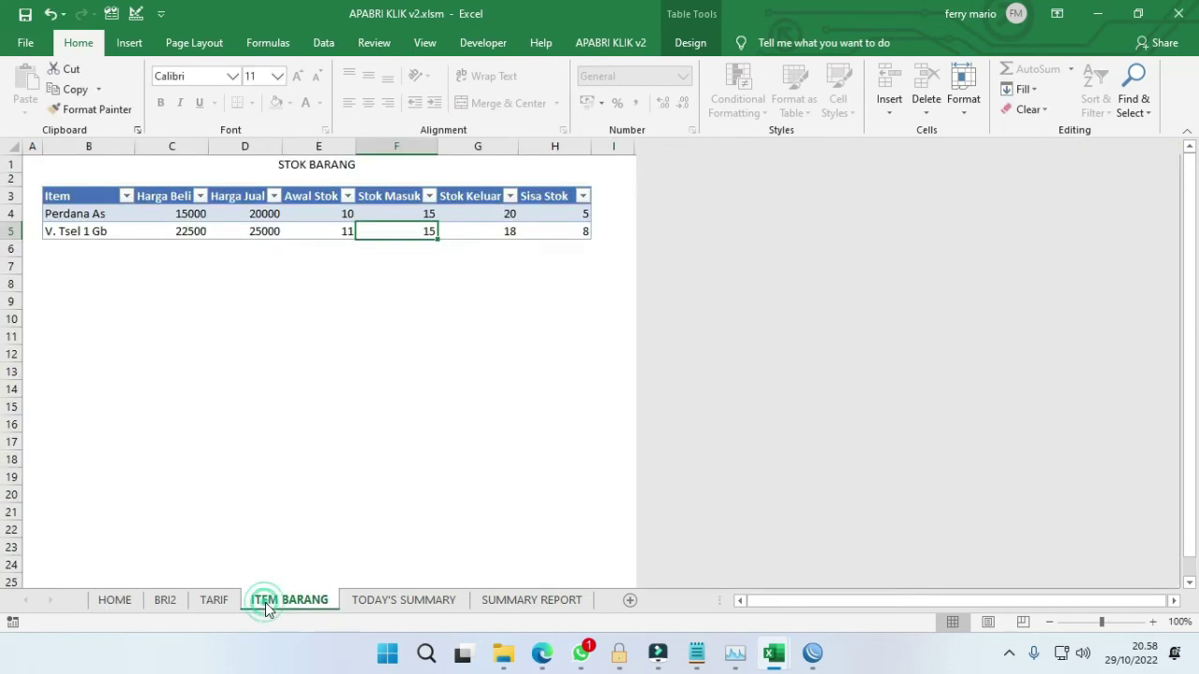
left_click_drag(578, 212, 571, 229)
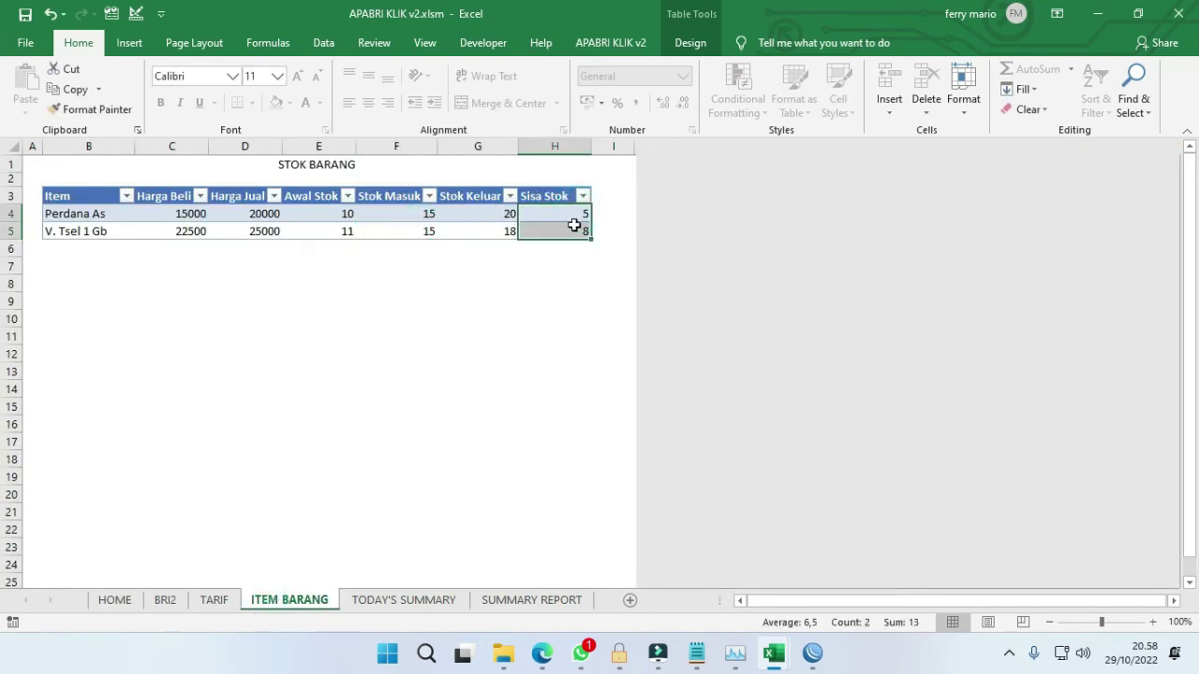
left_click(571, 231)
left_click(572, 216)
left_click(572, 215)
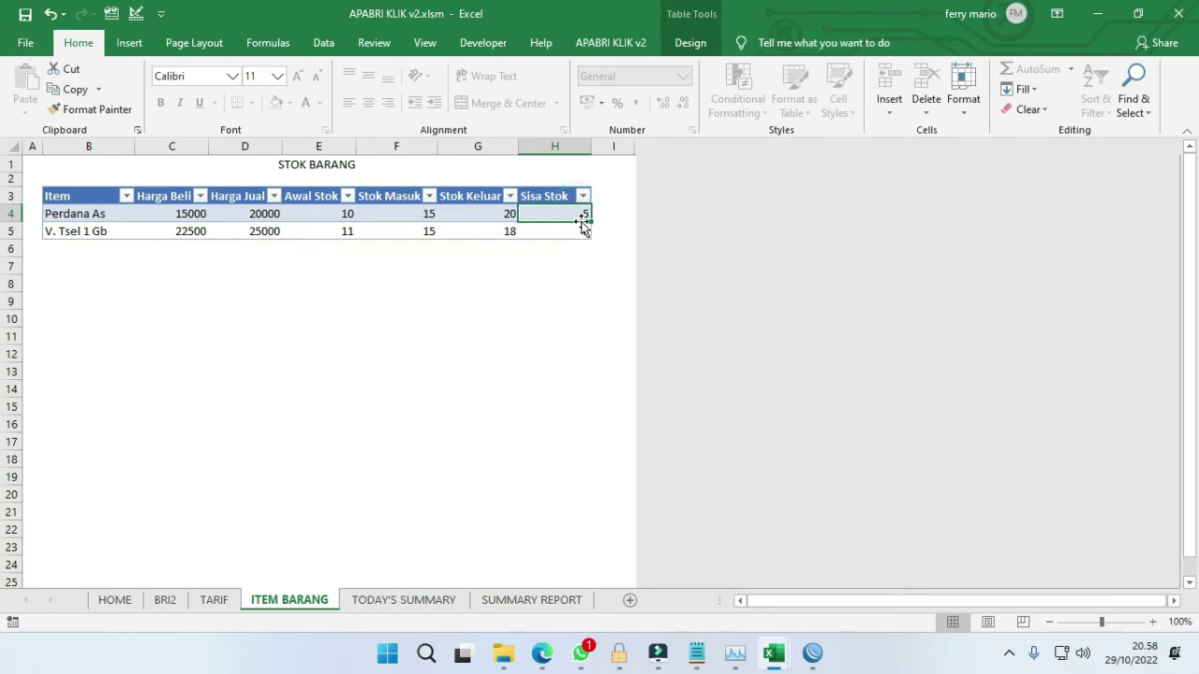
- Record a purchase (Pembelian) of the item Perdana As with quantity 5 from the HOME sheet's form
left_click(136, 607)
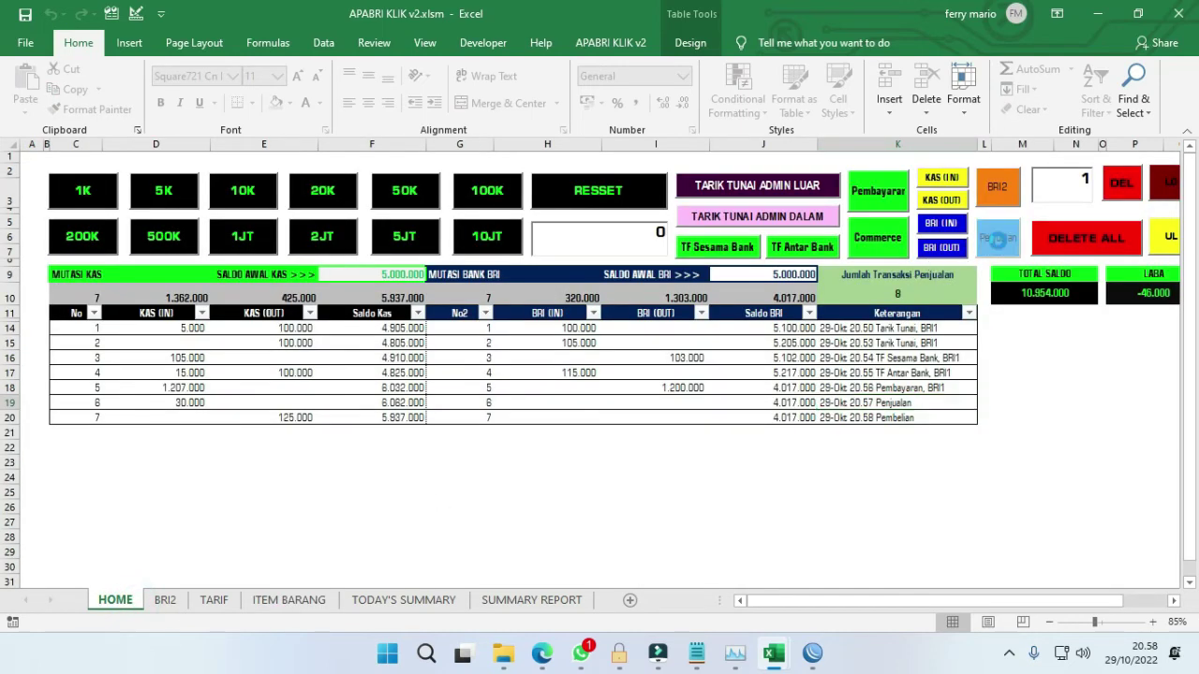
left_click(998, 238)
left_click(560, 240)
left_click(703, 273)
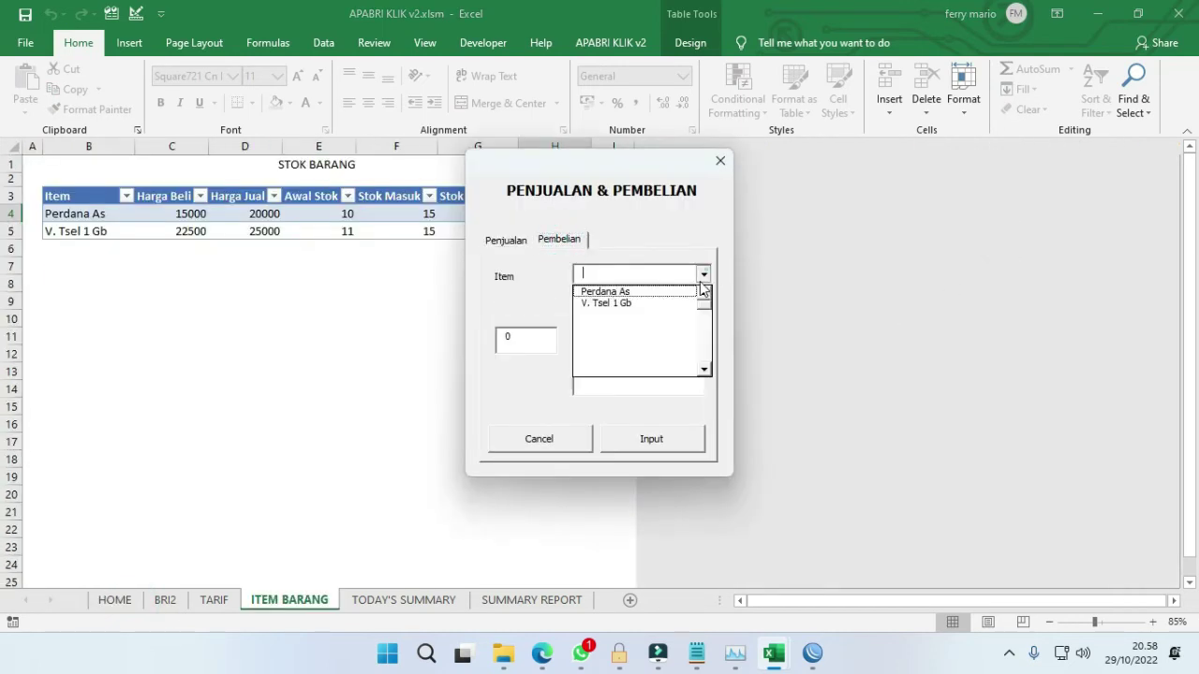
left_click(647, 291)
left_click(520, 337)
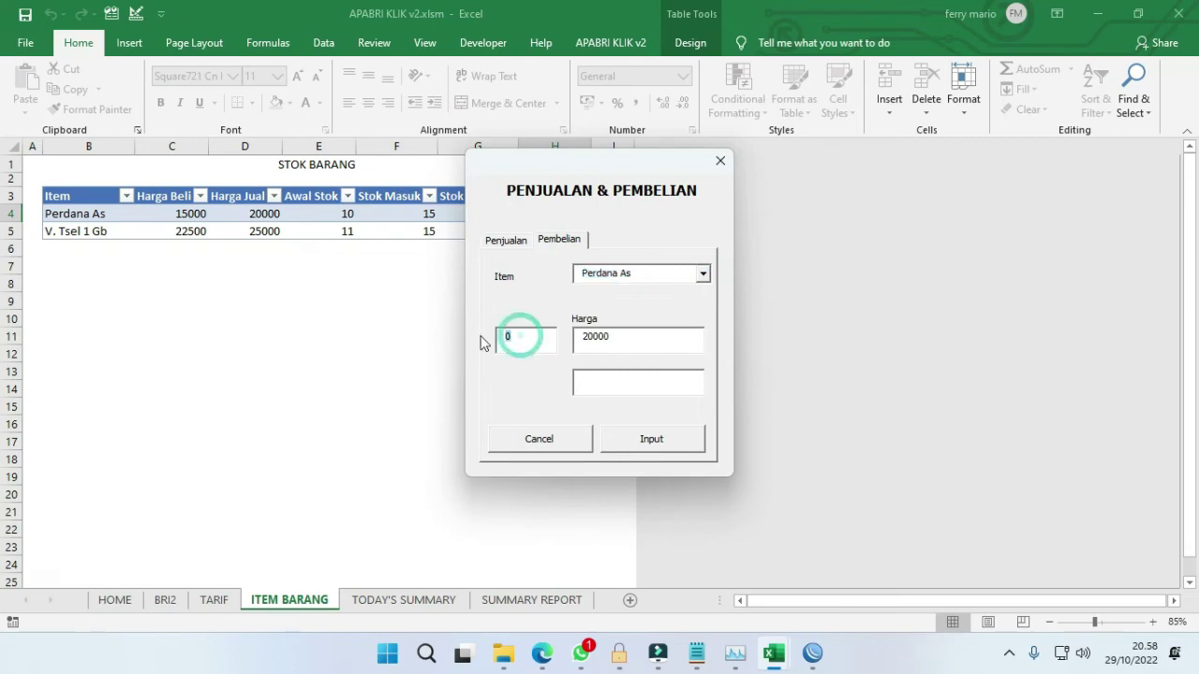
type("5")
left_click(642, 442)
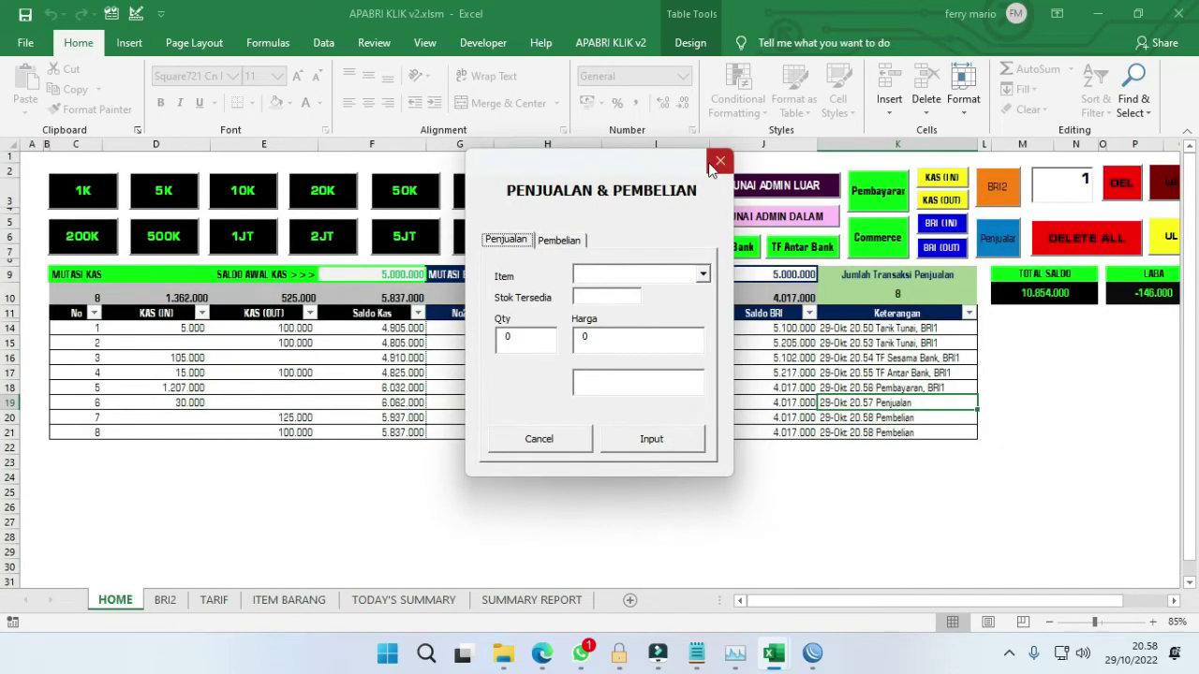
- Check the remaining stock of Perdana As on ITEM BARANG and its purchase's KAS (OUT) entry in row 21 of HOME
left_click(290, 601)
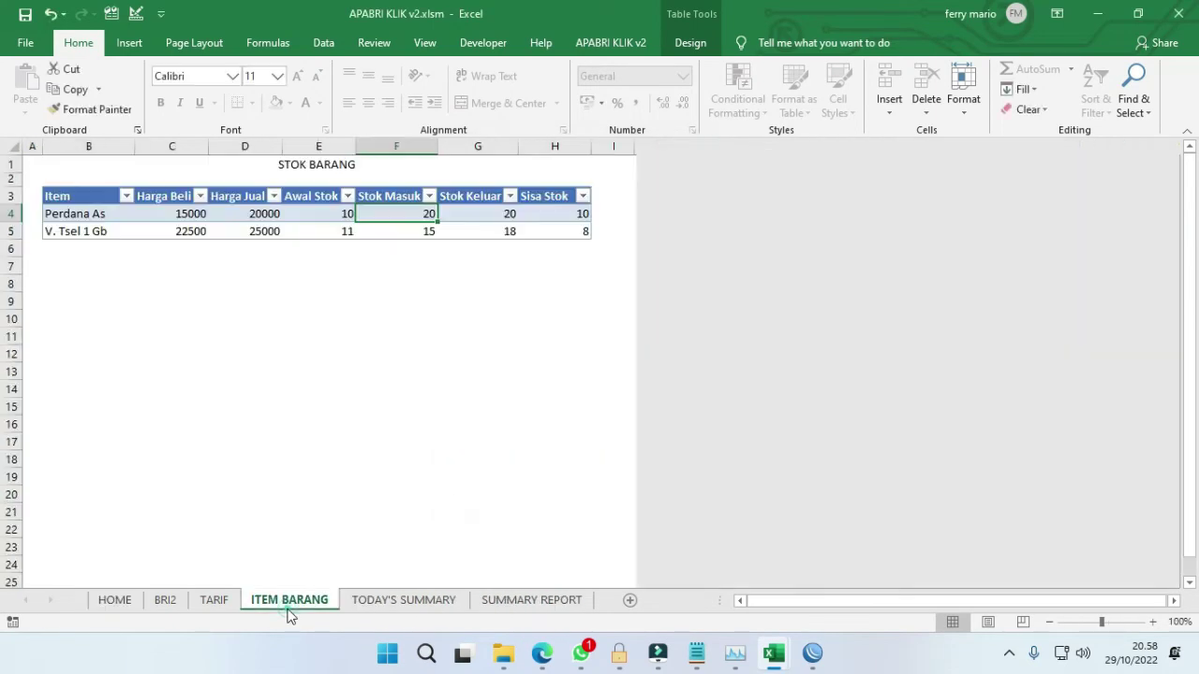
left_click(566, 212)
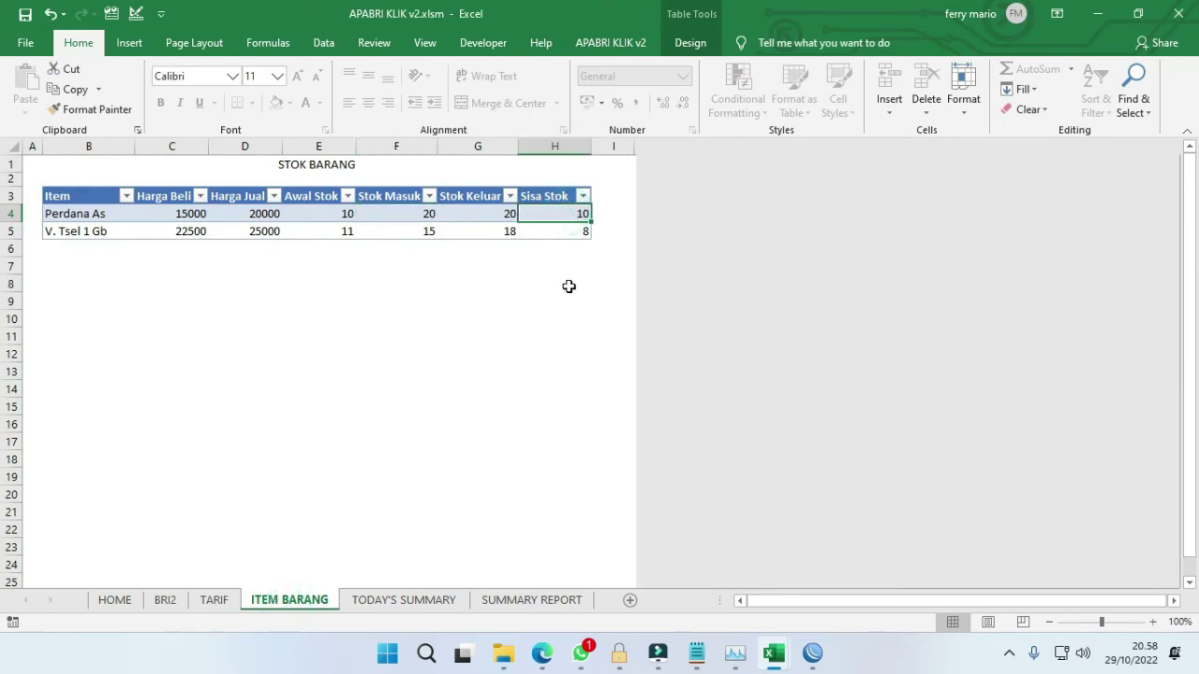
left_click(114, 599)
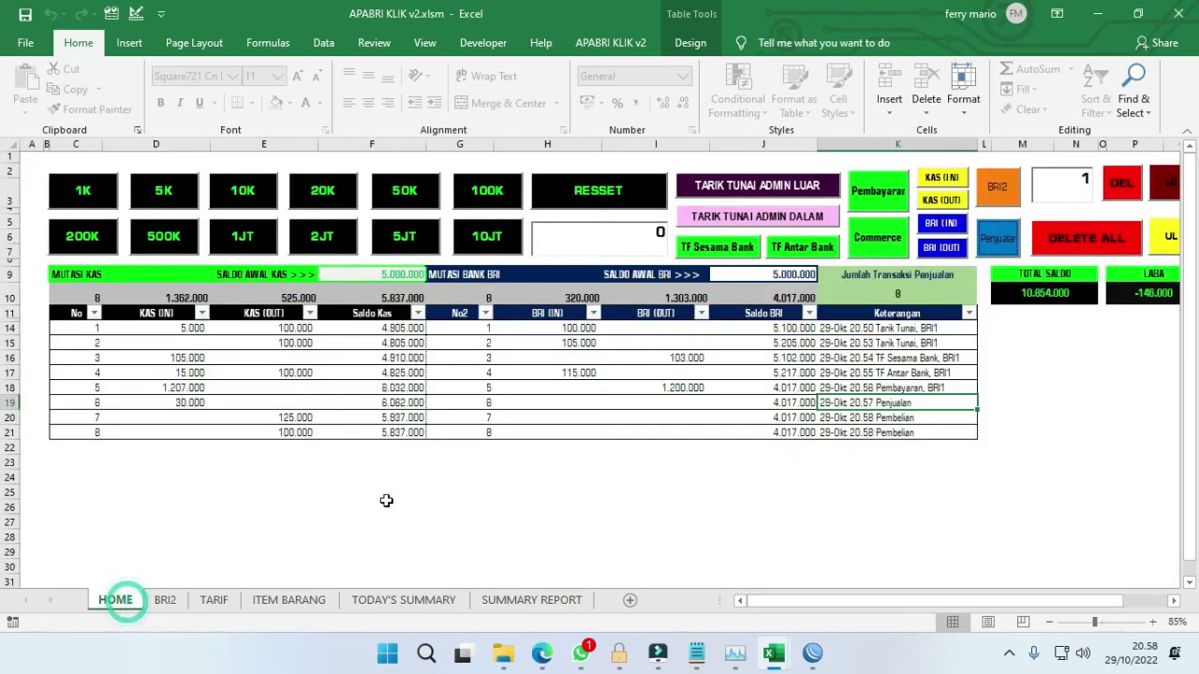
left_click(305, 432)
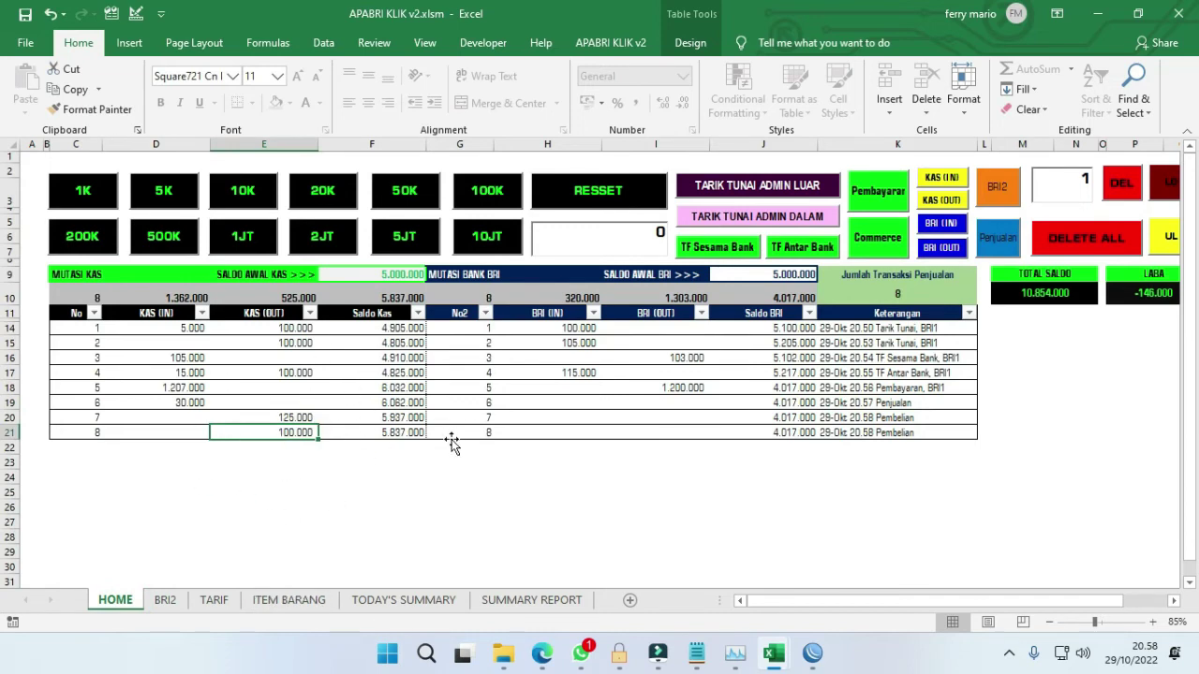
- View the SUMMARY REPORT and TODAY'S SUMMARY sheets, and run REKAP on the HOME sheet to recap the day's transactions
left_click_drag(1019, 600, 1077, 602)
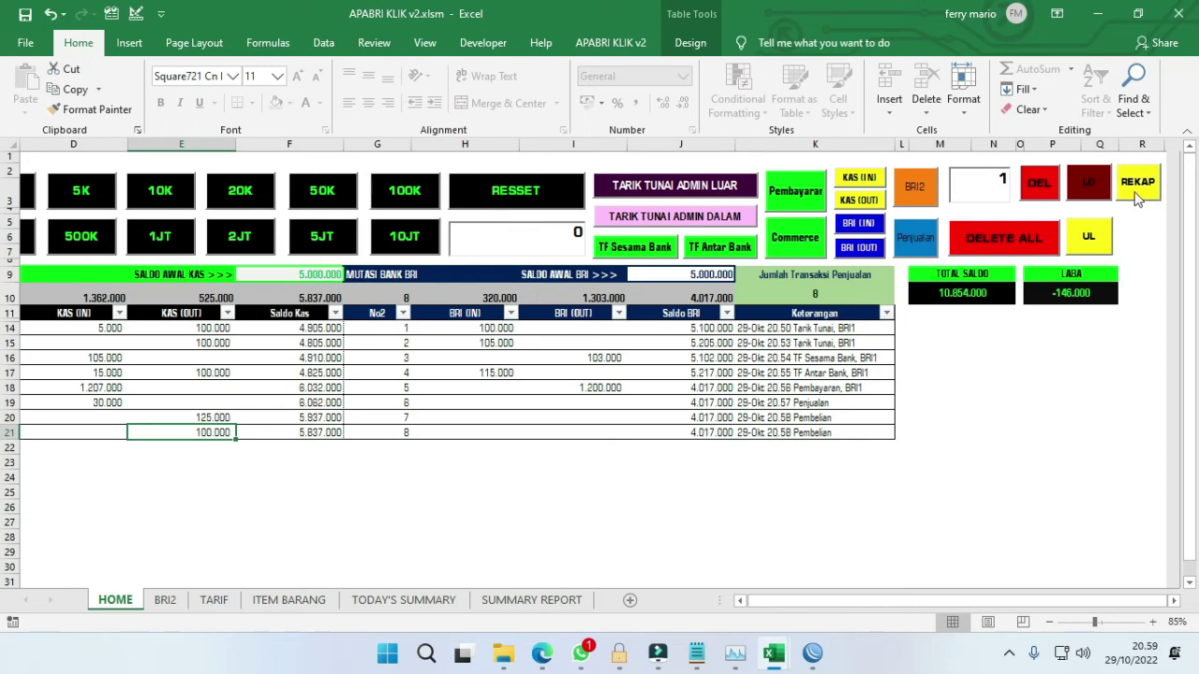
left_click(527, 600)
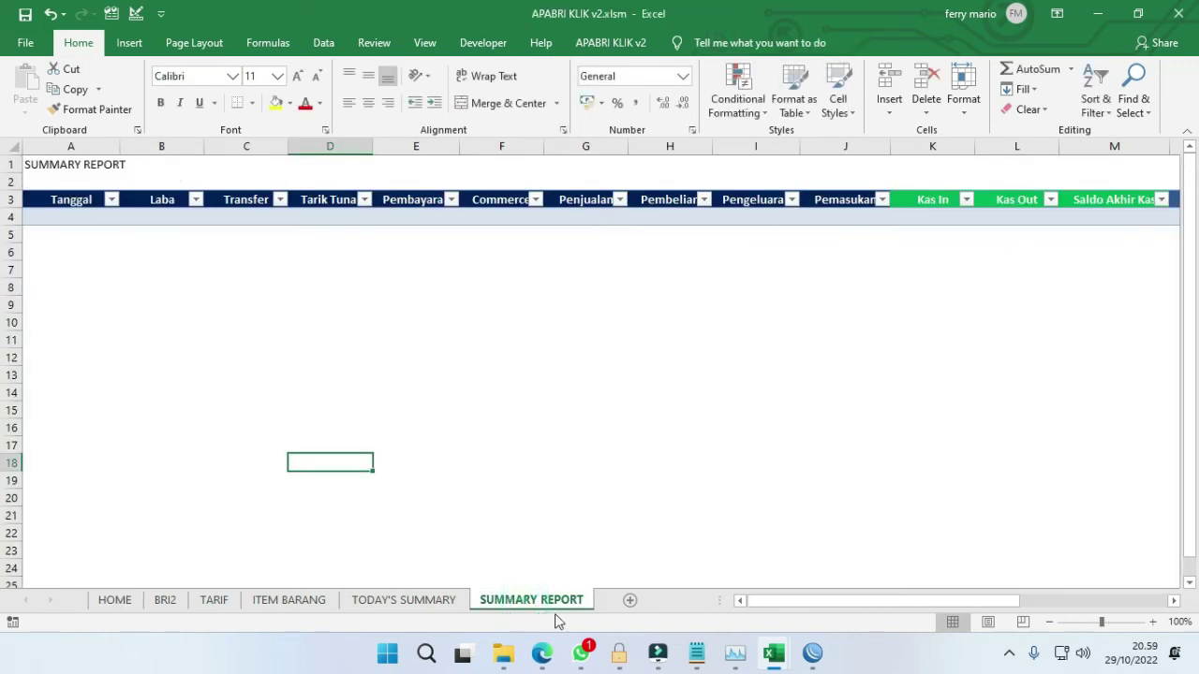
left_click(401, 600)
left_click(118, 599)
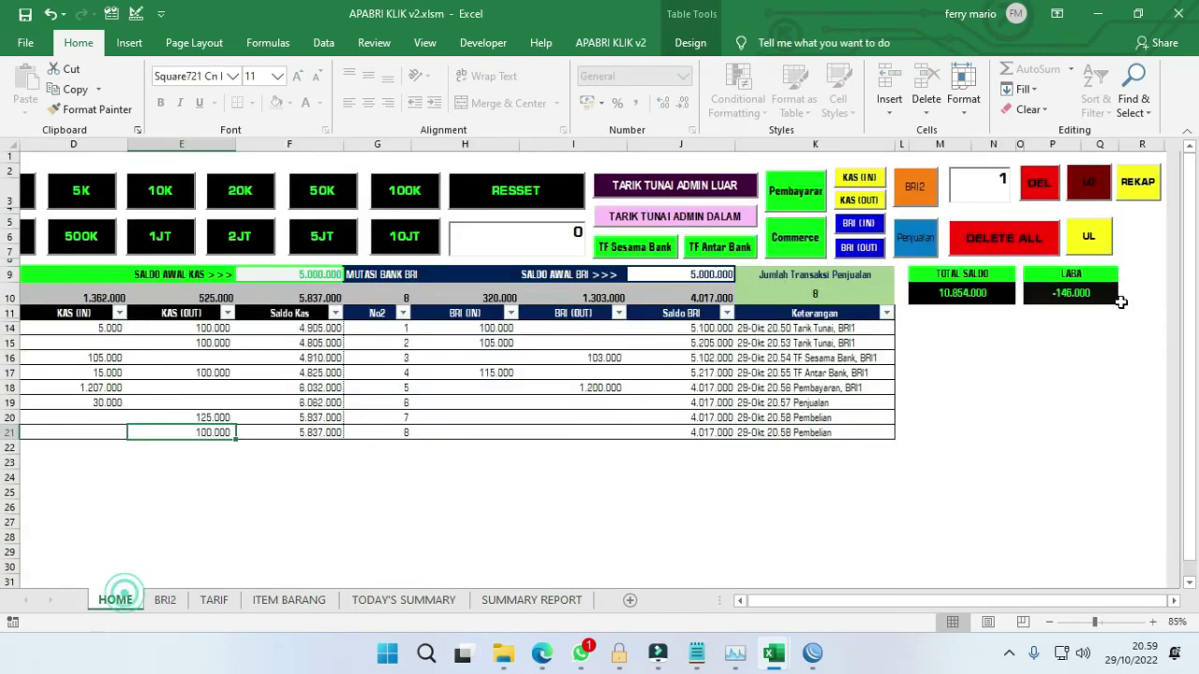
left_click(1140, 184)
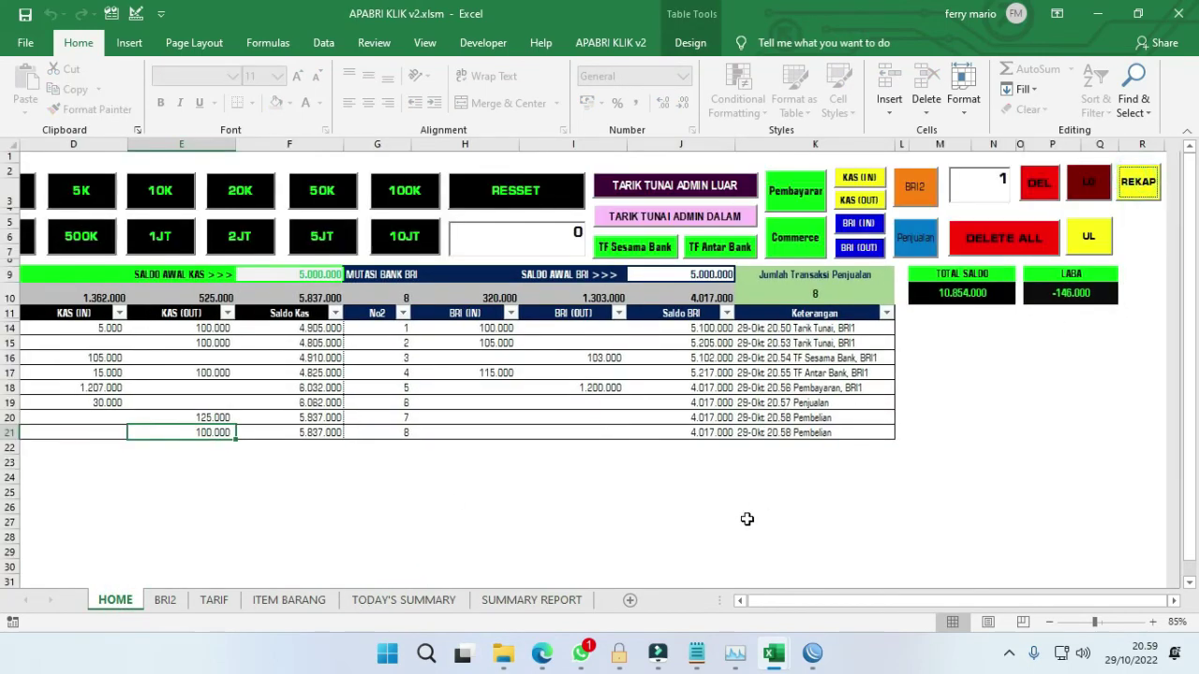
- Examine the Tanggal, Laba and Transfer entries of the recap row on the SUMMARY REPORT sheet
left_click(501, 604)
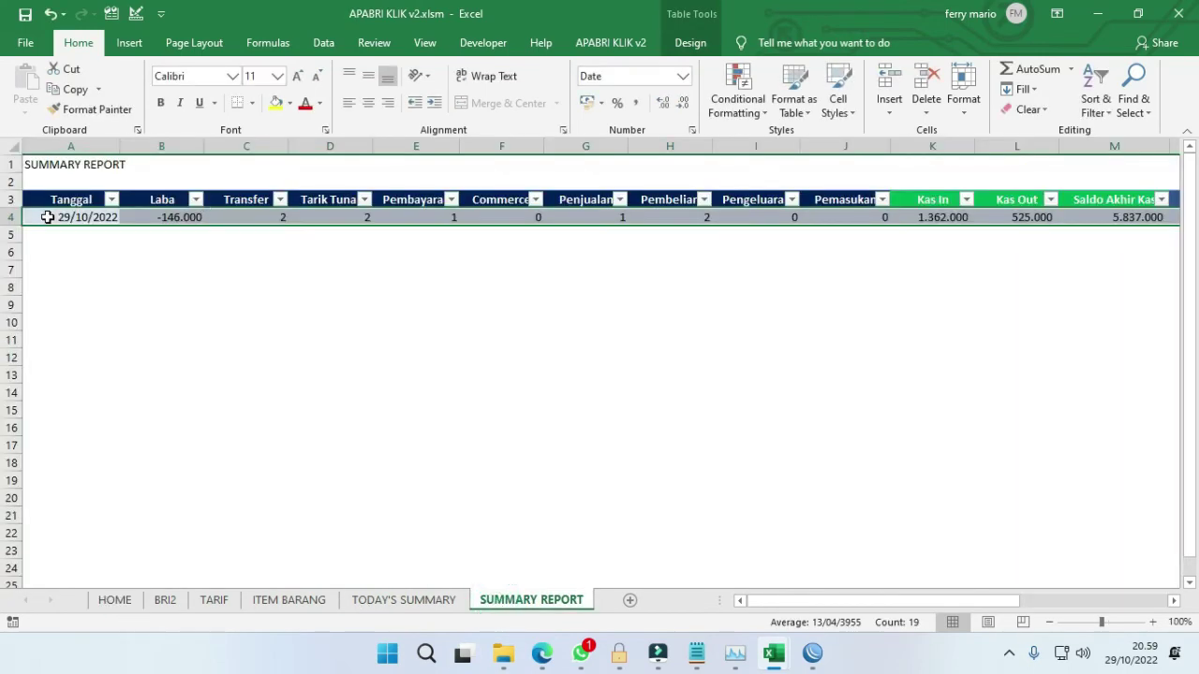
left_click(169, 216)
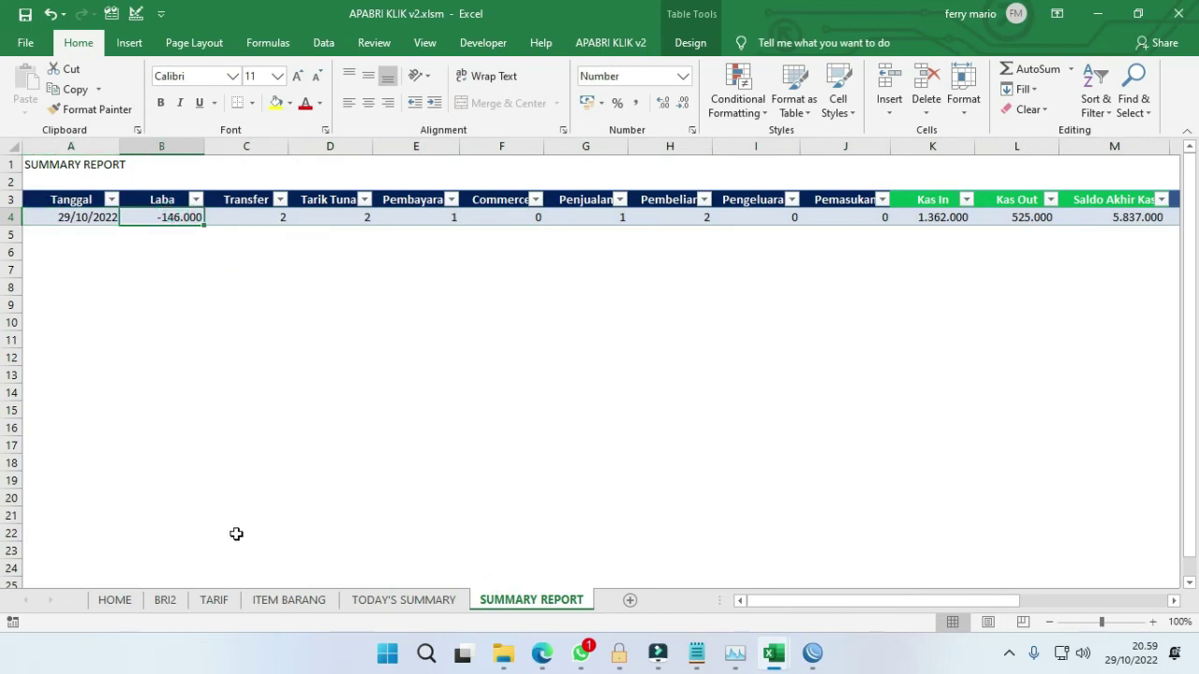
left_click(240, 218)
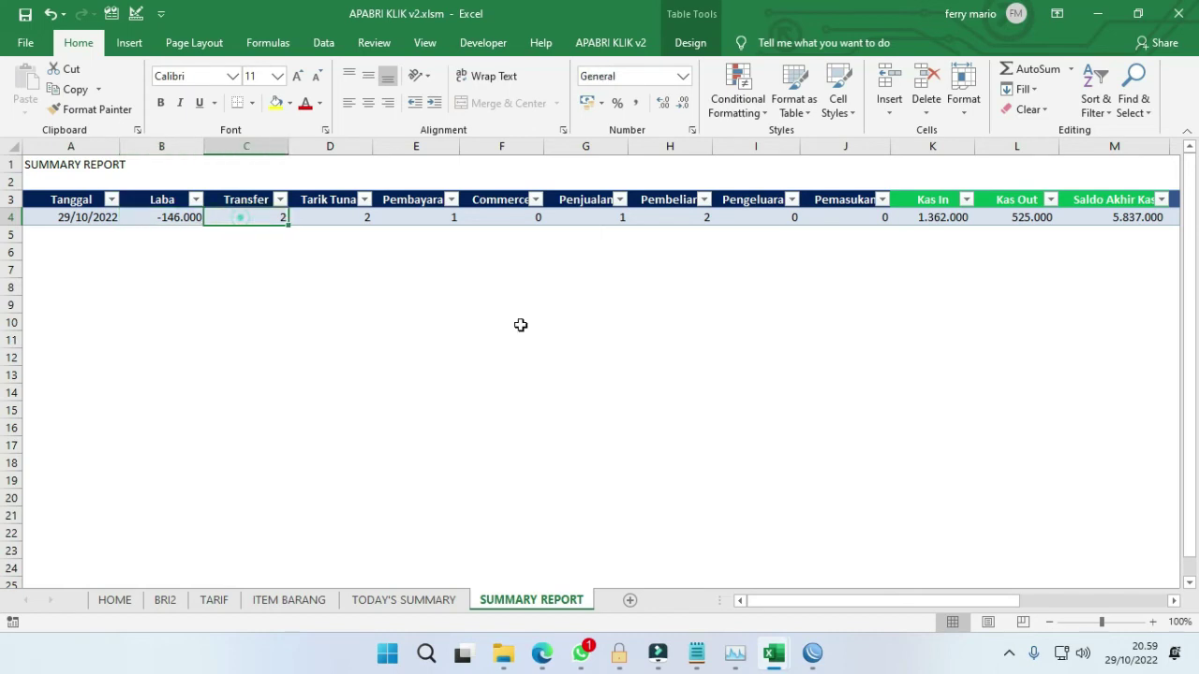
- Review the KAS (OUT) entries of the two purchases on HOME and glance at the BRI2 and TARIF sheets
left_click(114, 600)
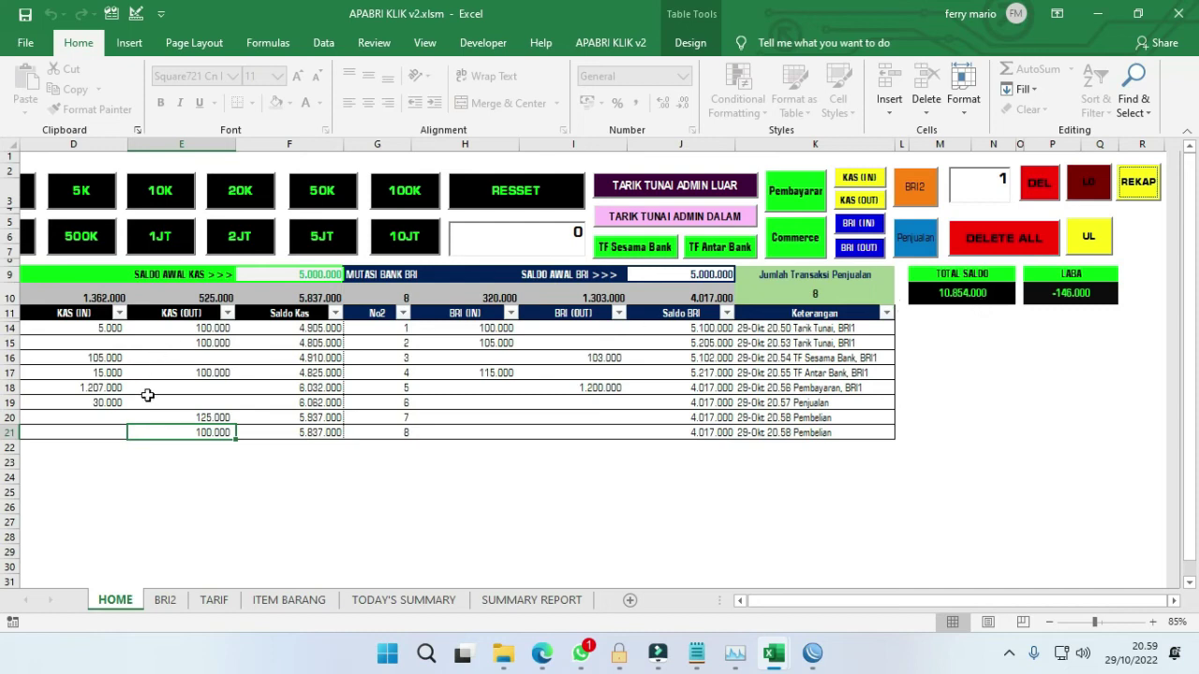
left_click(203, 431)
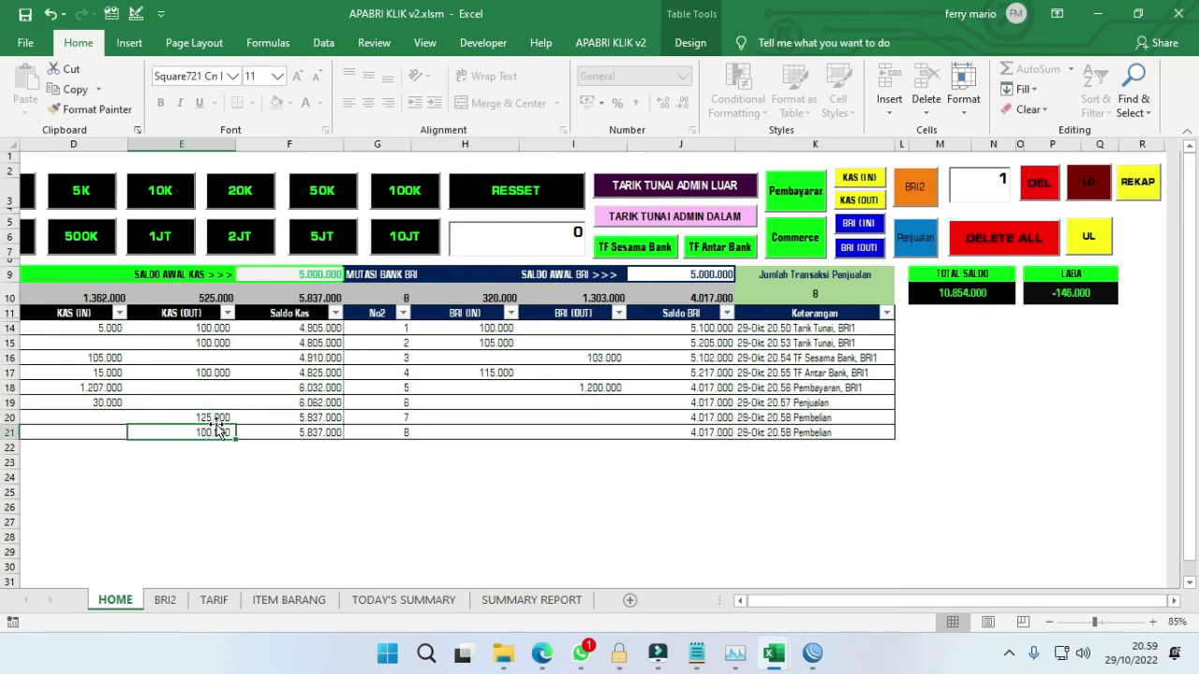
left_click(200, 421)
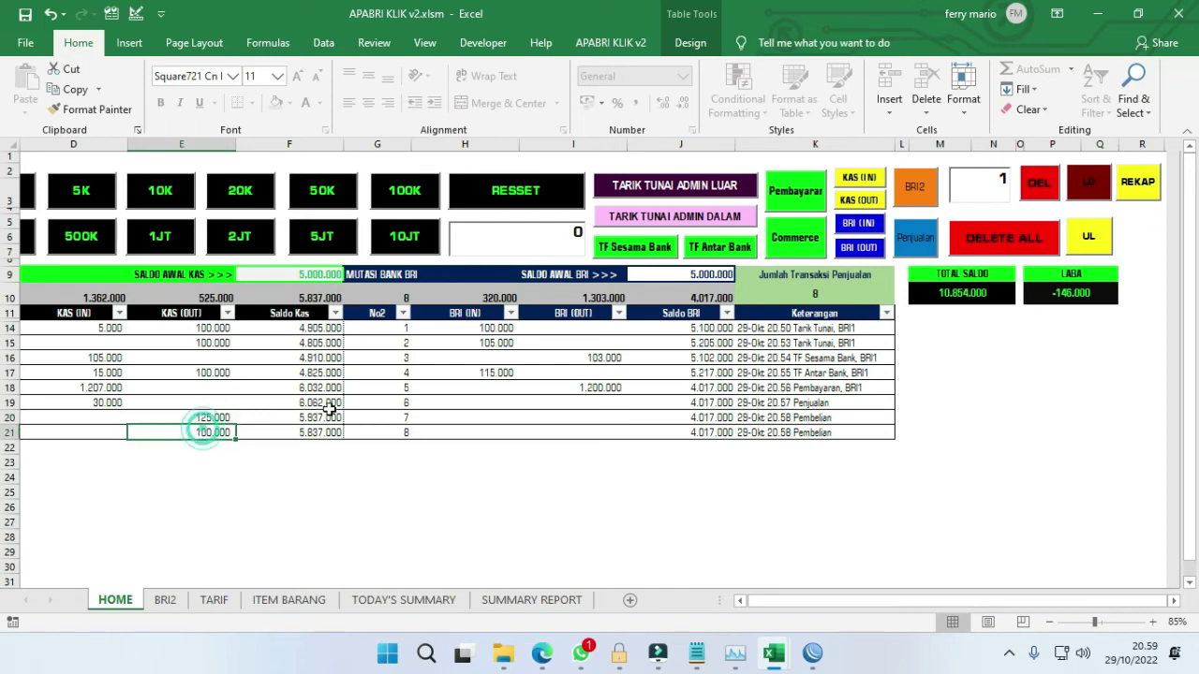
left_click(177, 604)
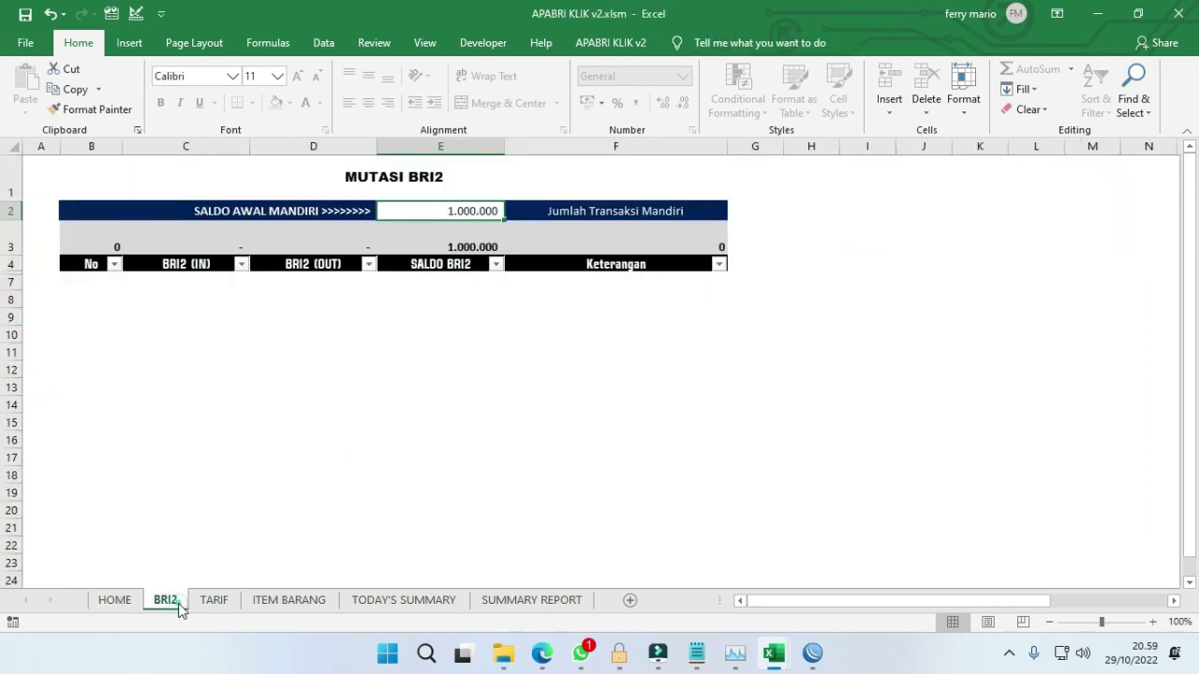
left_click(212, 601)
- Examine the Transfer, Tarik Tunai, Pembayaran and Commerce entries of the recap row on the SUMMARY REPORT sheet
left_click(534, 602)
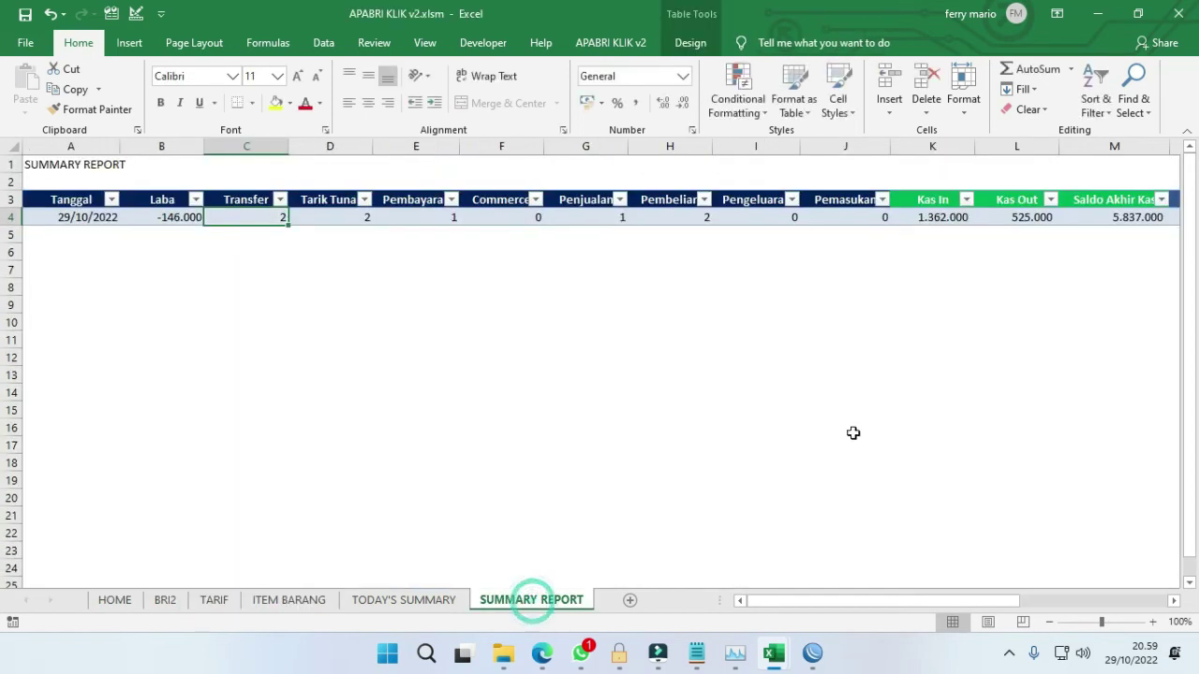
left_click(319, 215)
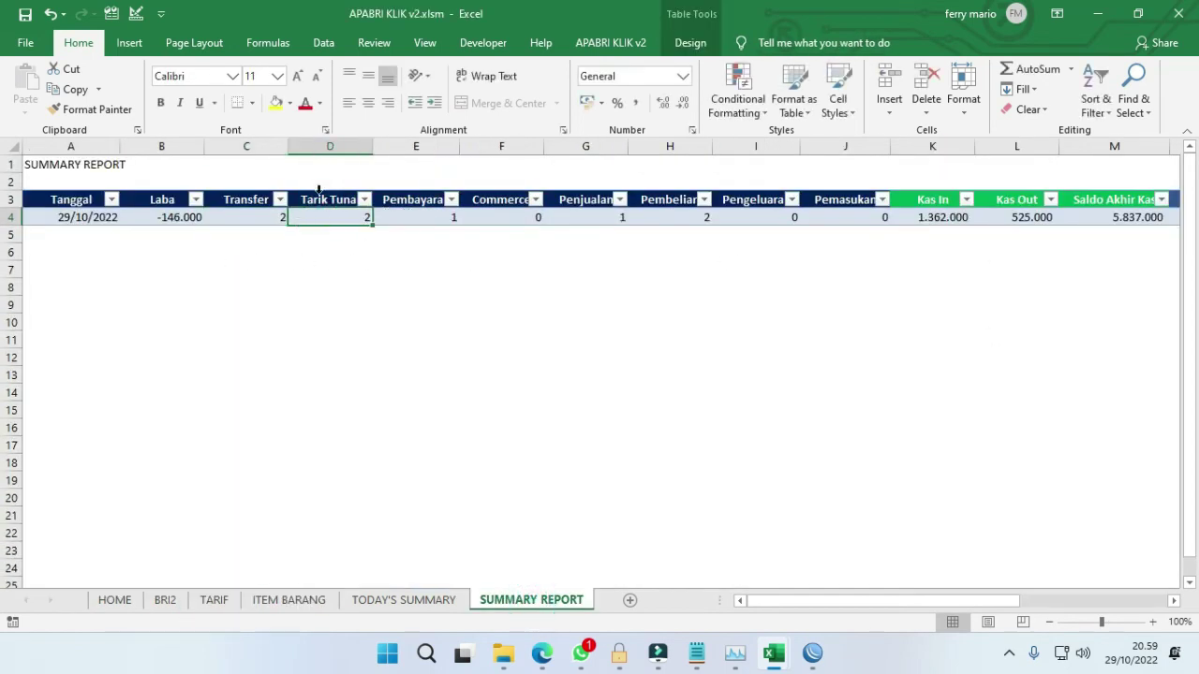
left_click(248, 214)
left_click(347, 215)
left_click(260, 217)
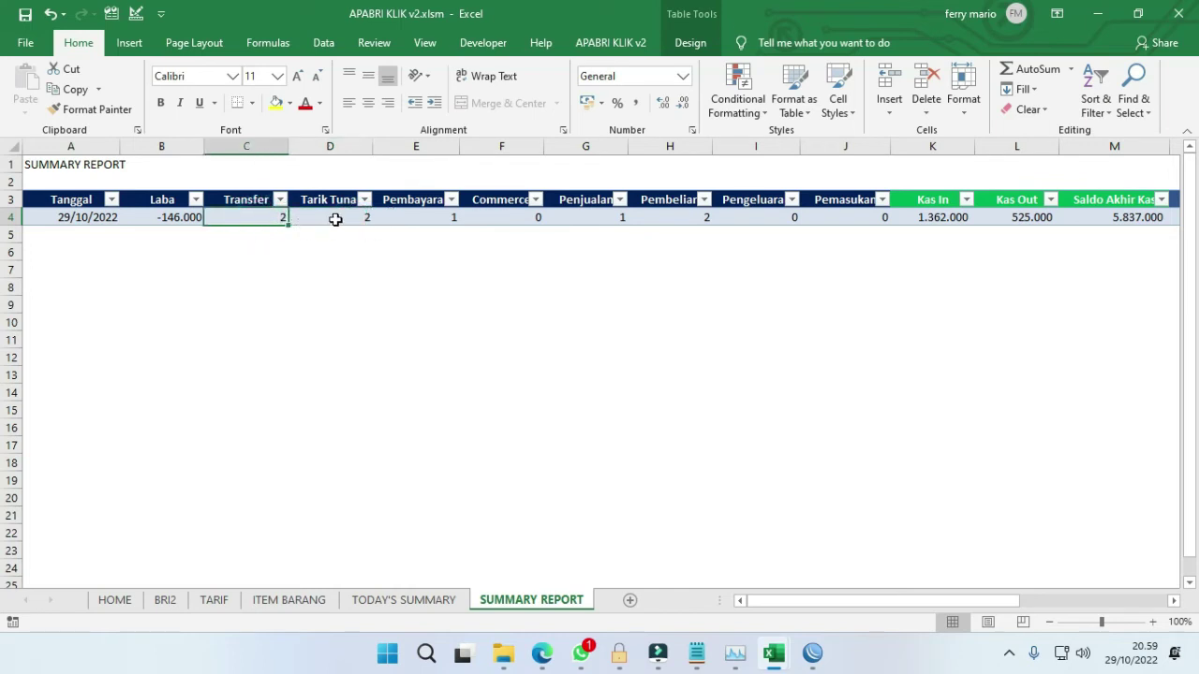
left_click(334, 218)
left_click(428, 217)
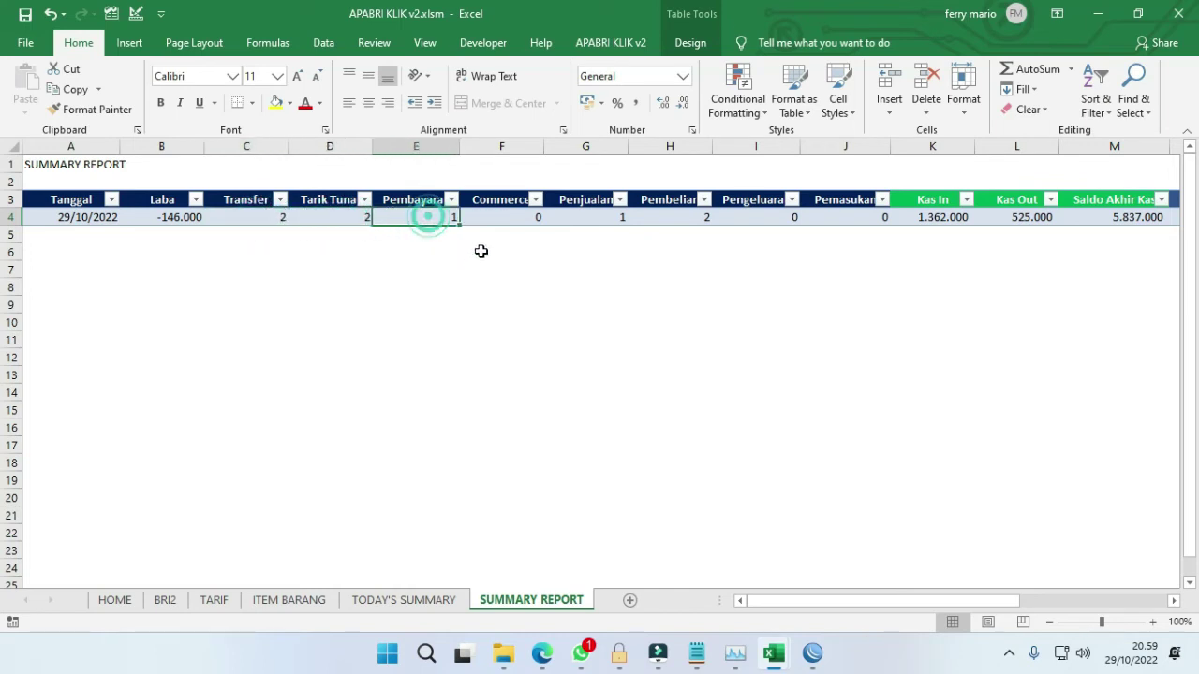
left_click(510, 217)
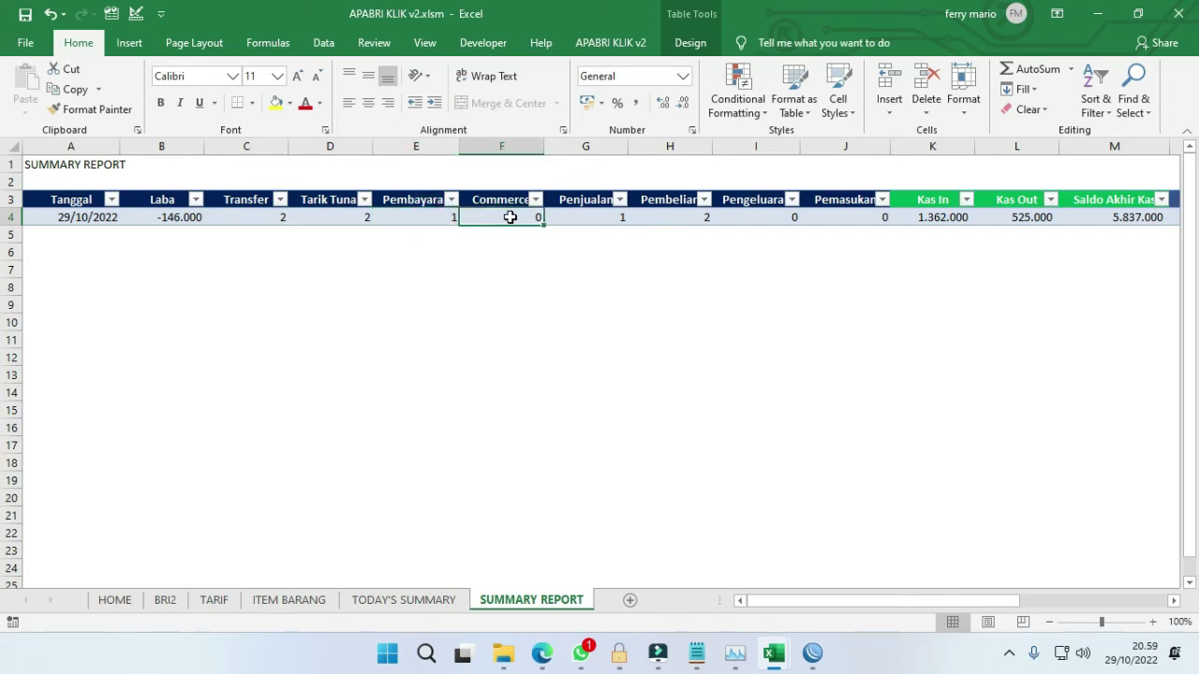
- Examine the Kas In, Kas Out and Saldo Akhir Kas entries and the BRI1 and BRI2 columns of the recap row
left_click_drag(773, 601, 836, 581)
left_click(676, 221)
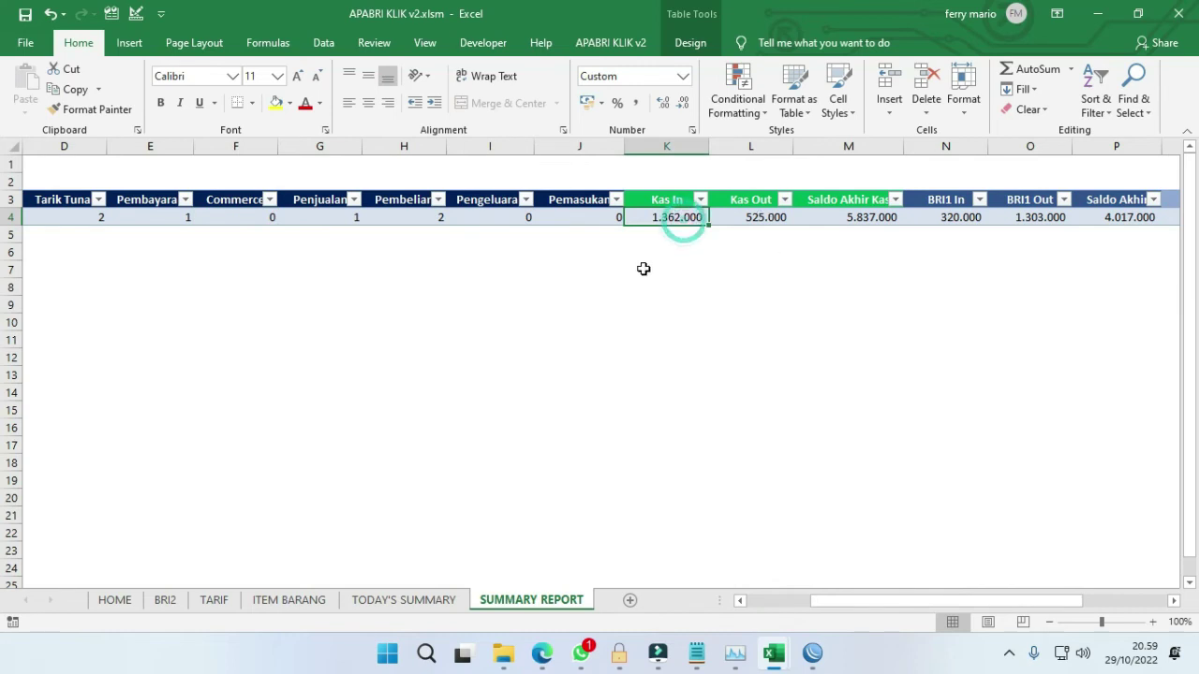
left_click(759, 219)
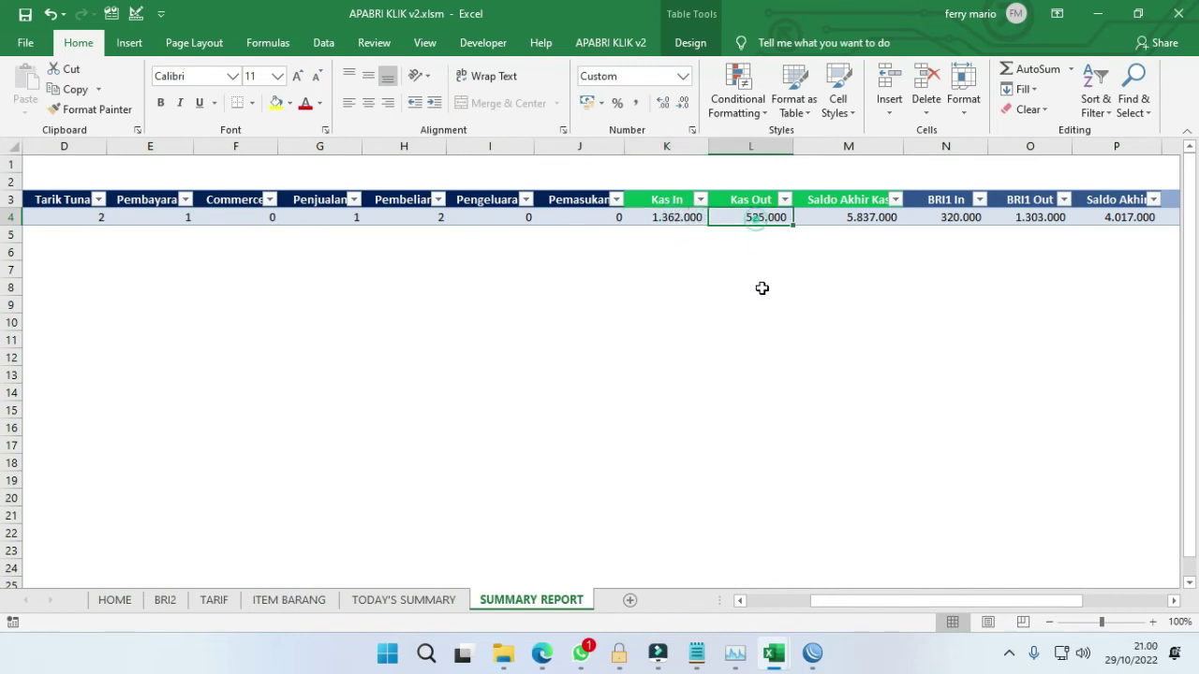
left_click(863, 222)
left_click_drag(914, 600, 993, 600)
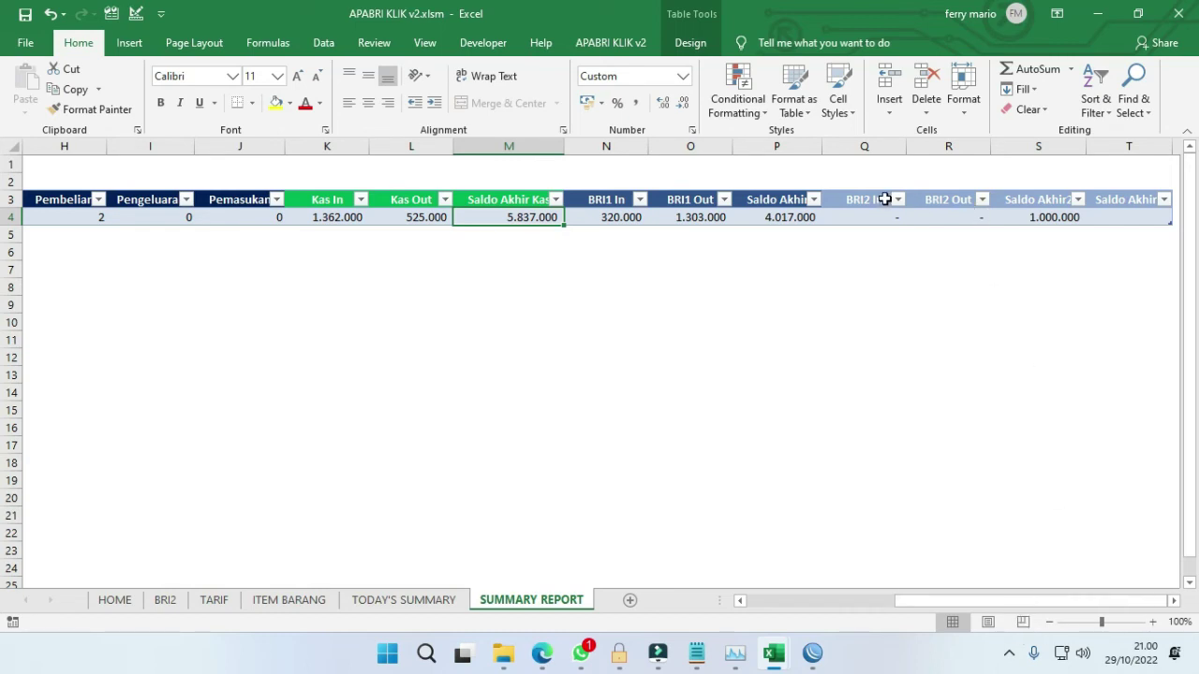
left_click_drag(998, 600, 955, 604)
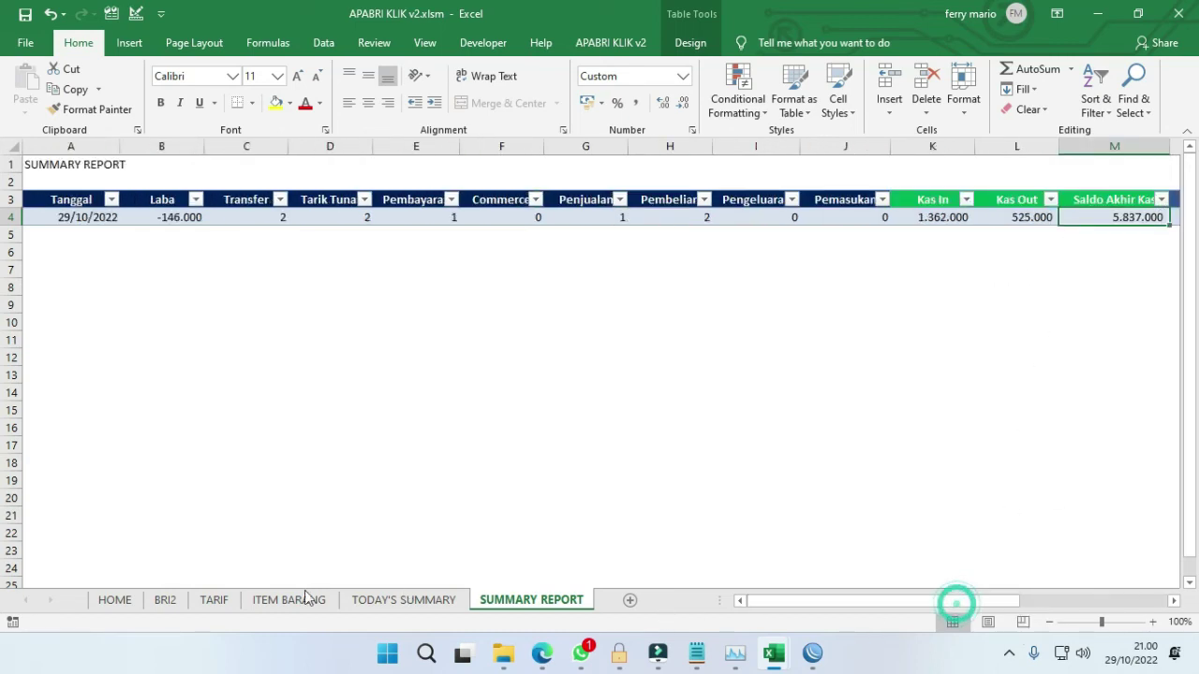
- Record a BRI2 cash withdrawal of 10.000 with outside admin fee (Tarik Tunai Admin Luar) from the HOME sheet
left_click(113, 600)
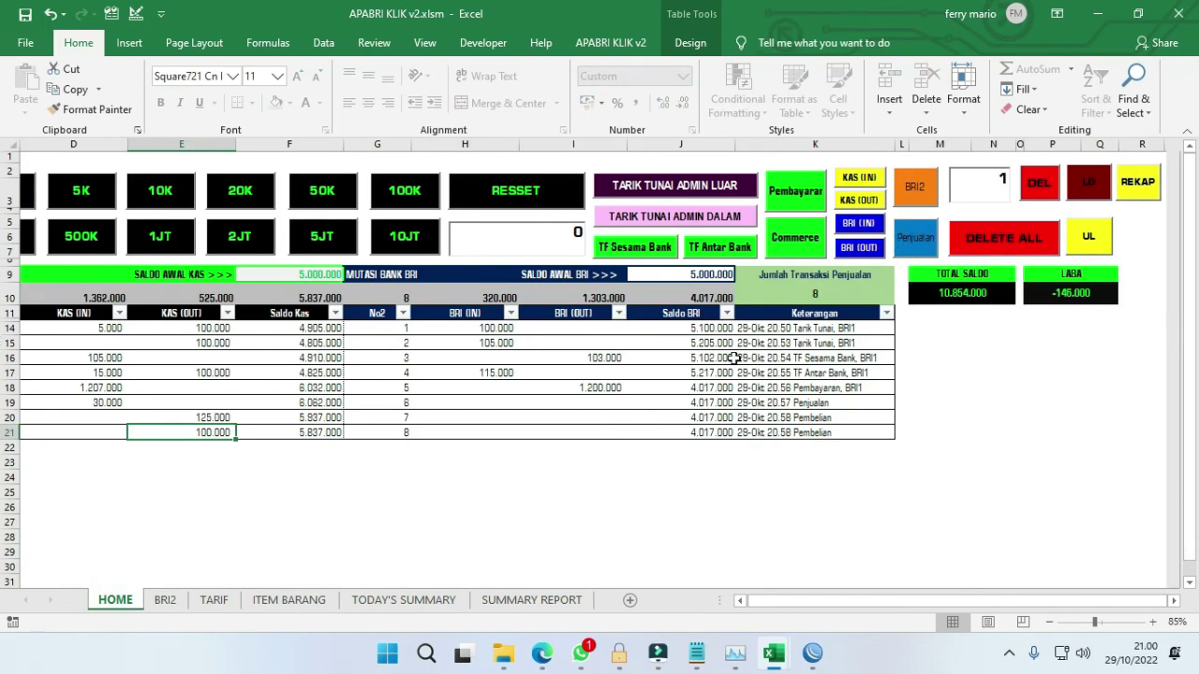
left_click(916, 191)
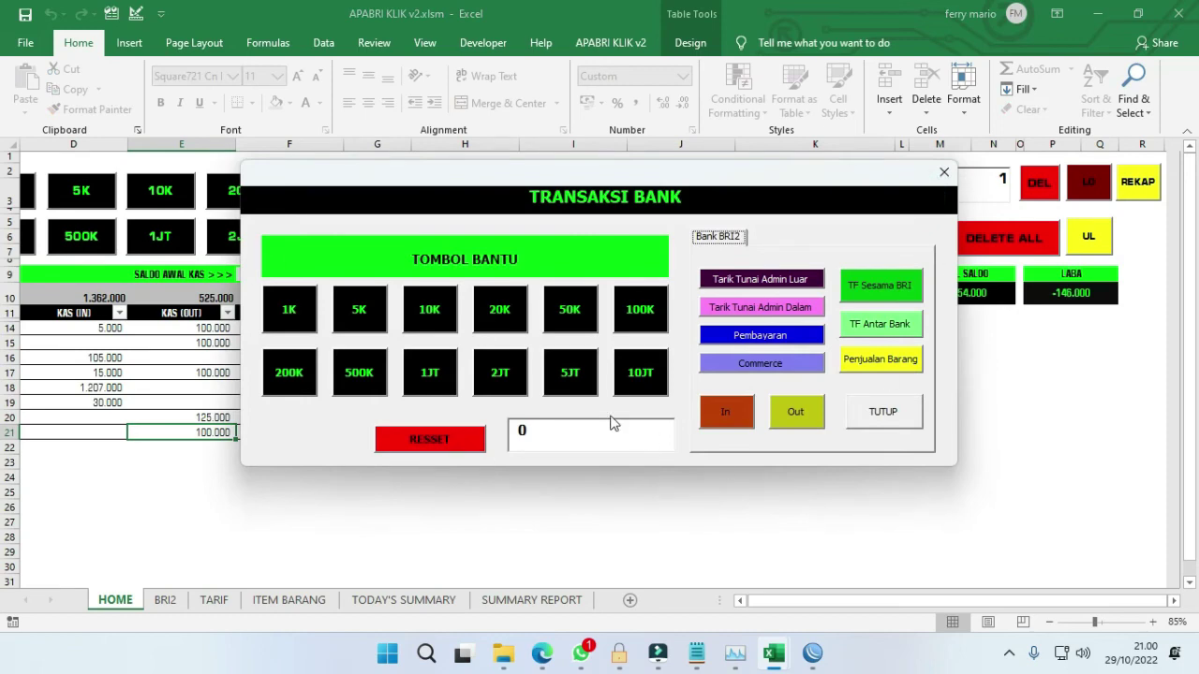
left_click(436, 320)
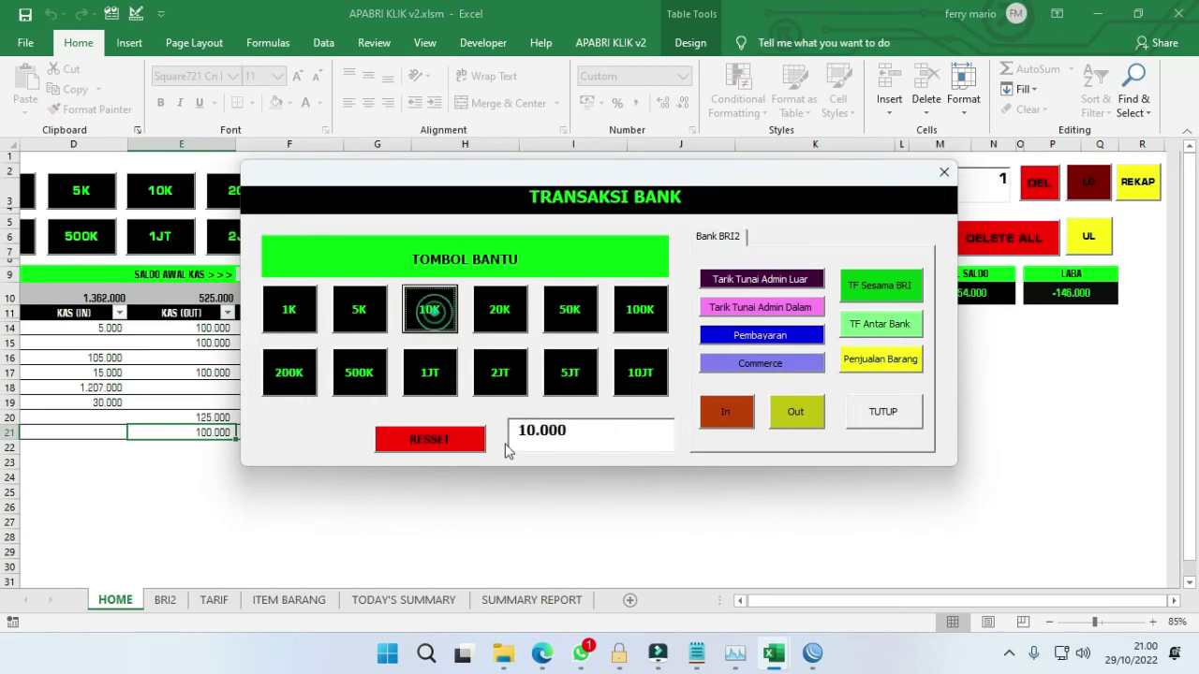
left_click(790, 281)
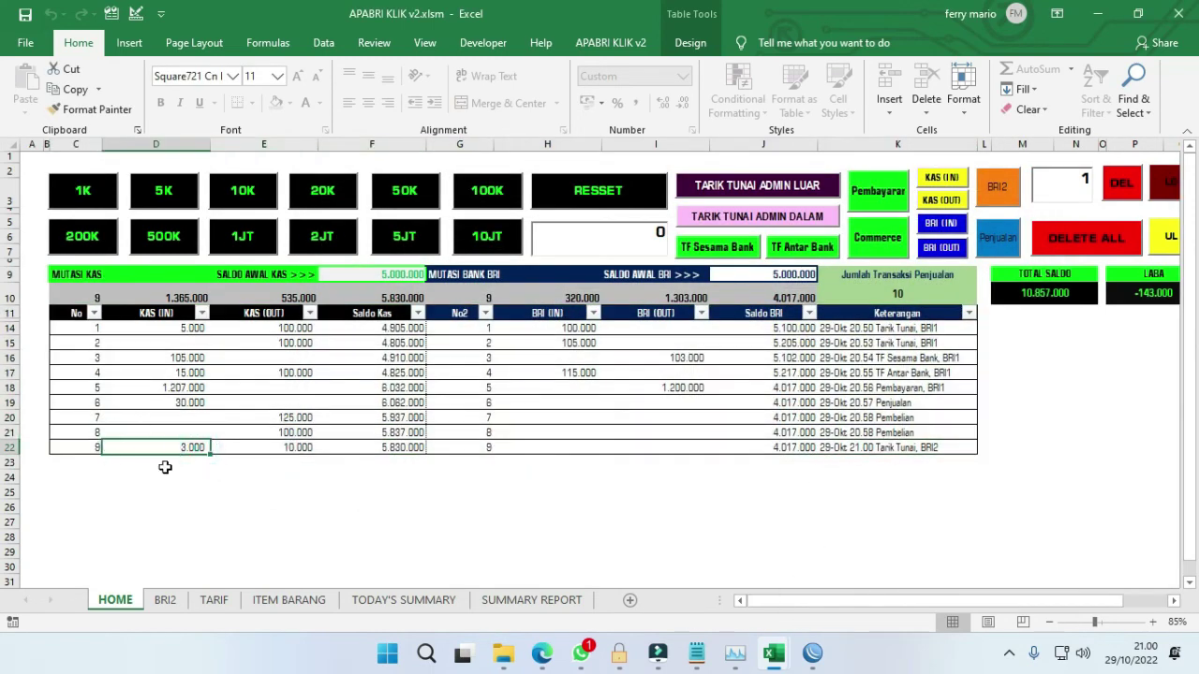
- Check the new BRI2 withdrawal's cash and bank entries on HOME and its BRI2 (IN) entry on the BRI2 sheet
left_click(300, 448)
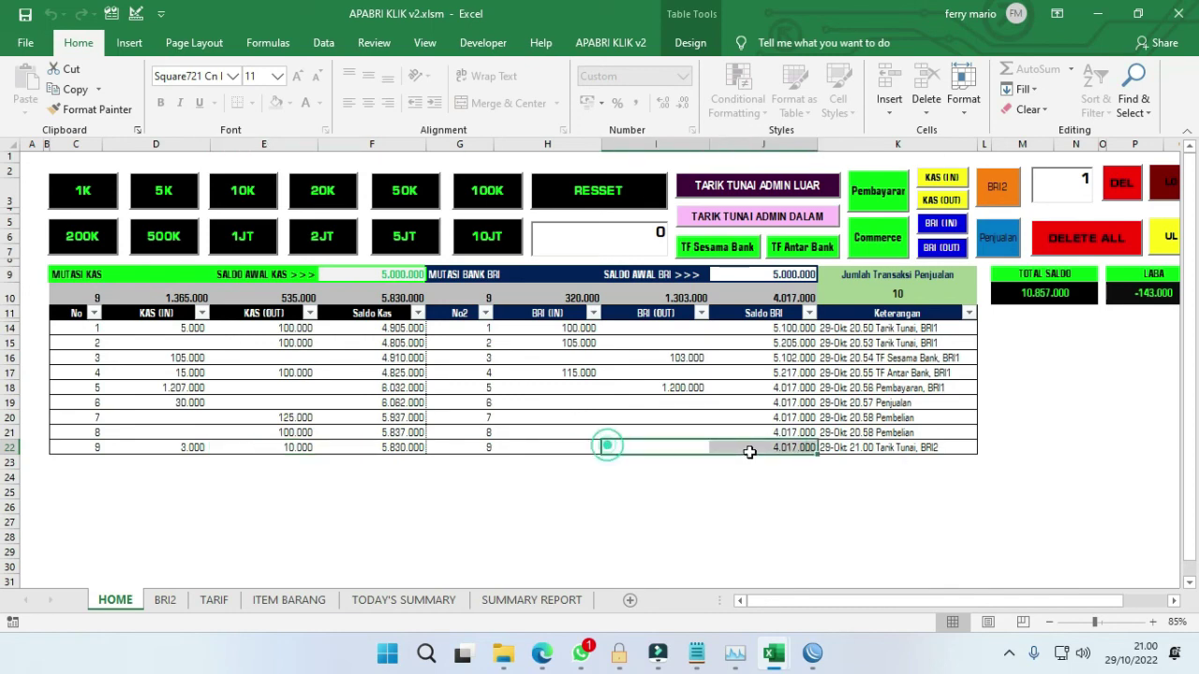
left_click(166, 600)
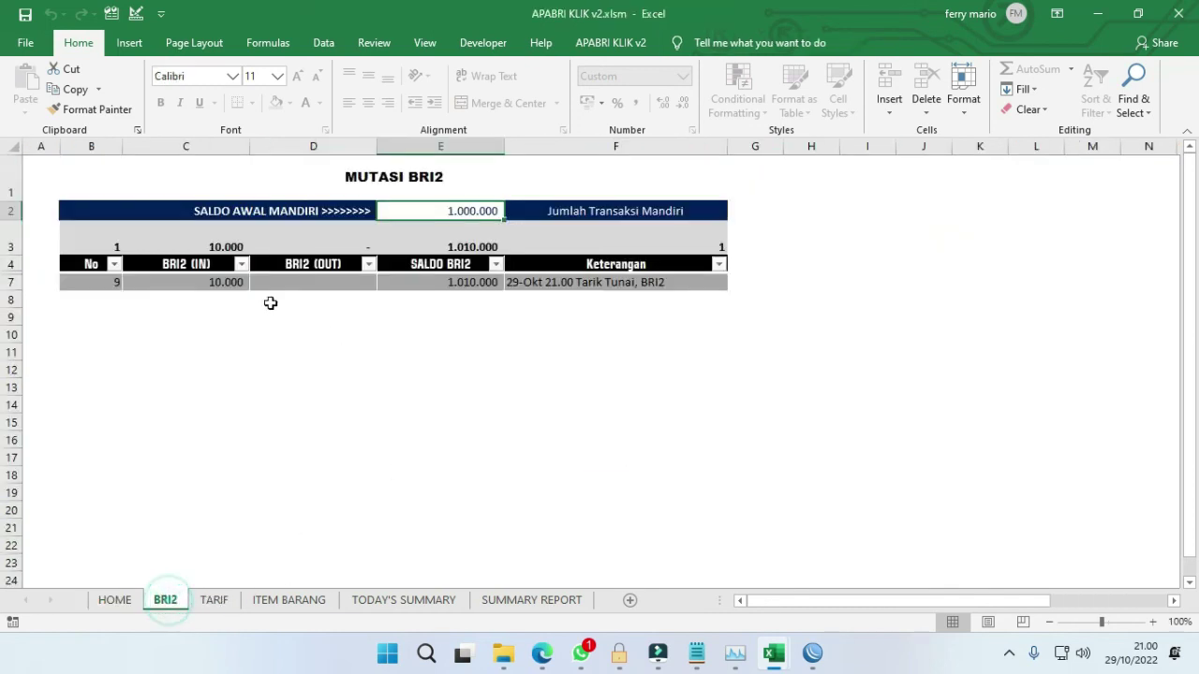
left_click(234, 283)
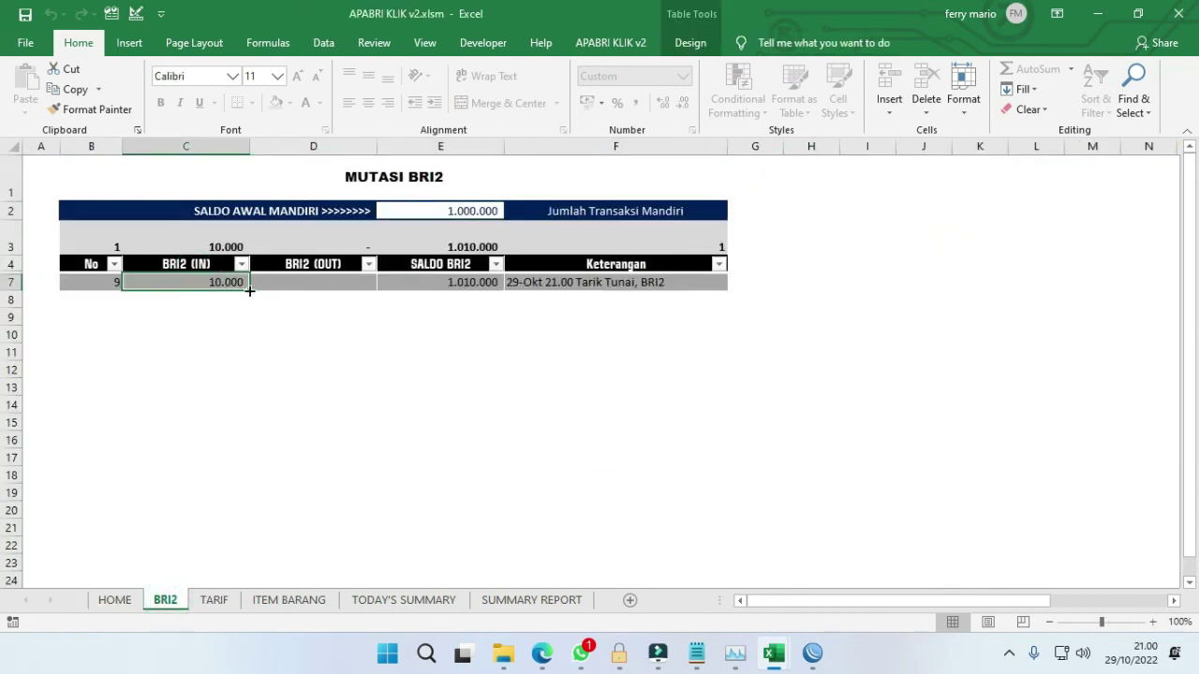
key("ctrl+Page_Up")
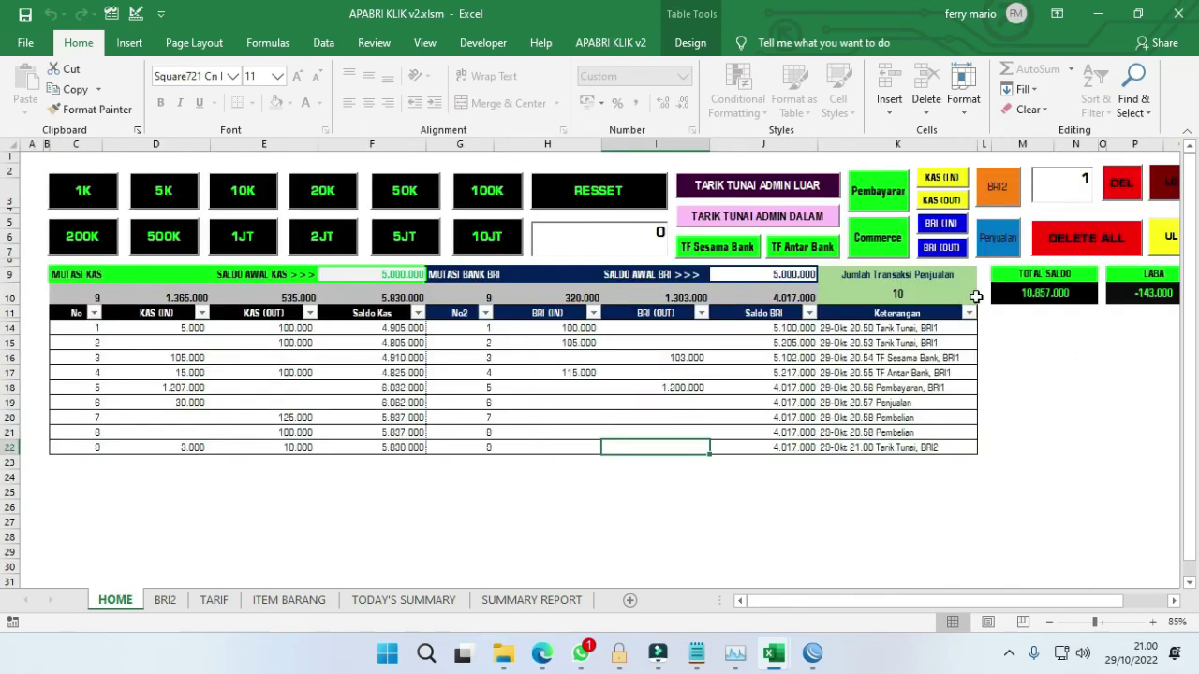
- Delete transaction number 4, the TF Antar Bank transfer, from the HOME sheet by its number
left_click_drag(861, 604, 895, 604)
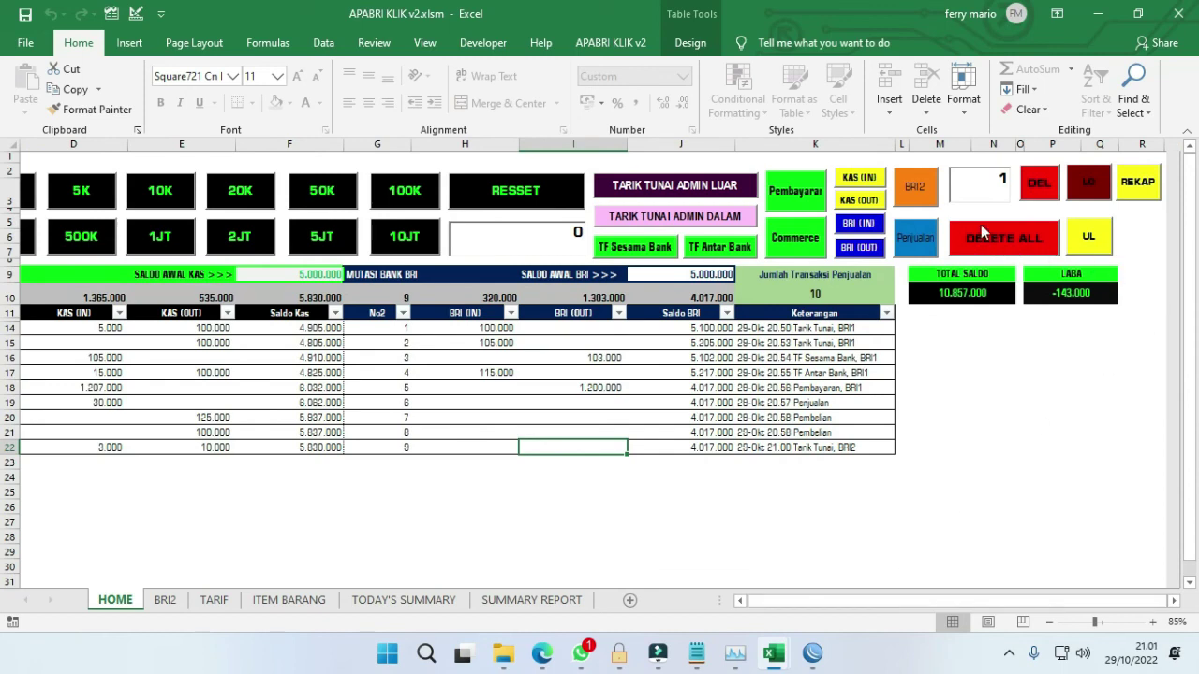
left_click_drag(801, 607, 749, 605)
left_click(111, 374)
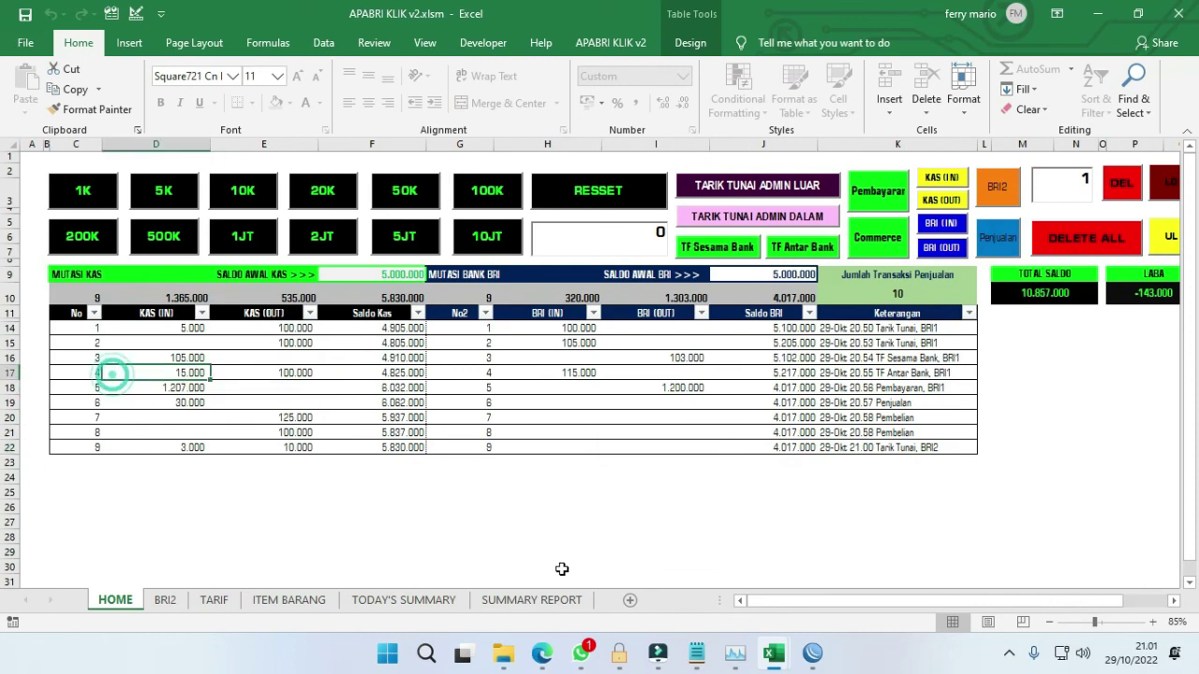
left_click_drag(1041, 605, 1053, 605)
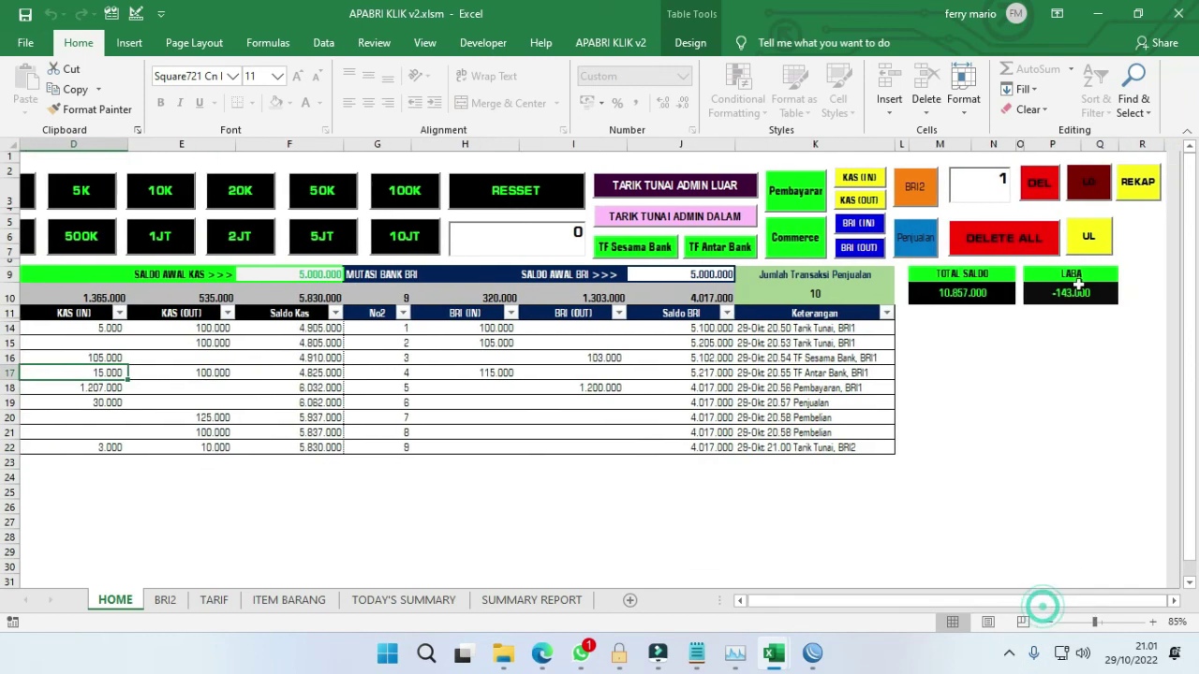
left_click(990, 182)
type("4")
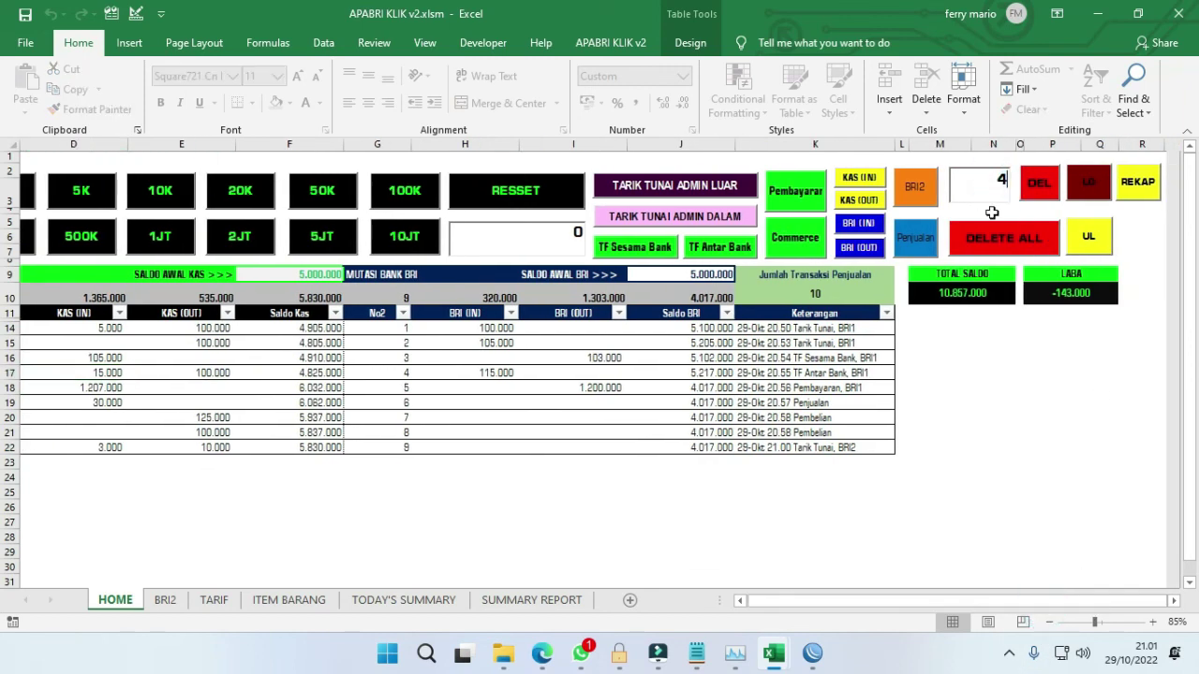
left_click(1040, 187)
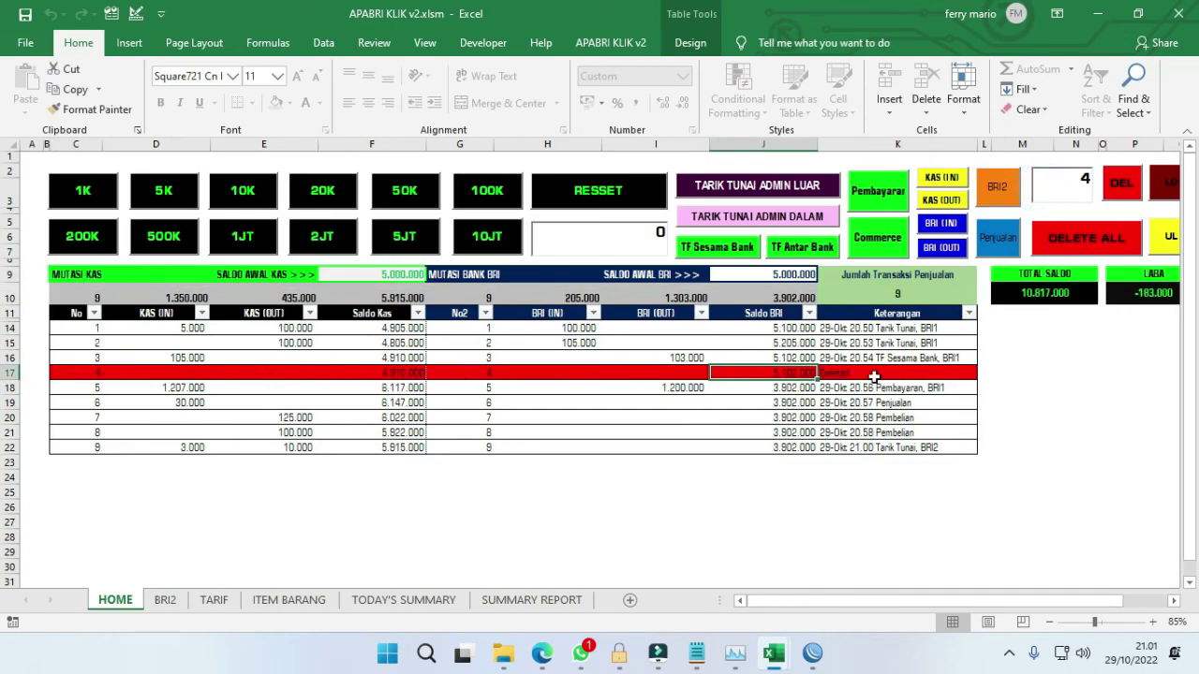
- Examine the KAS, BRI and Keterangan cells of the deleted transaction row 4 on HOME
left_click(655, 373)
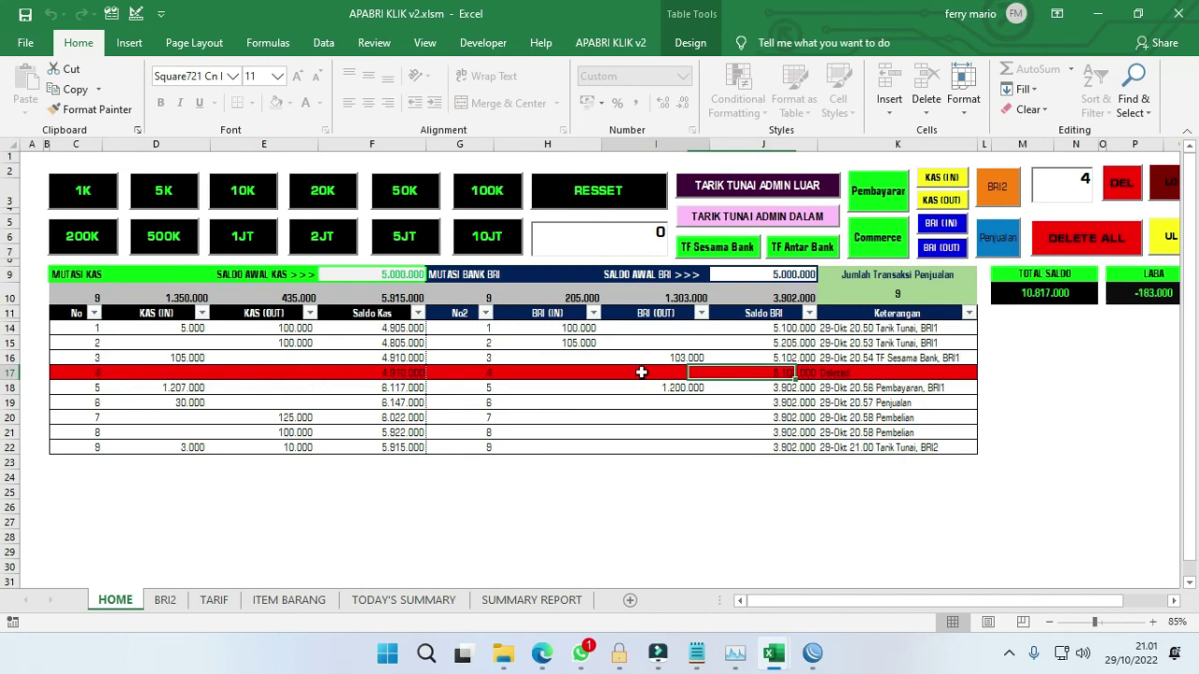
left_click(548, 373)
left_click(159, 373)
left_click(267, 373)
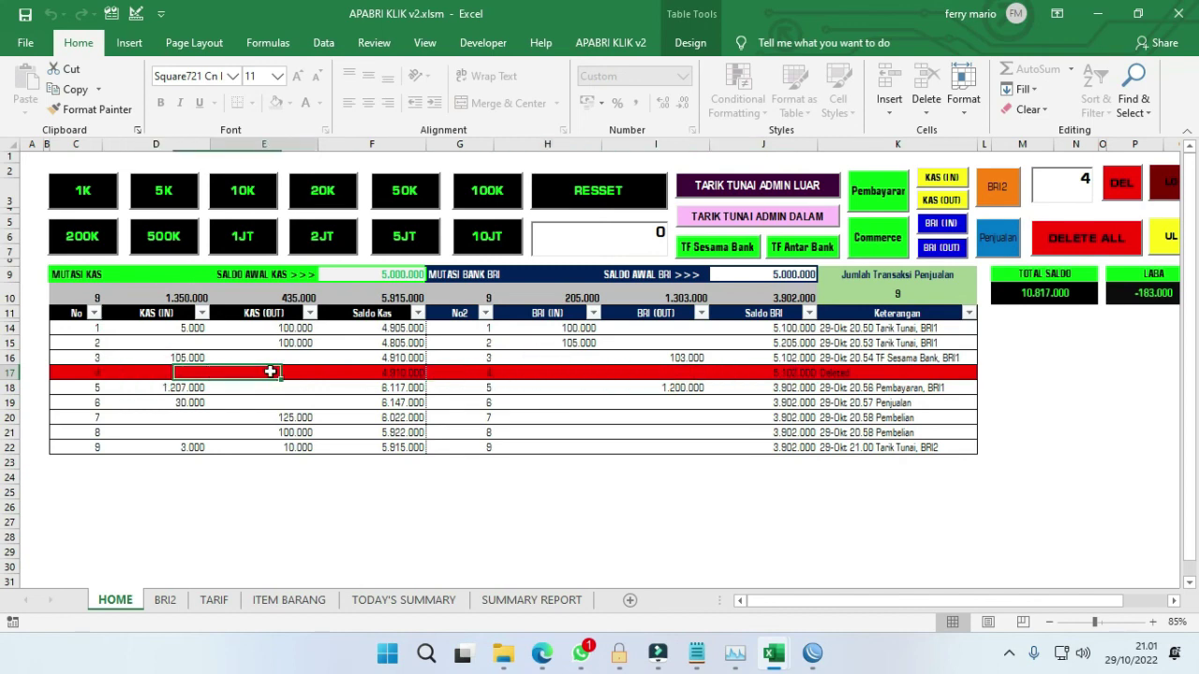
left_click(618, 372)
left_click(878, 372)
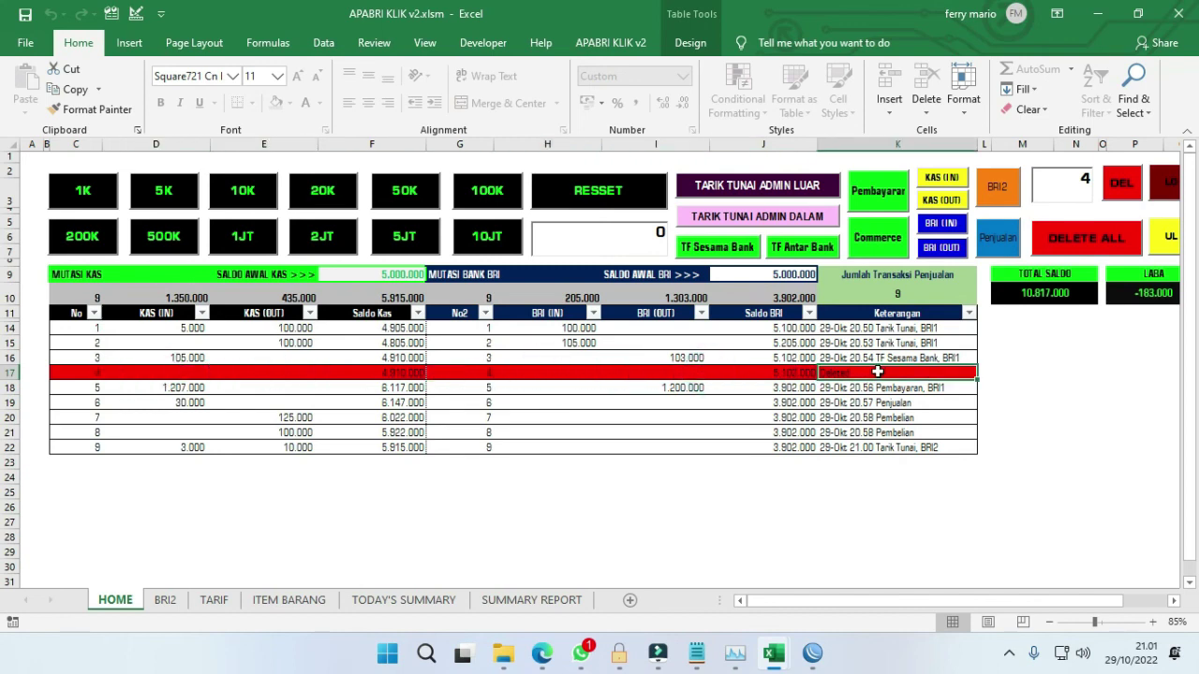
- Delete all recorded transactions from the workbook and check the BRI2 sheet before returning to HOME
left_click(1103, 240)
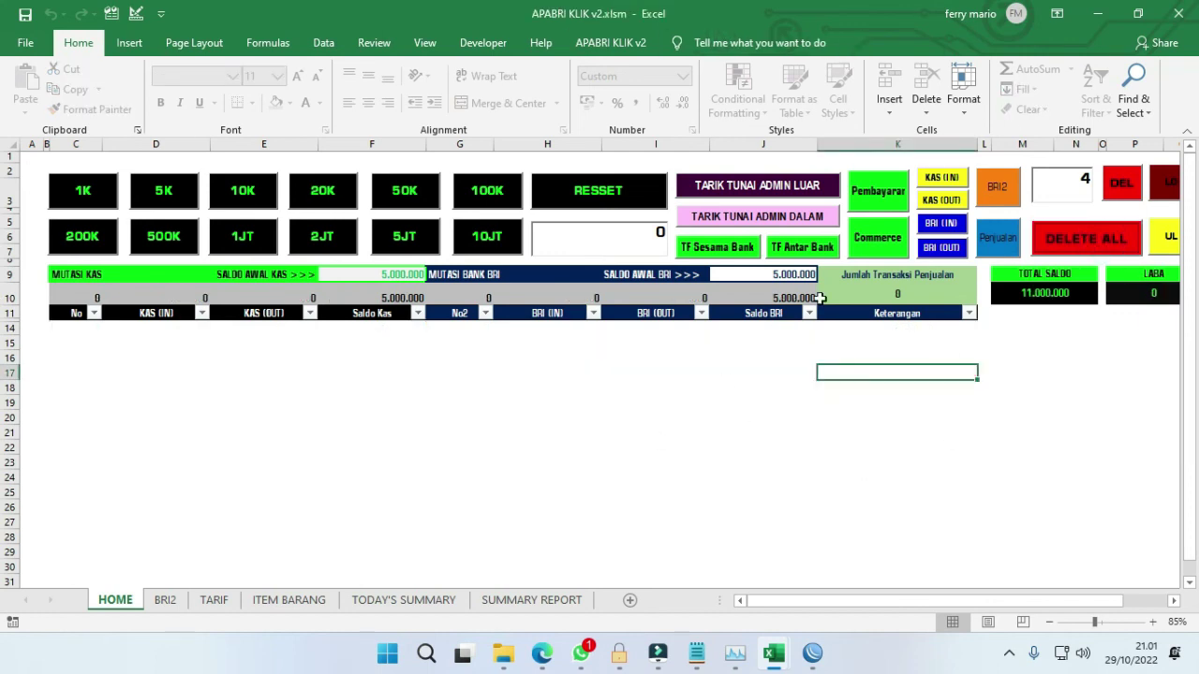
left_click(166, 600)
left_click(109, 599)
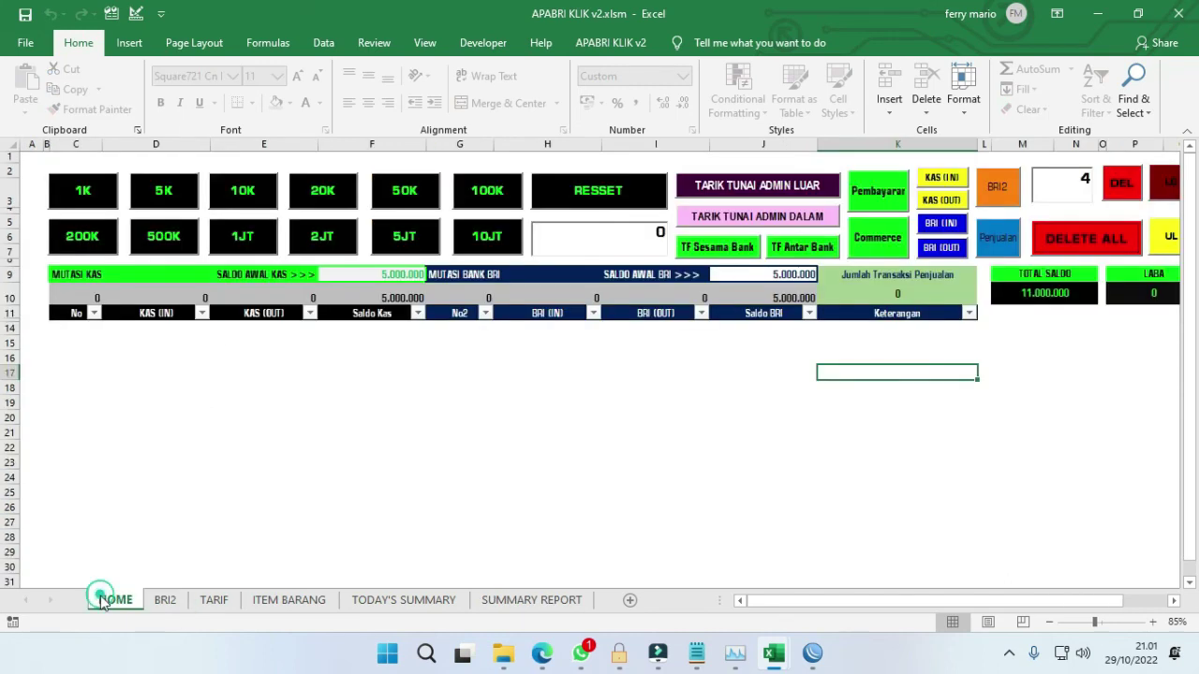